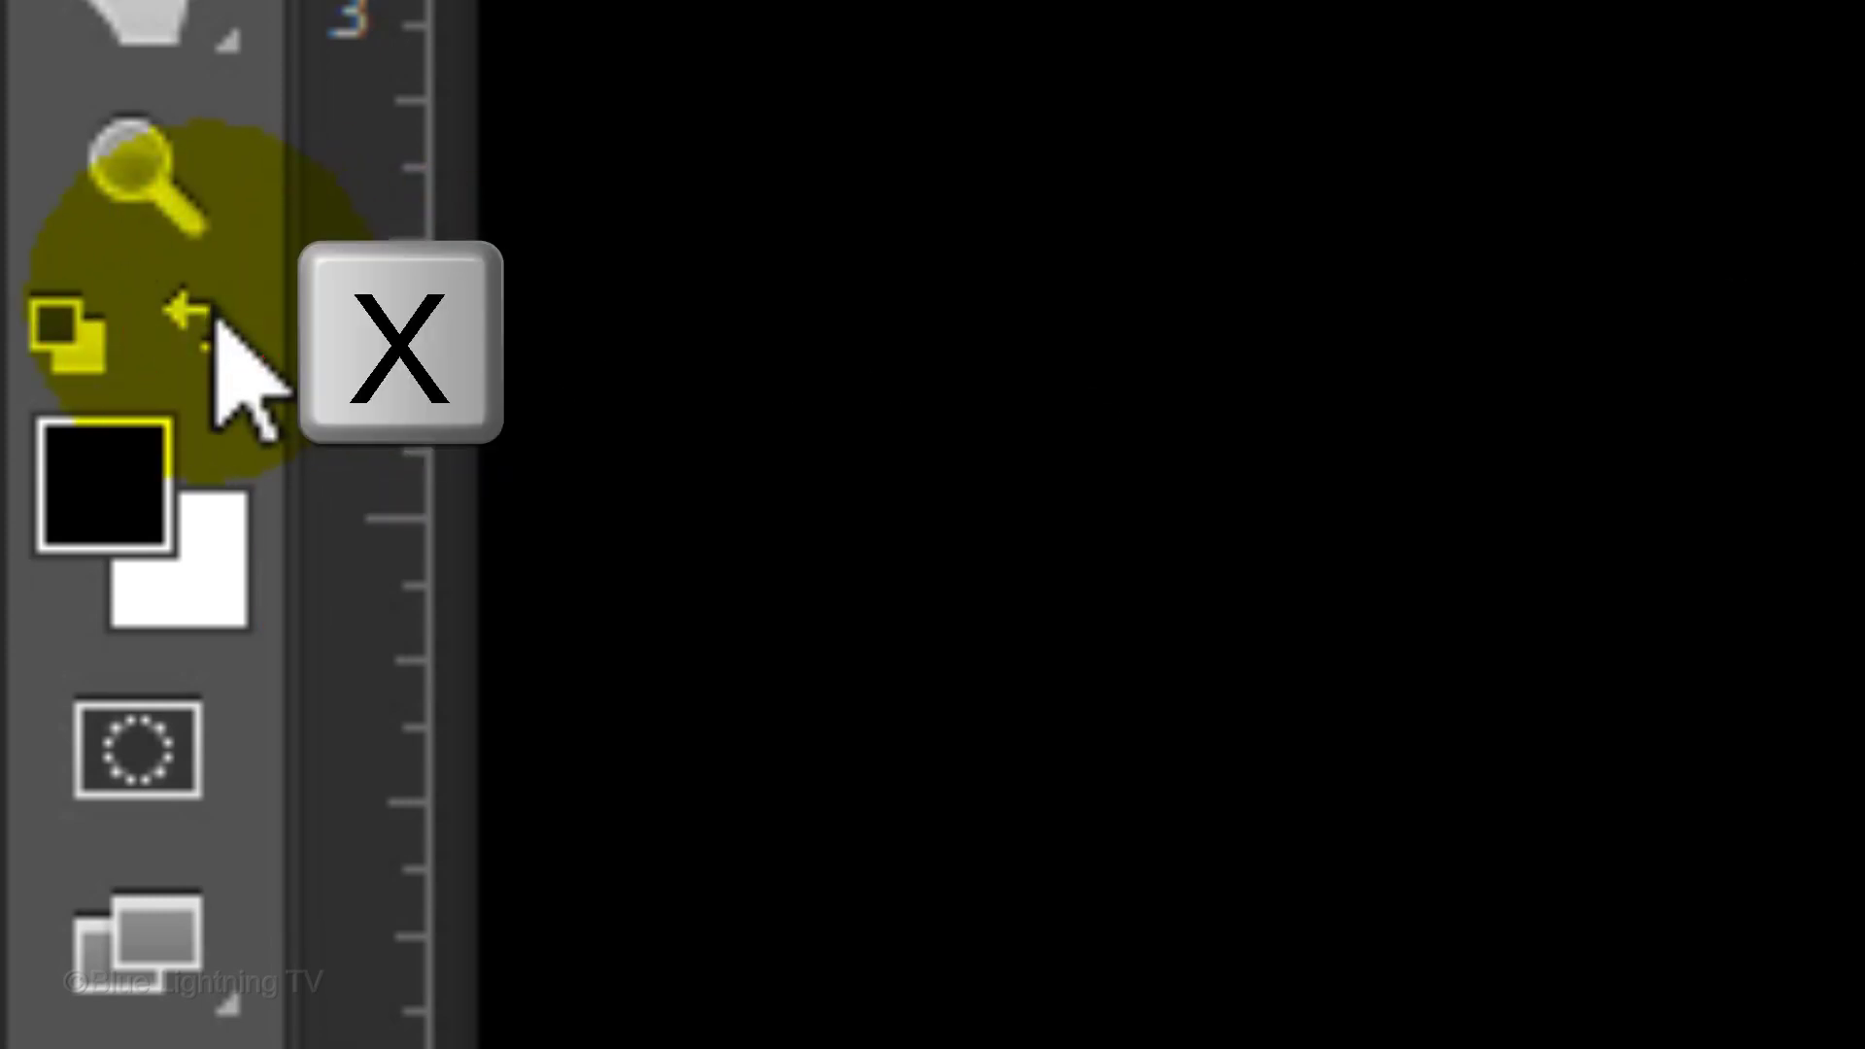
Swap the colour swatches so white is the foreground over a black background
key("x")
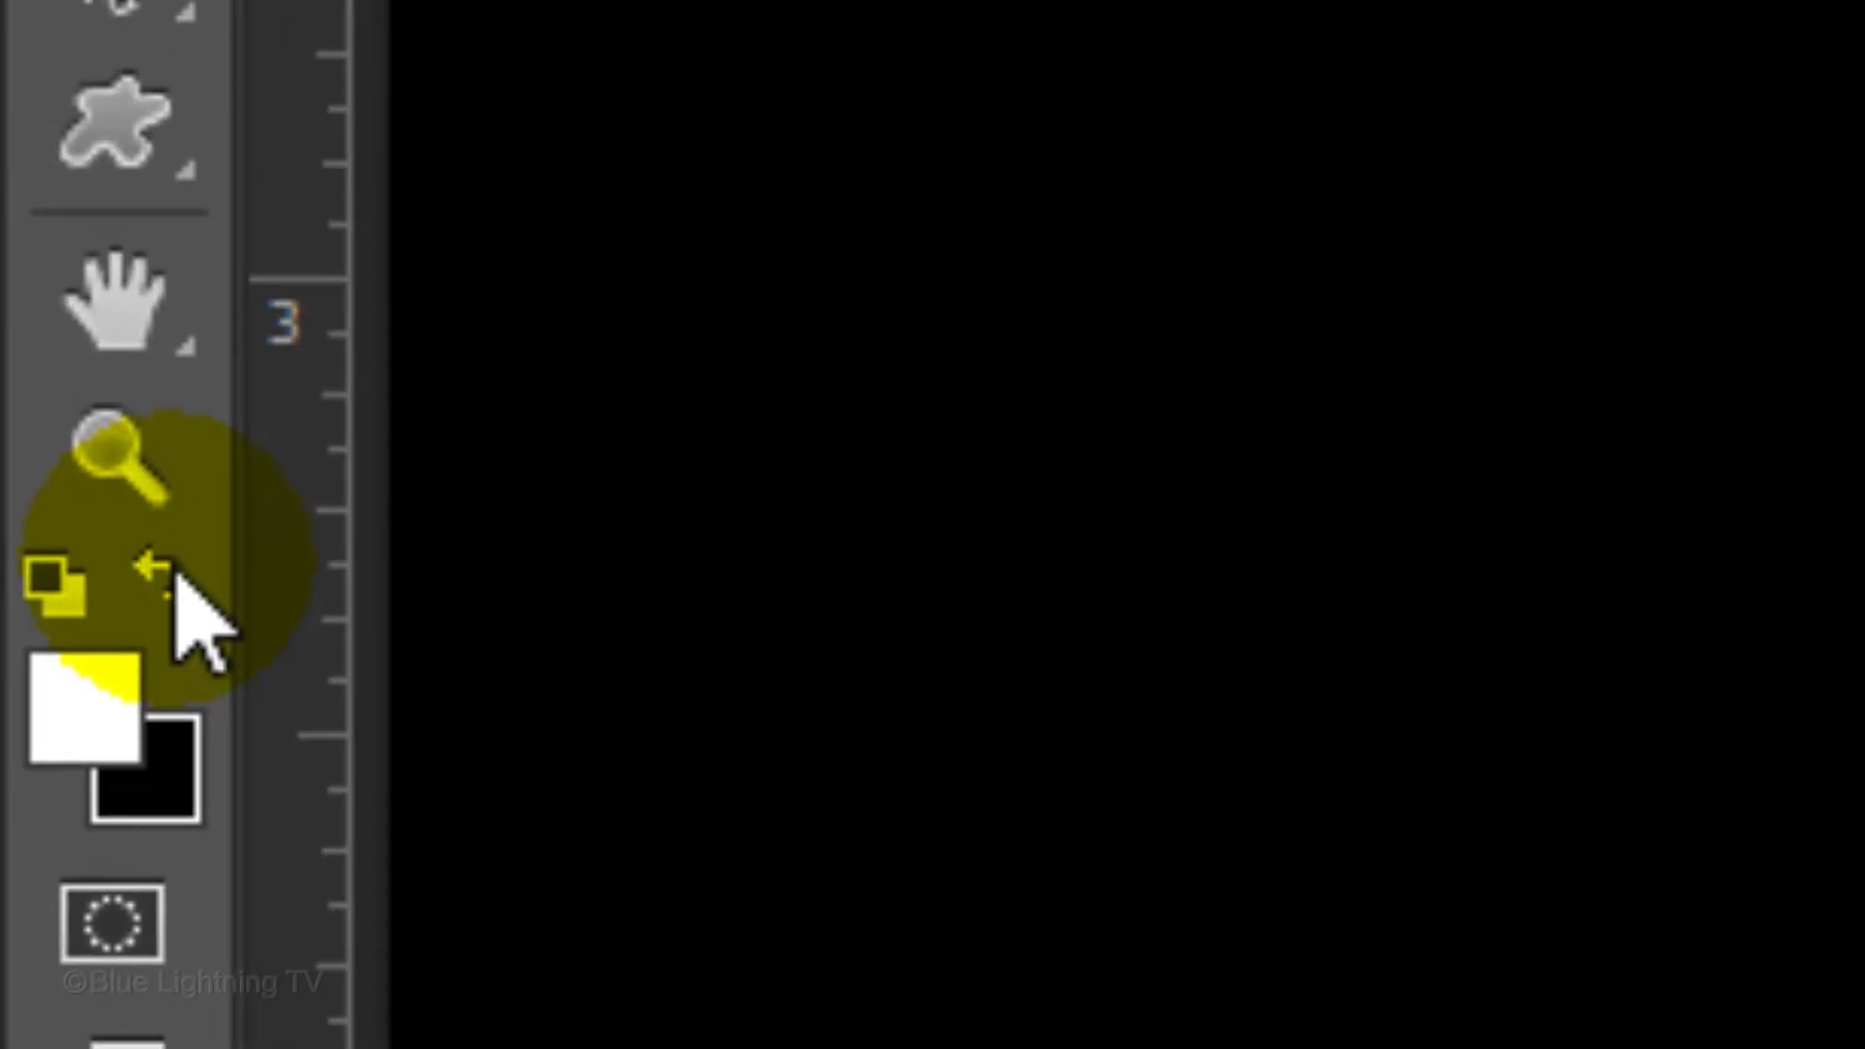
Choose the Horizontal Type Tool and set its font to MT Matto Script Bold
right_click(102, 228)
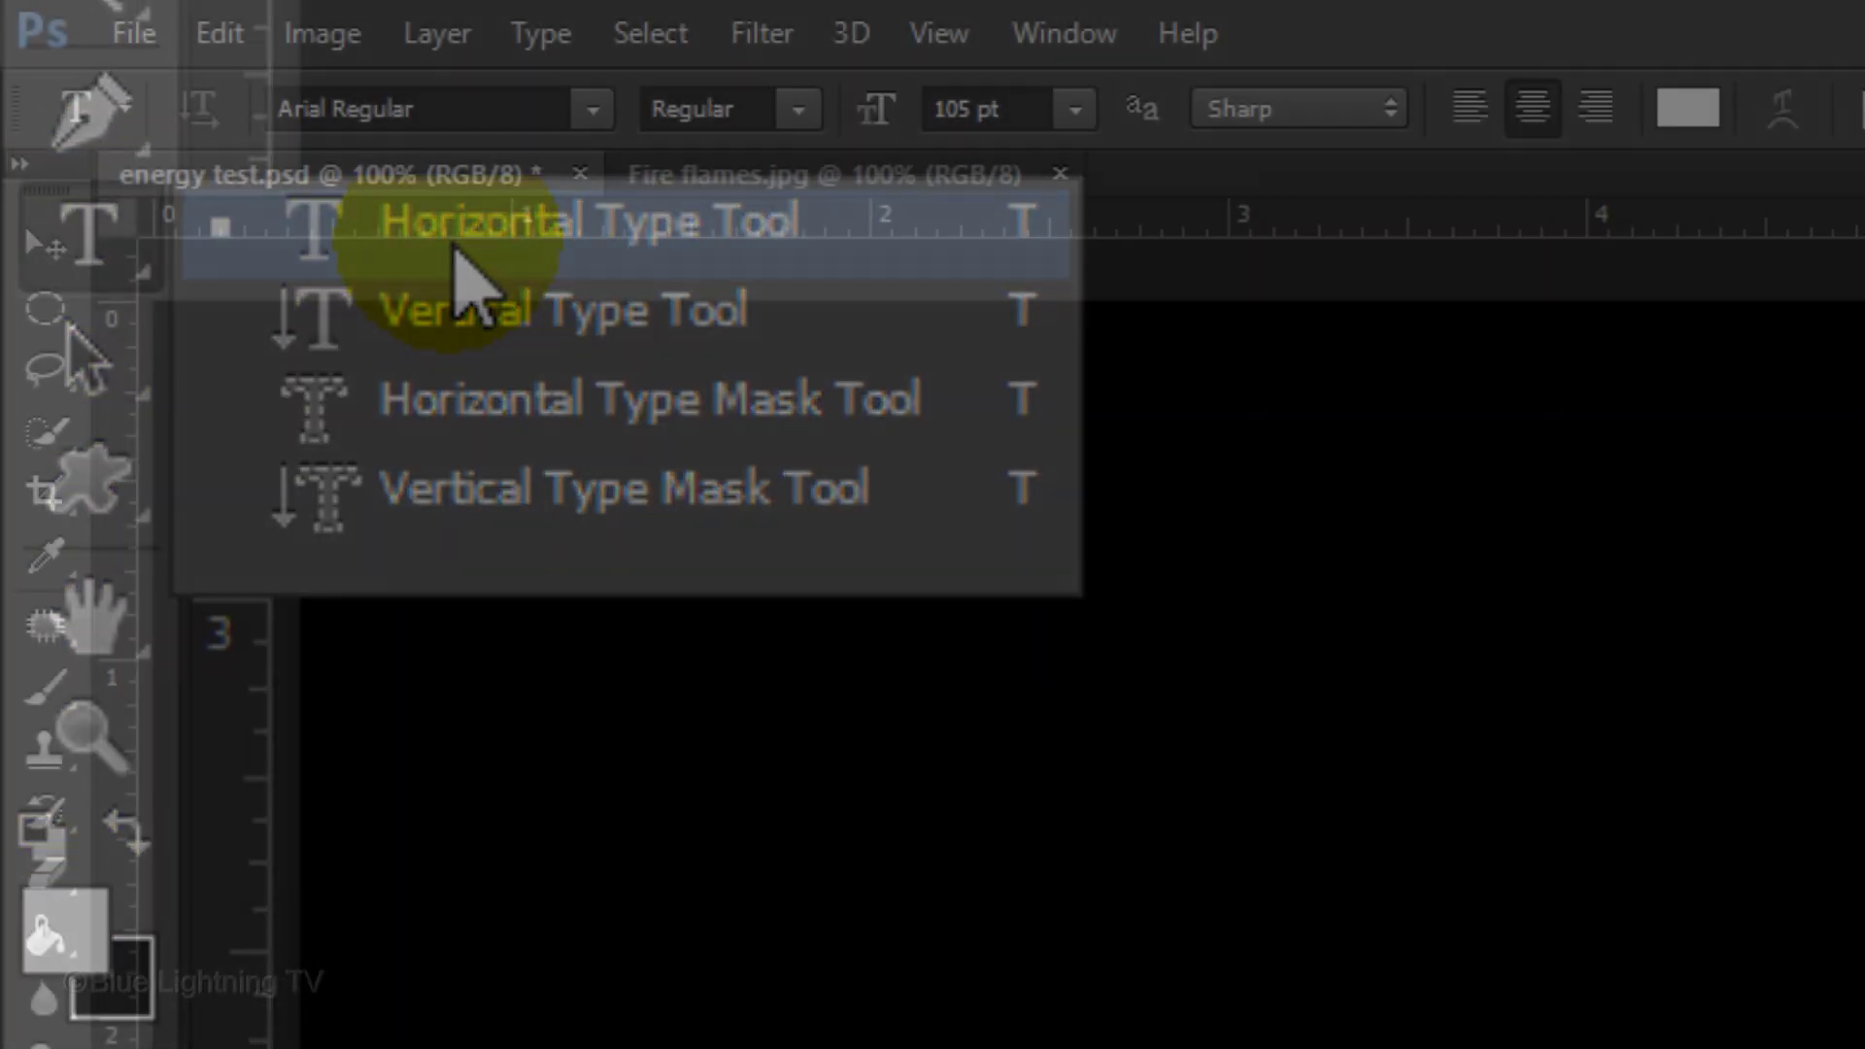
left_click(454, 251)
left_click(592, 114)
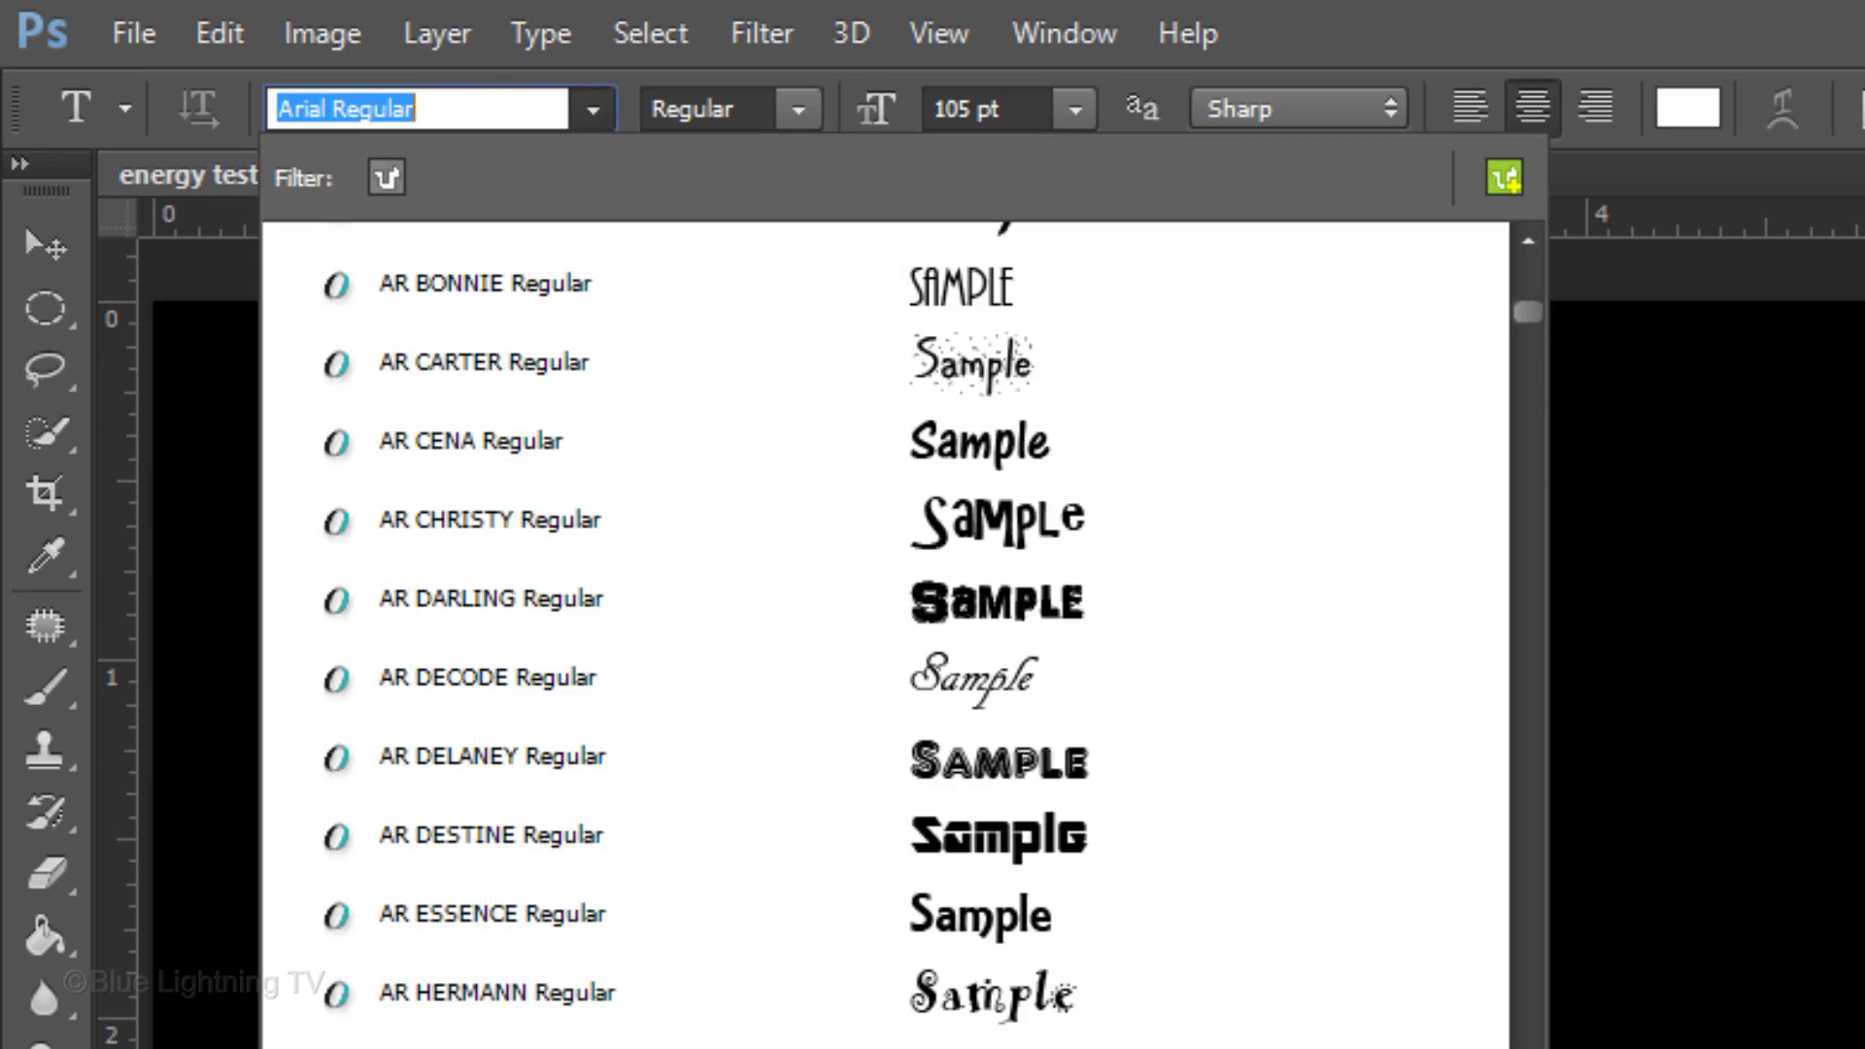
type("MT Matto Script Bold")
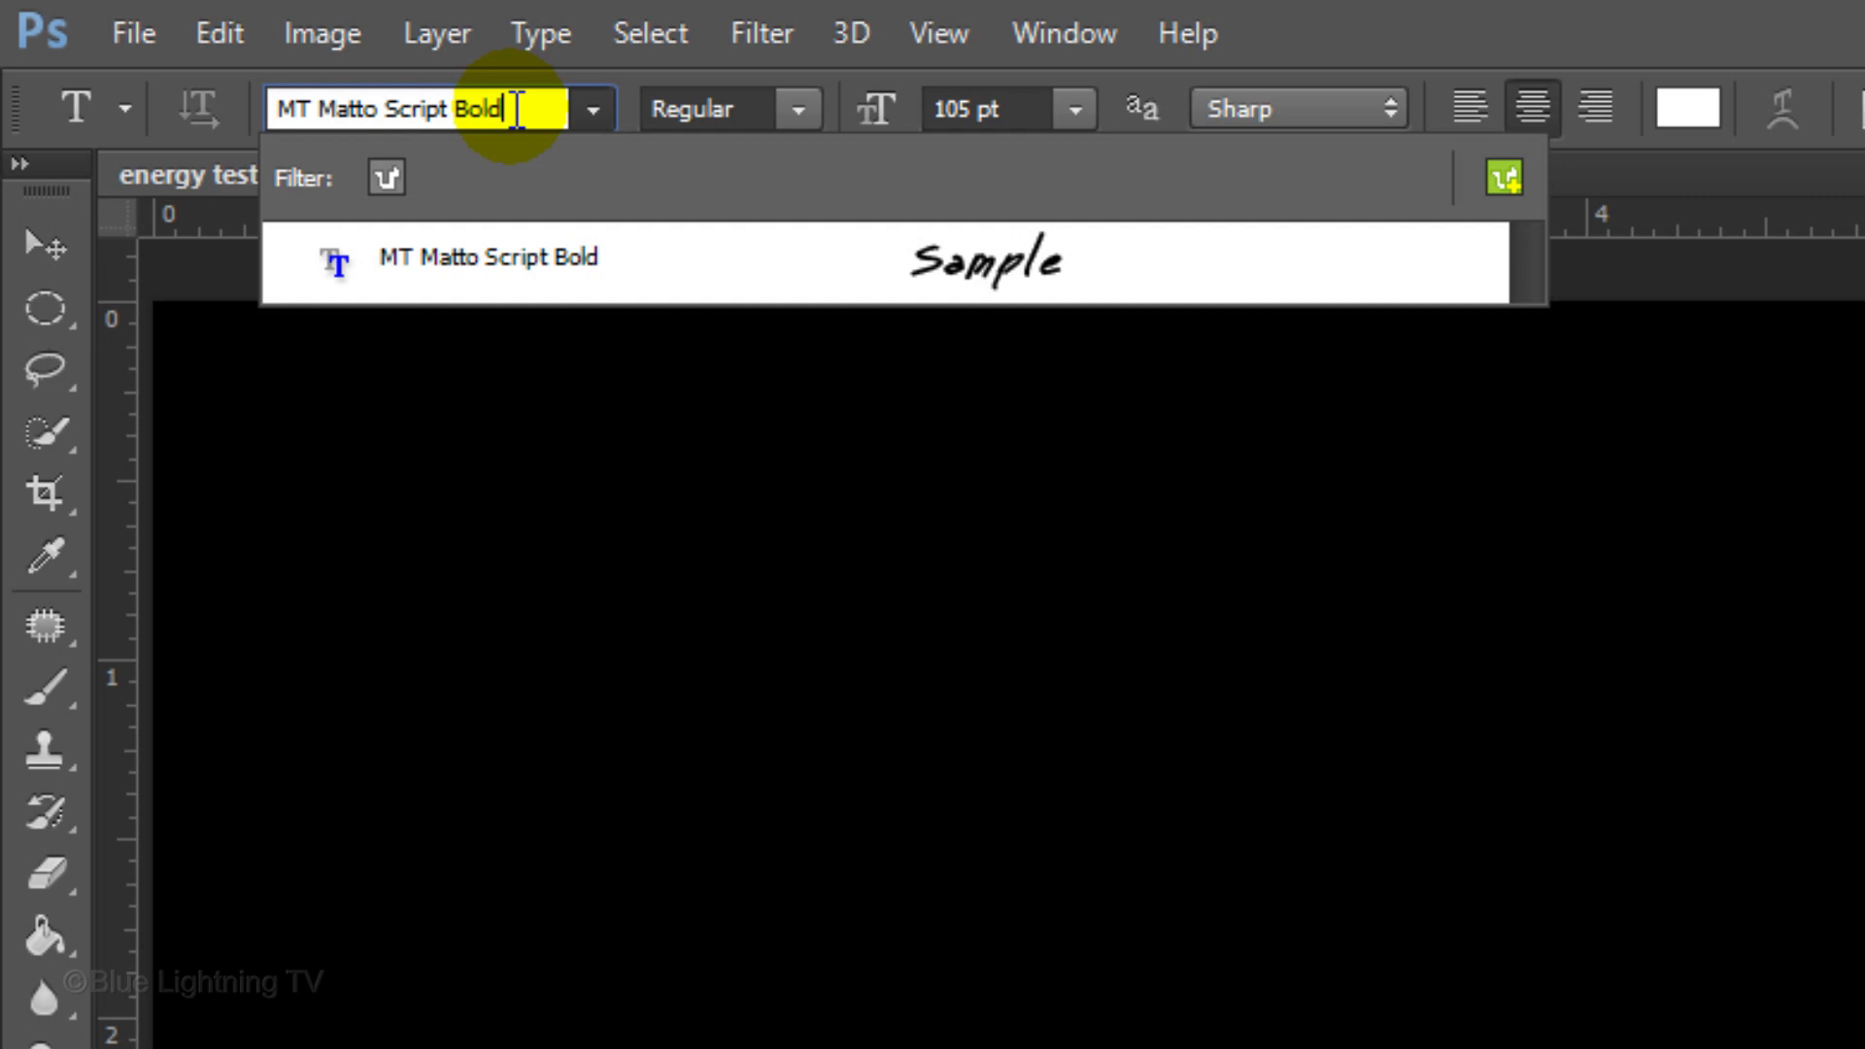
key("Return")
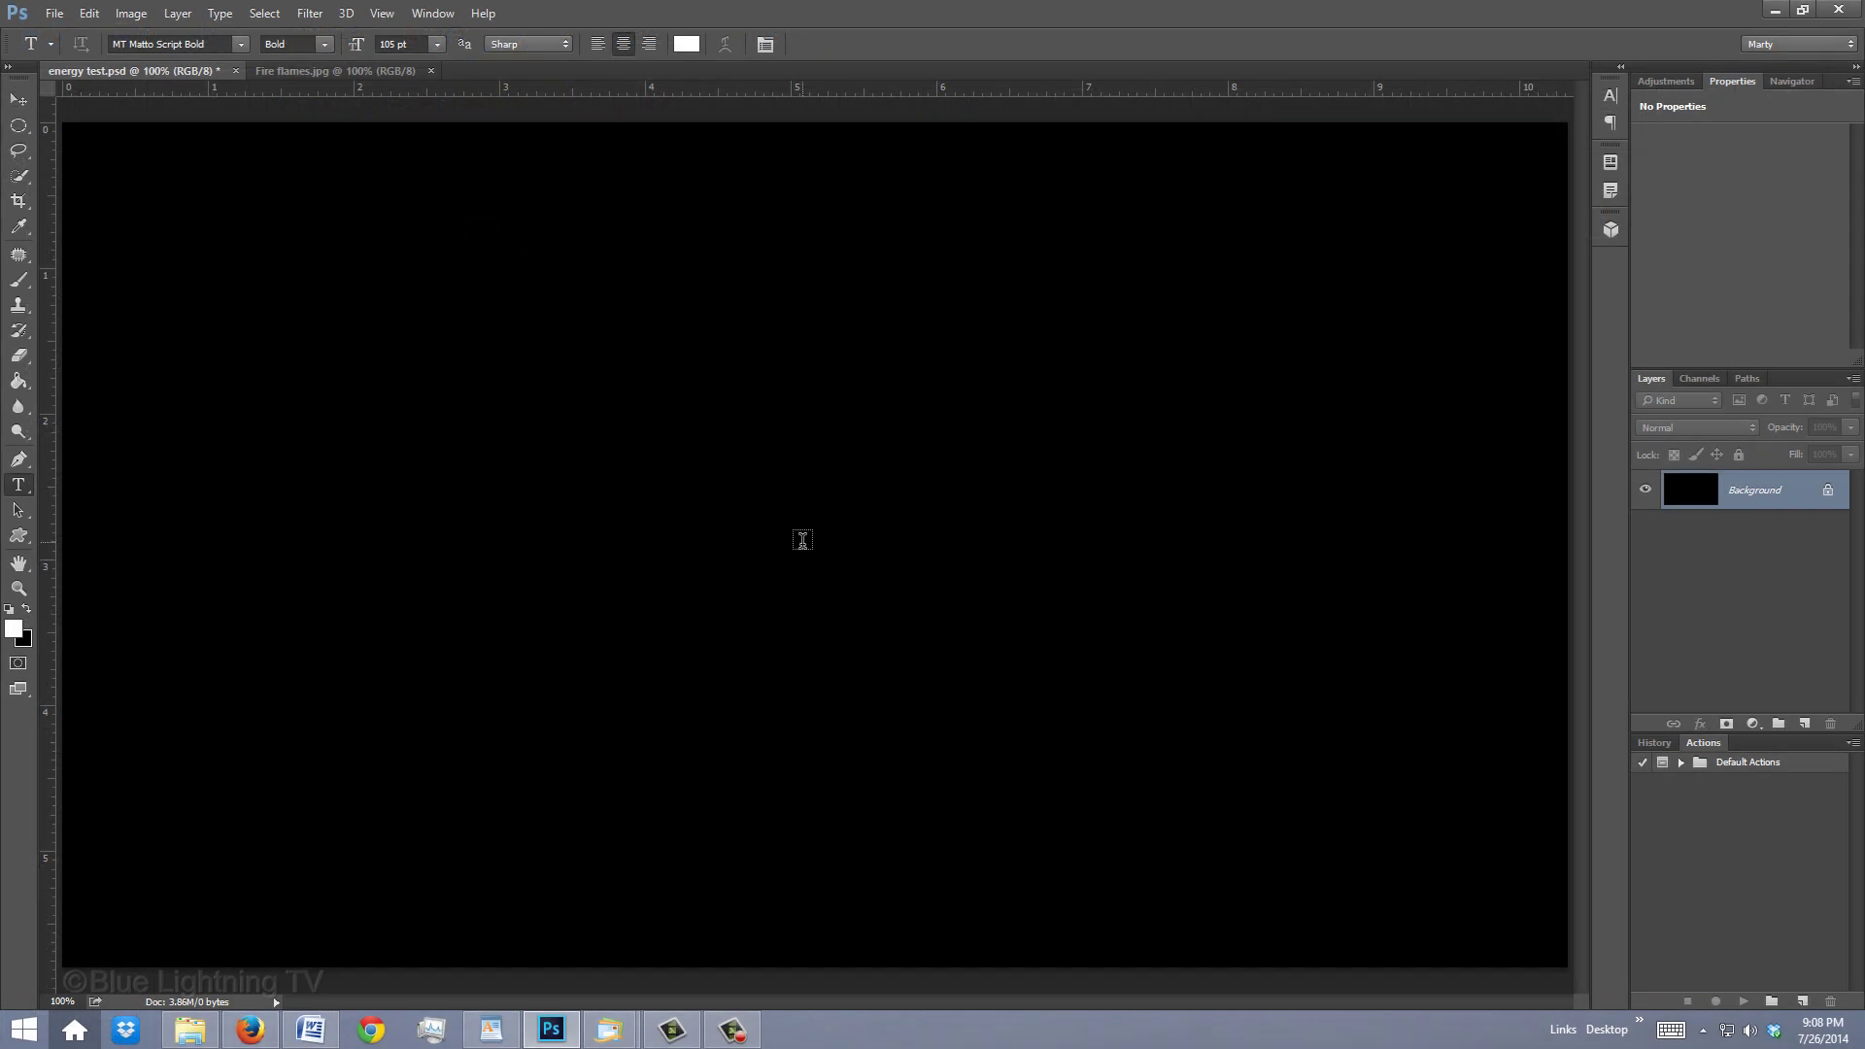
Type "Quoth the Raven," and "Nevermore" as two lines on the canvas
left_click(807, 544)
type("\"Quoth the Raven")
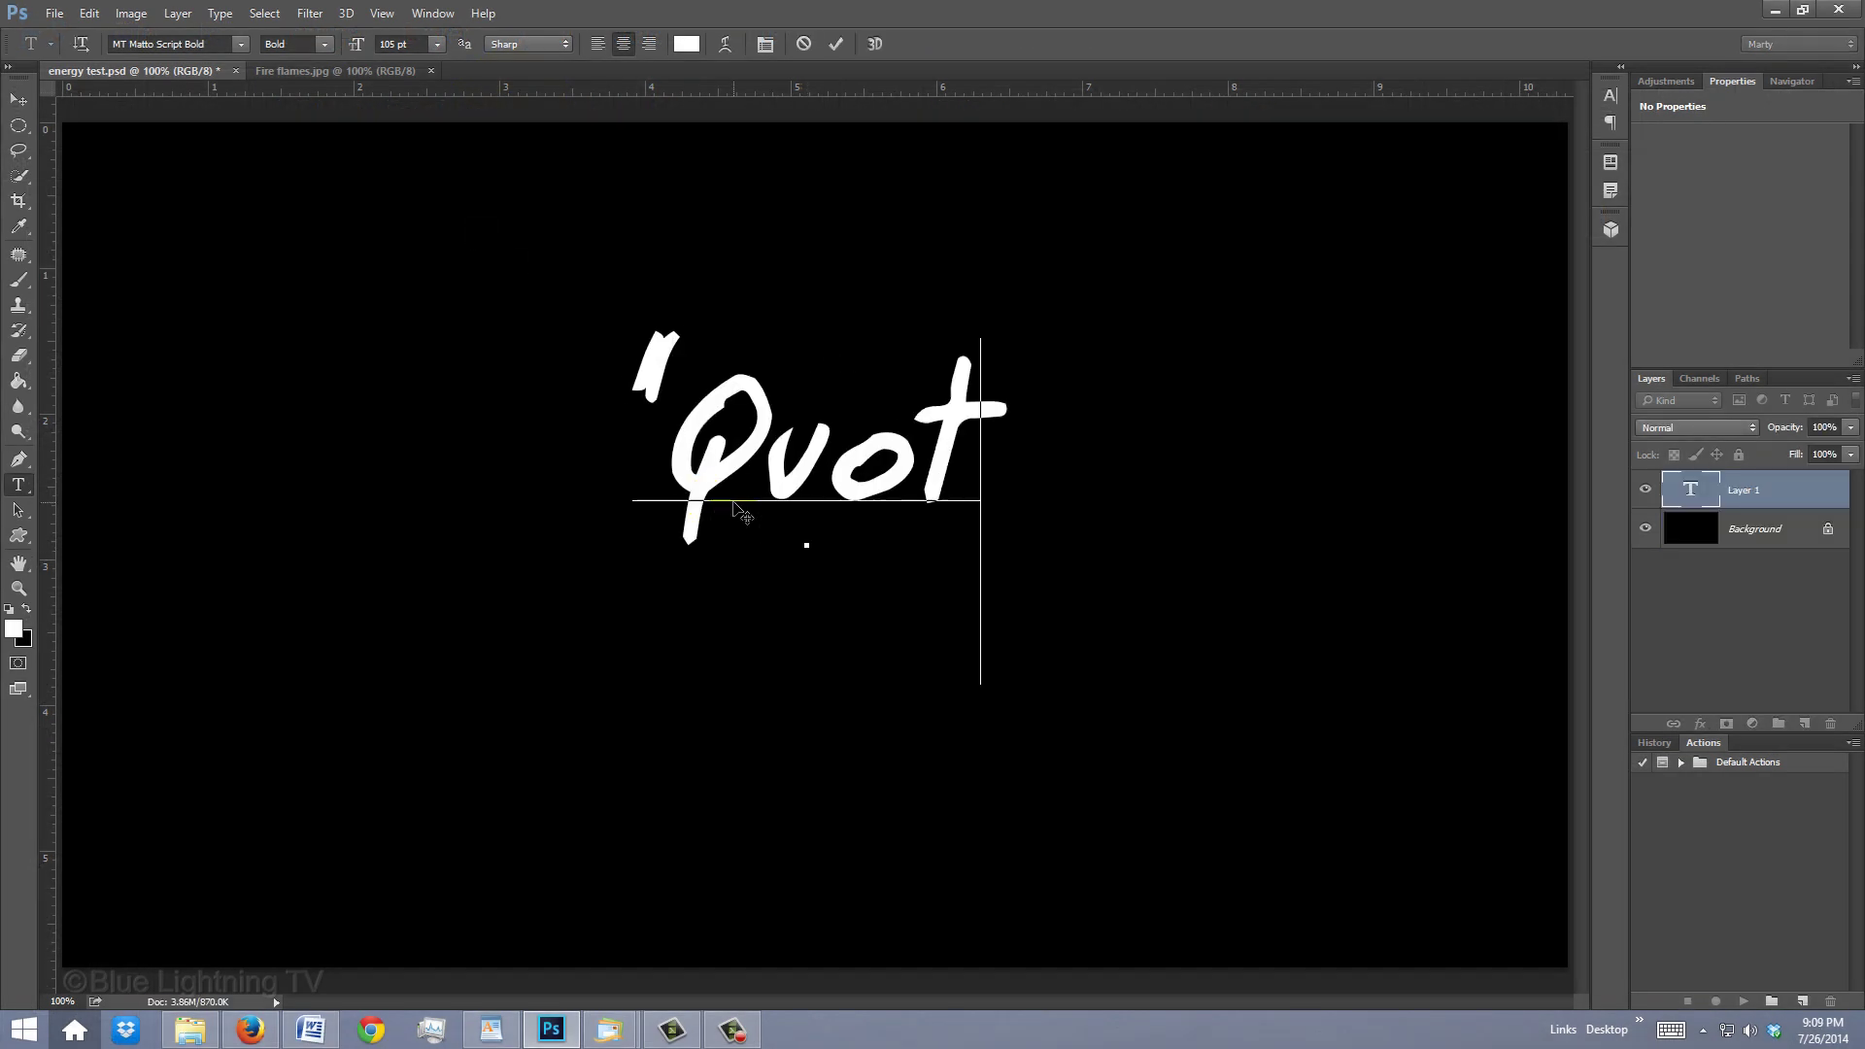
type(",")
key("Return")
type("Nevermore\"")
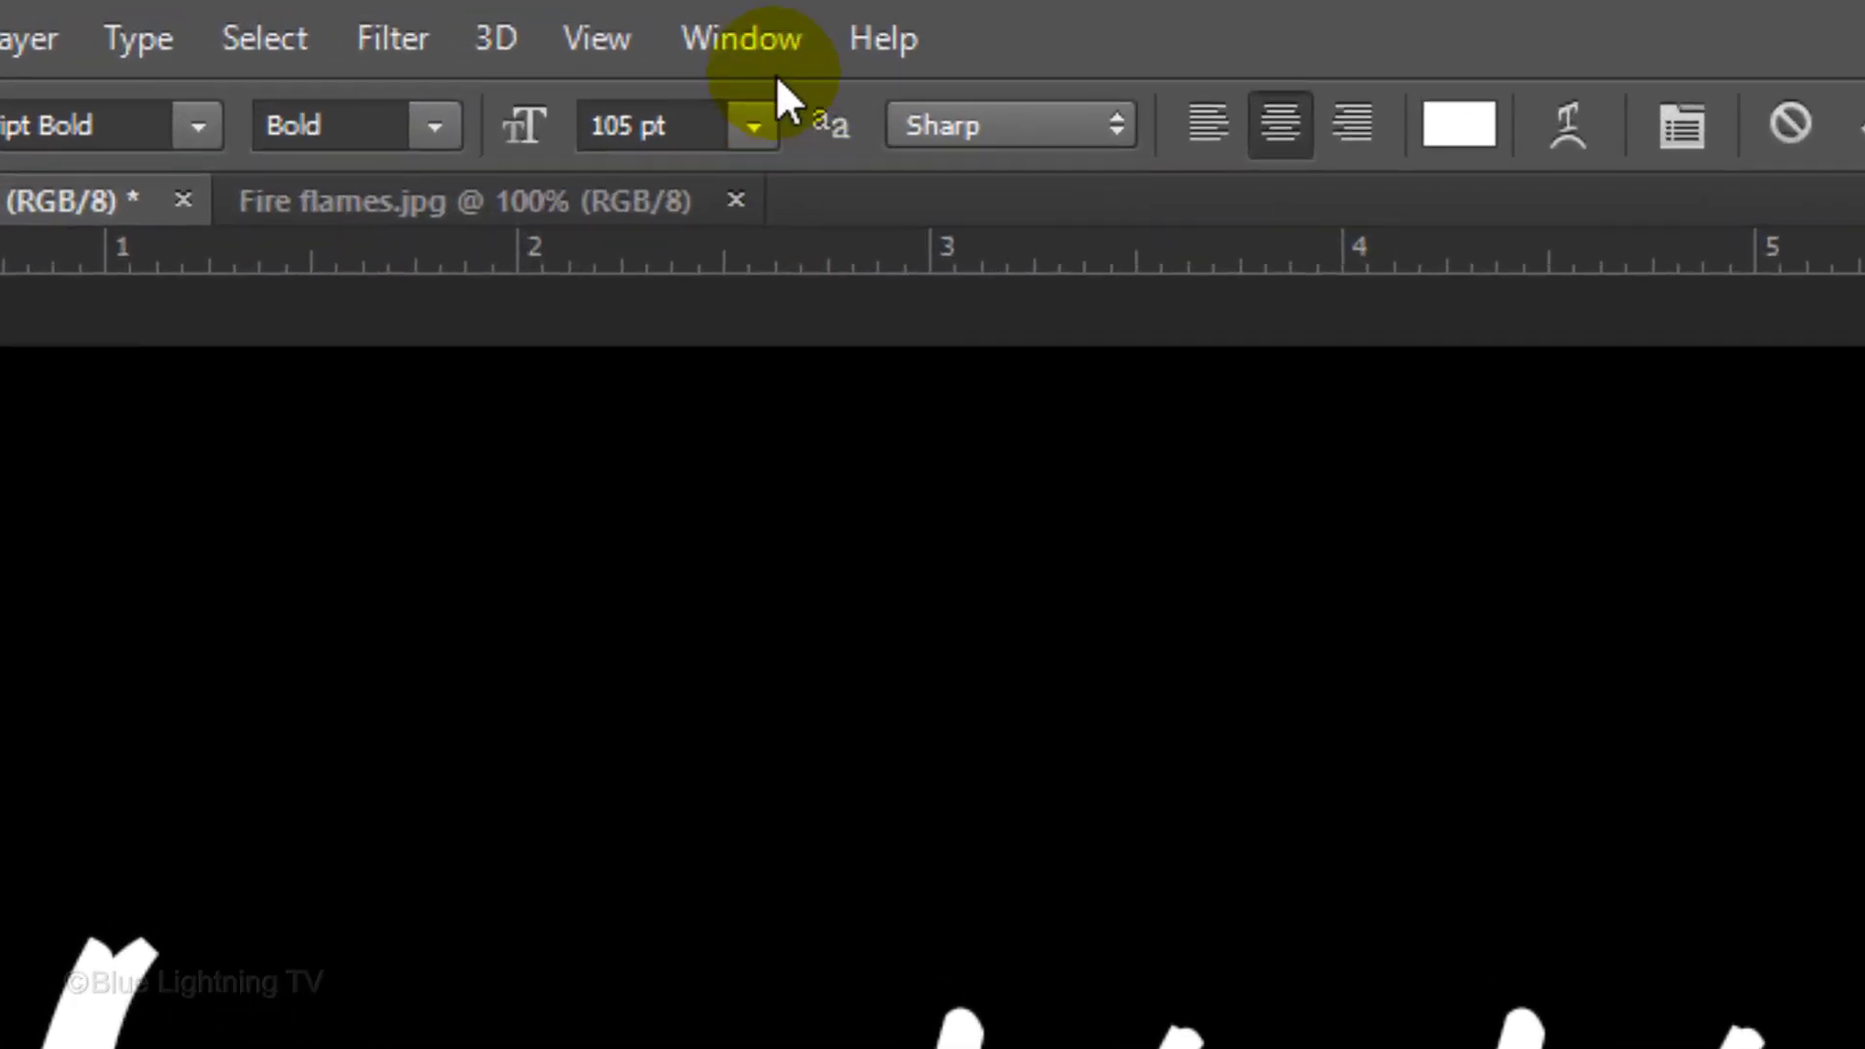
Select all the text and tighten its leading to 98.01 pt in the Character panel
left_click(523, 20)
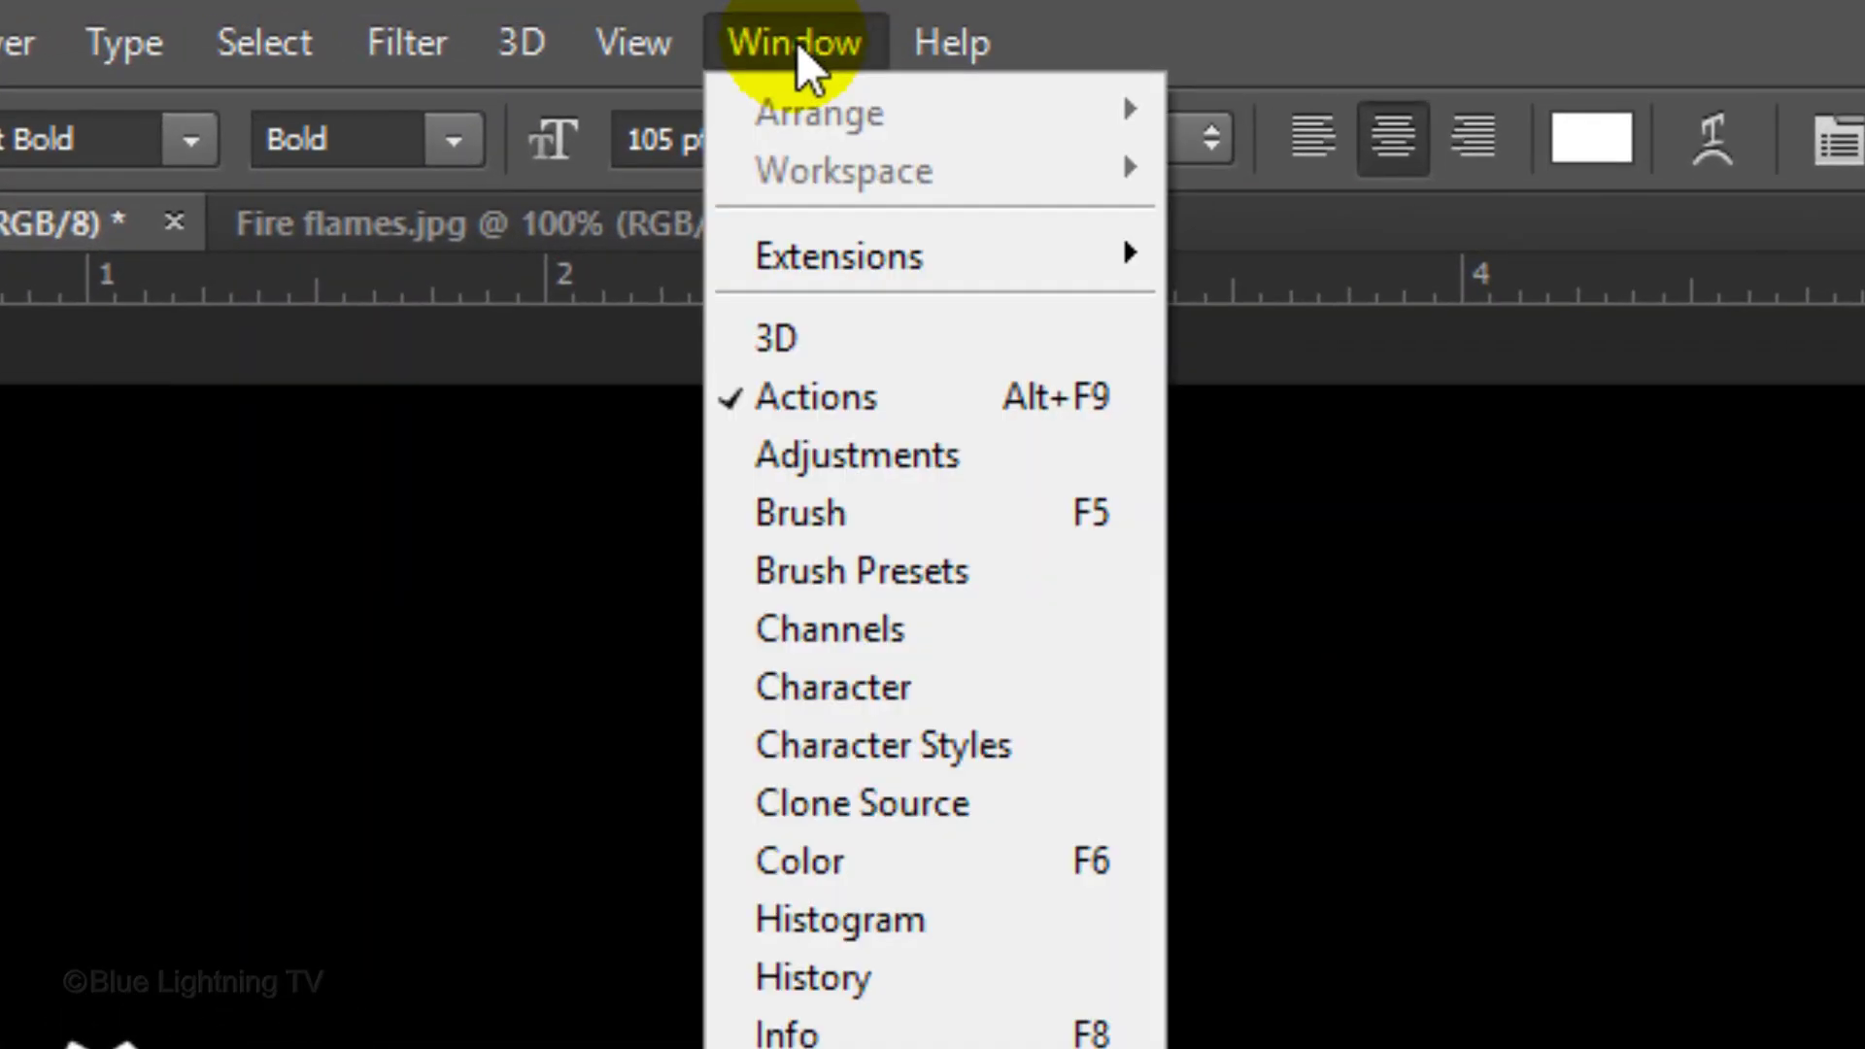
left_click(861, 669)
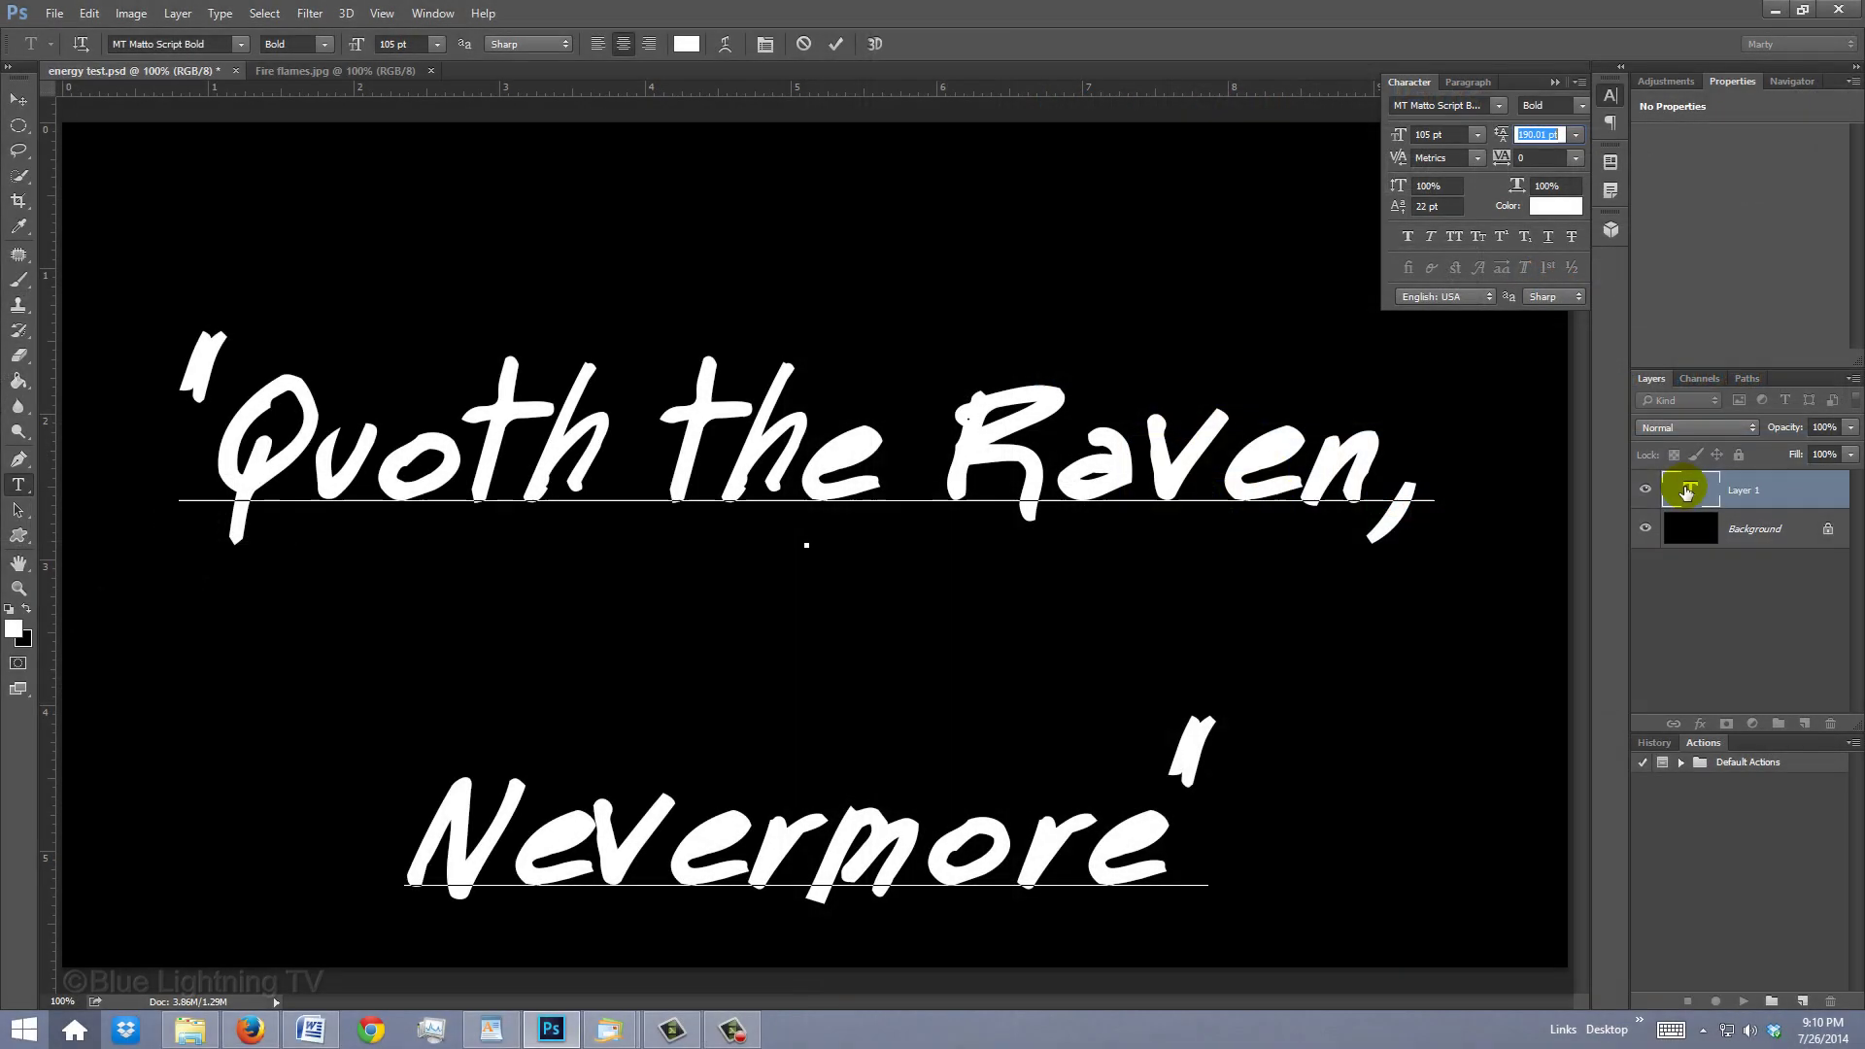
double_click(1217, 515)
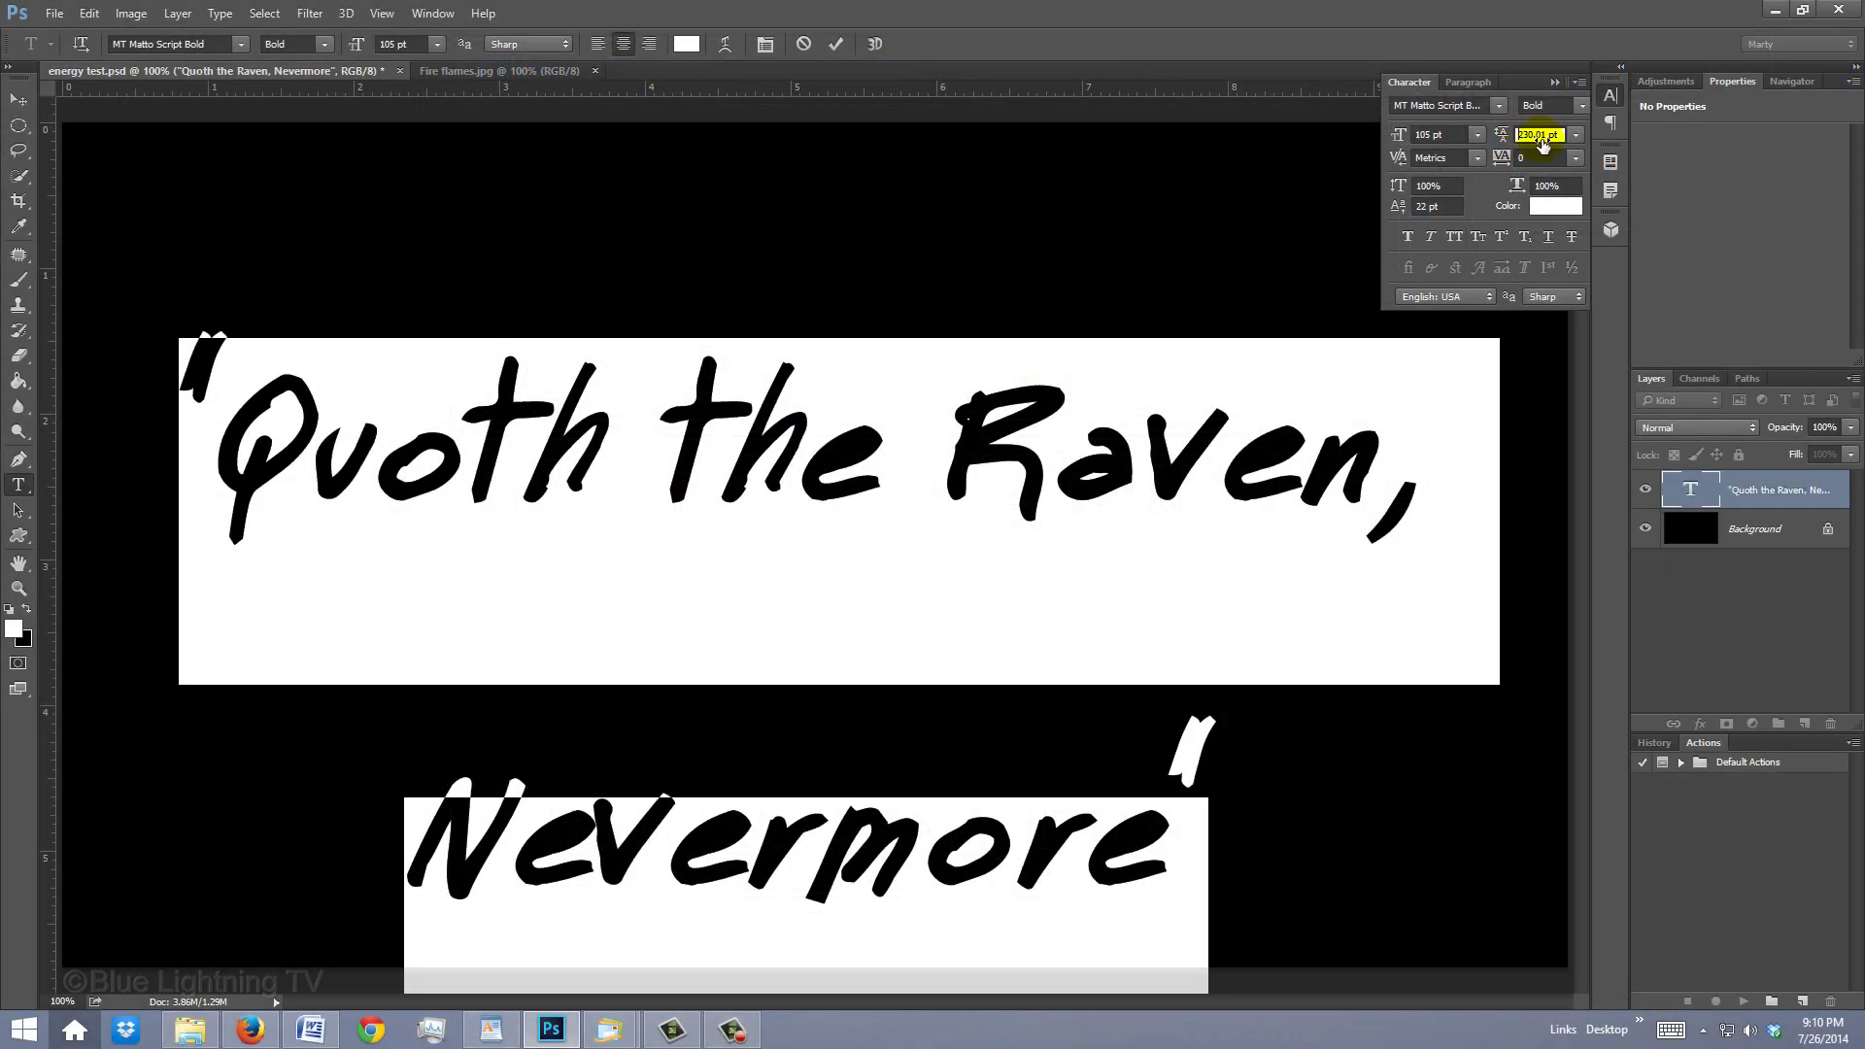
left_click_drag(954, 297, 947, 306)
left_click_drag(1500, 144, 1416, 147)
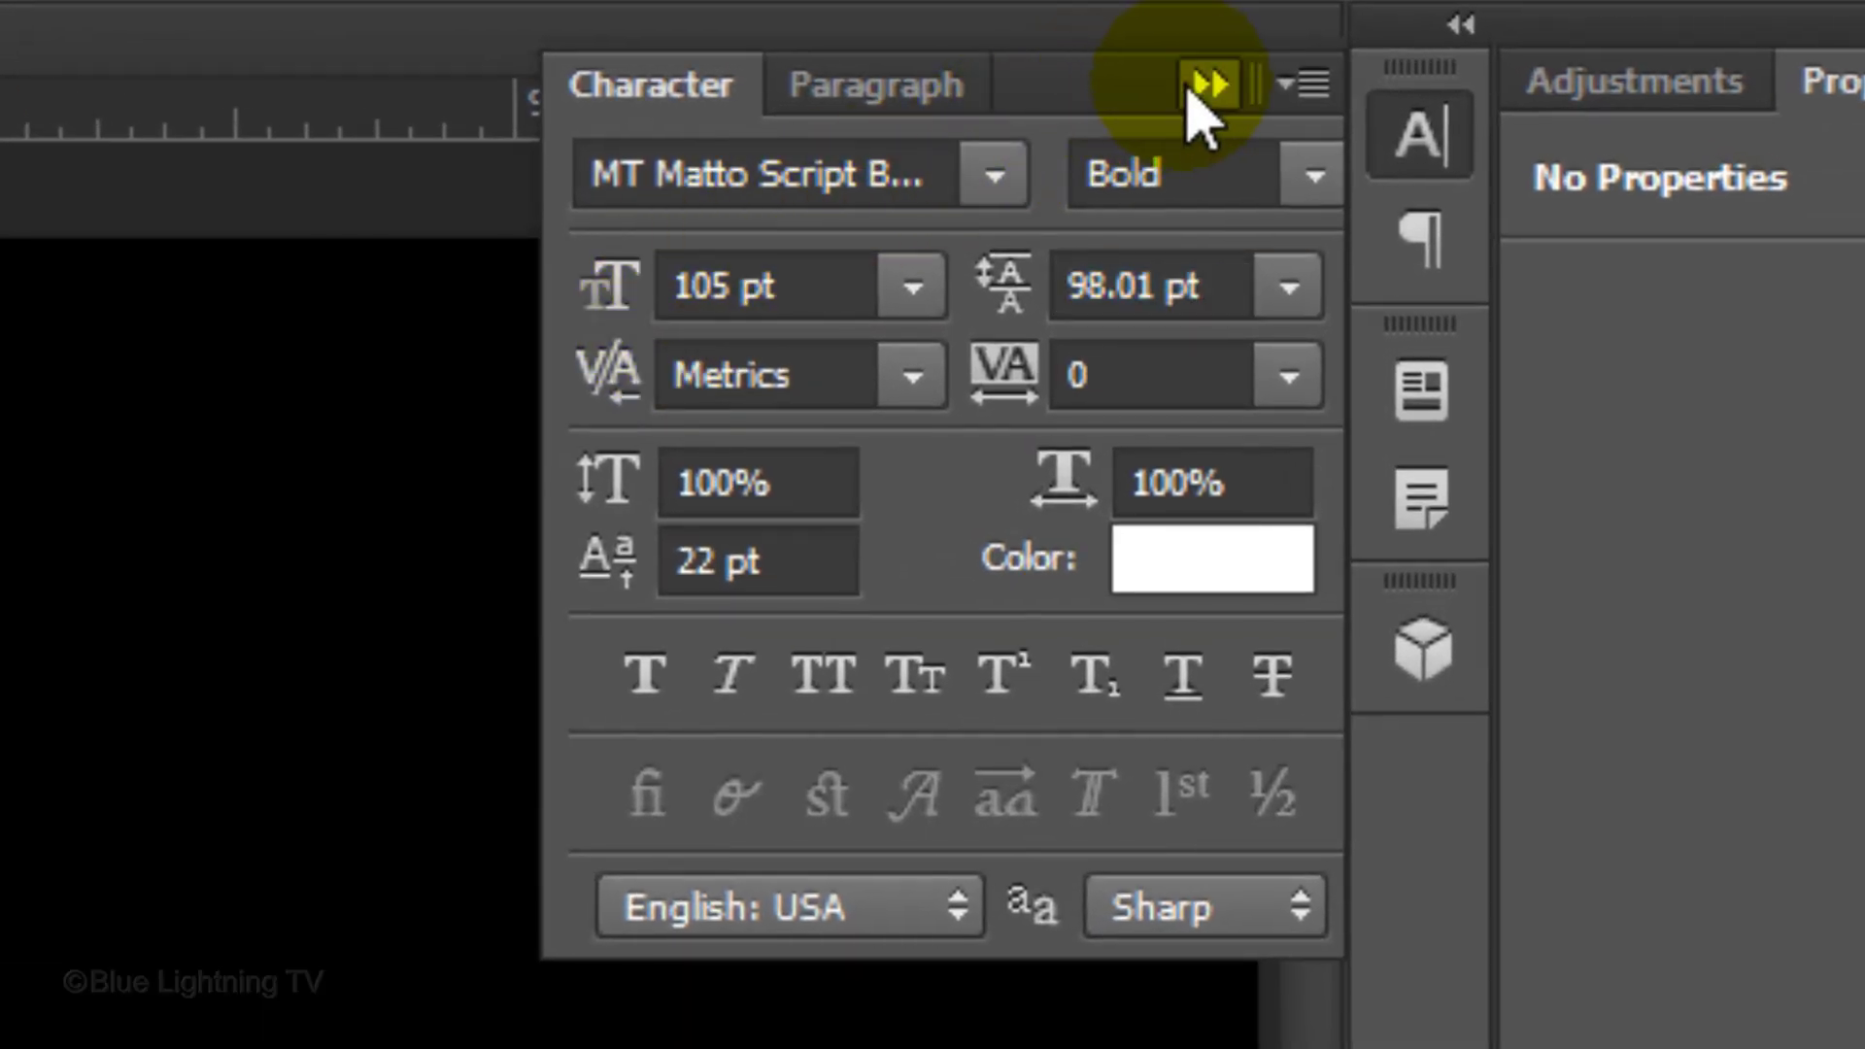
left_click(1446, 83)
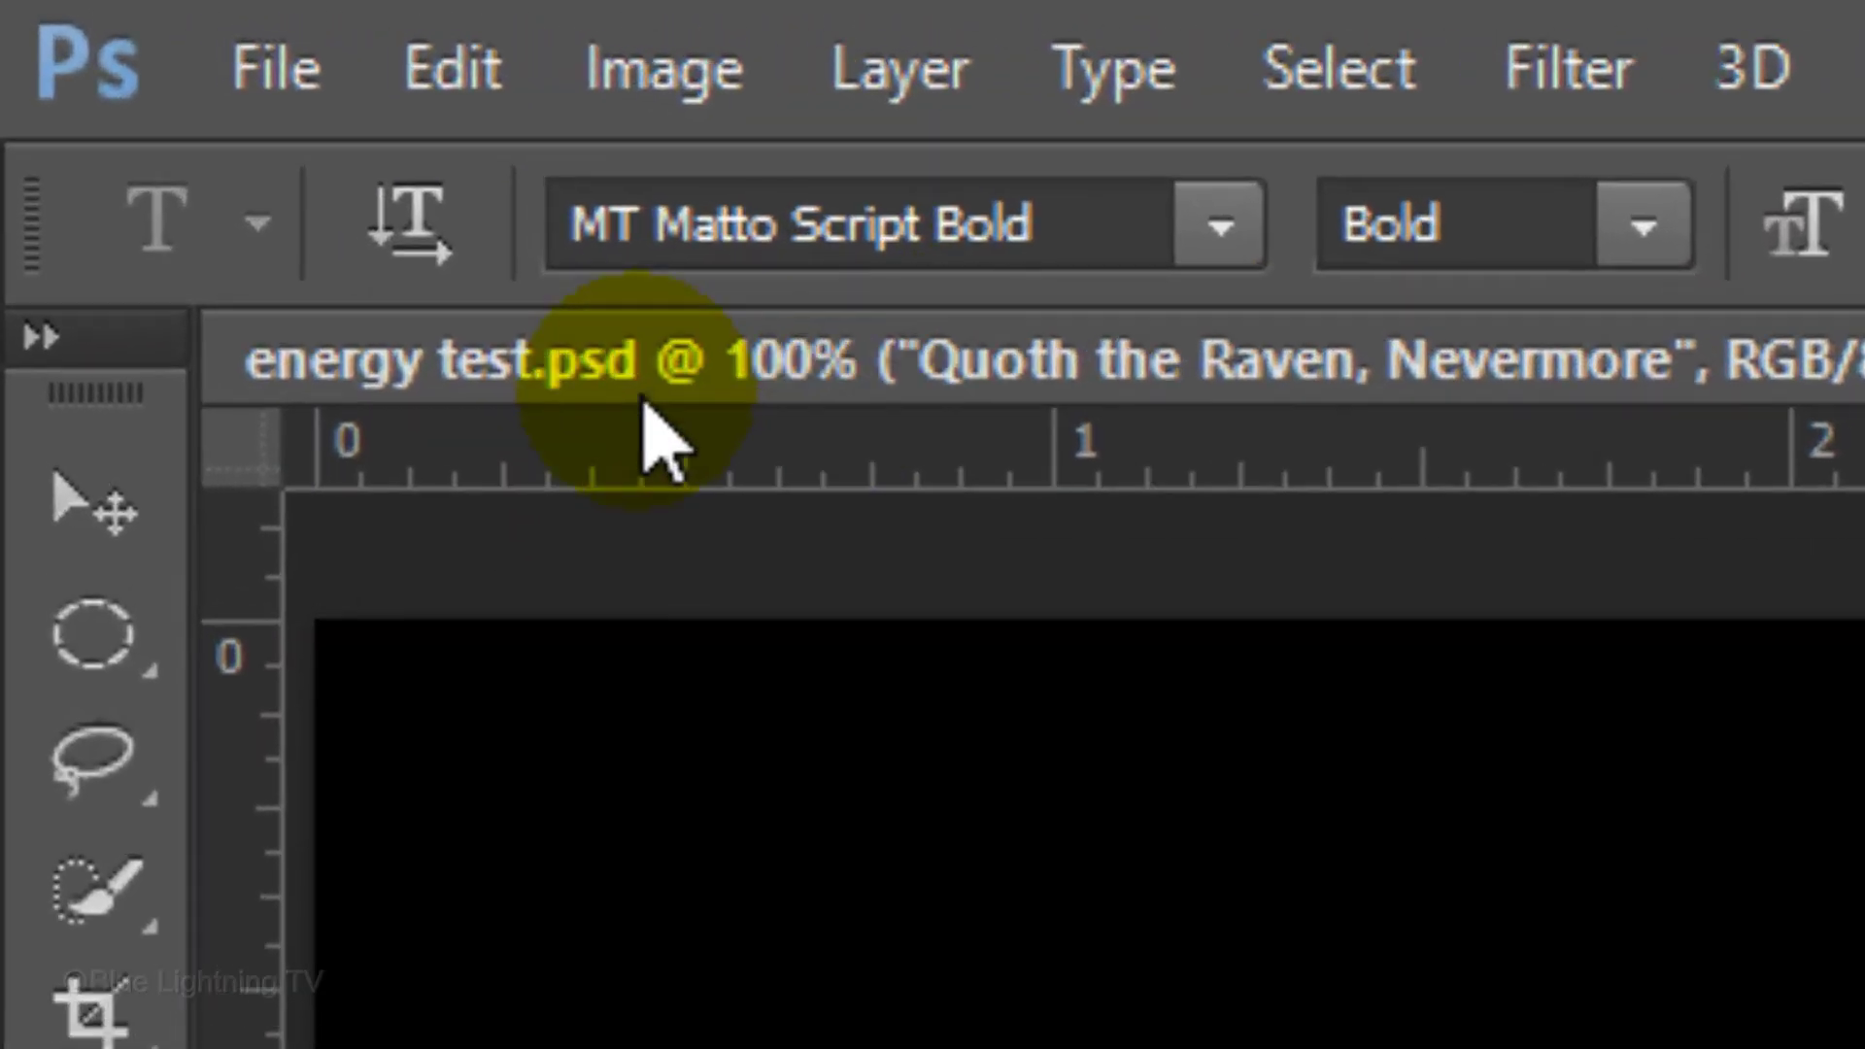
Nudge the text slightly right and down, then rasterize it with a 6-pixel Gaussian Blur
left_click(19, 100)
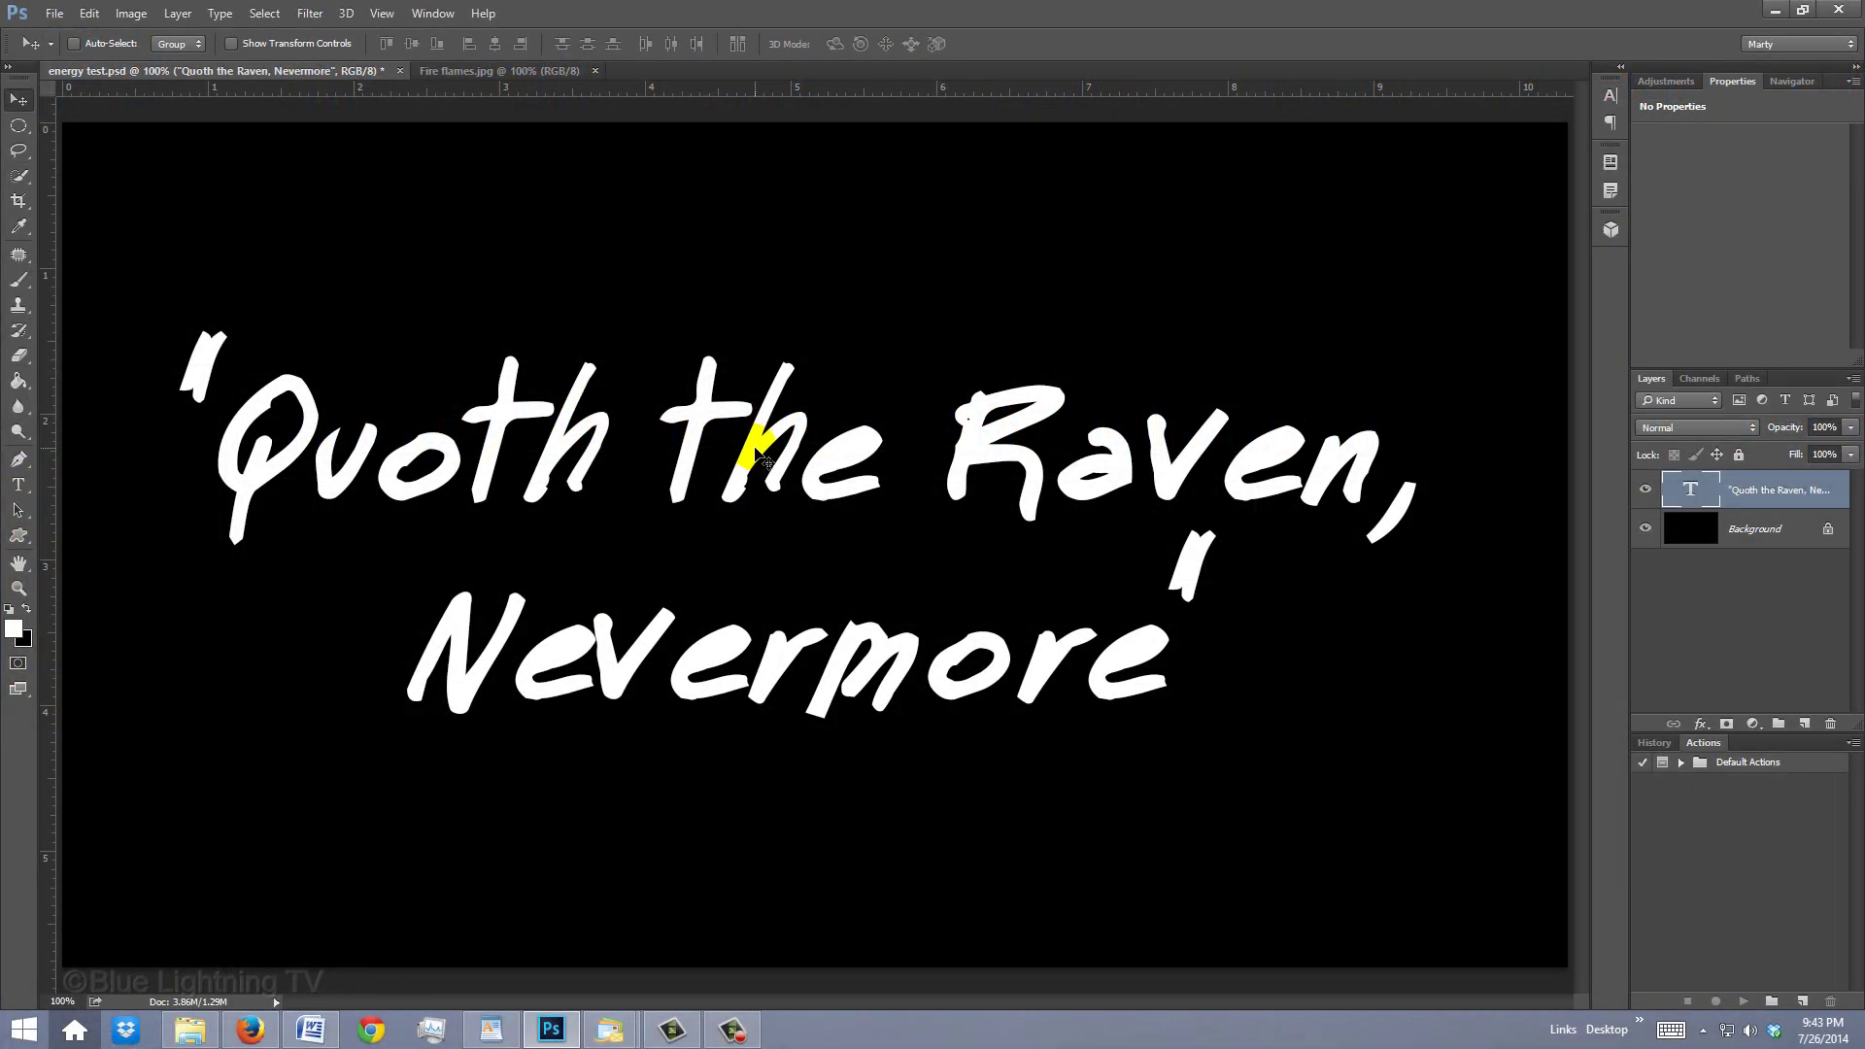
left_click_drag(758, 457, 787, 468)
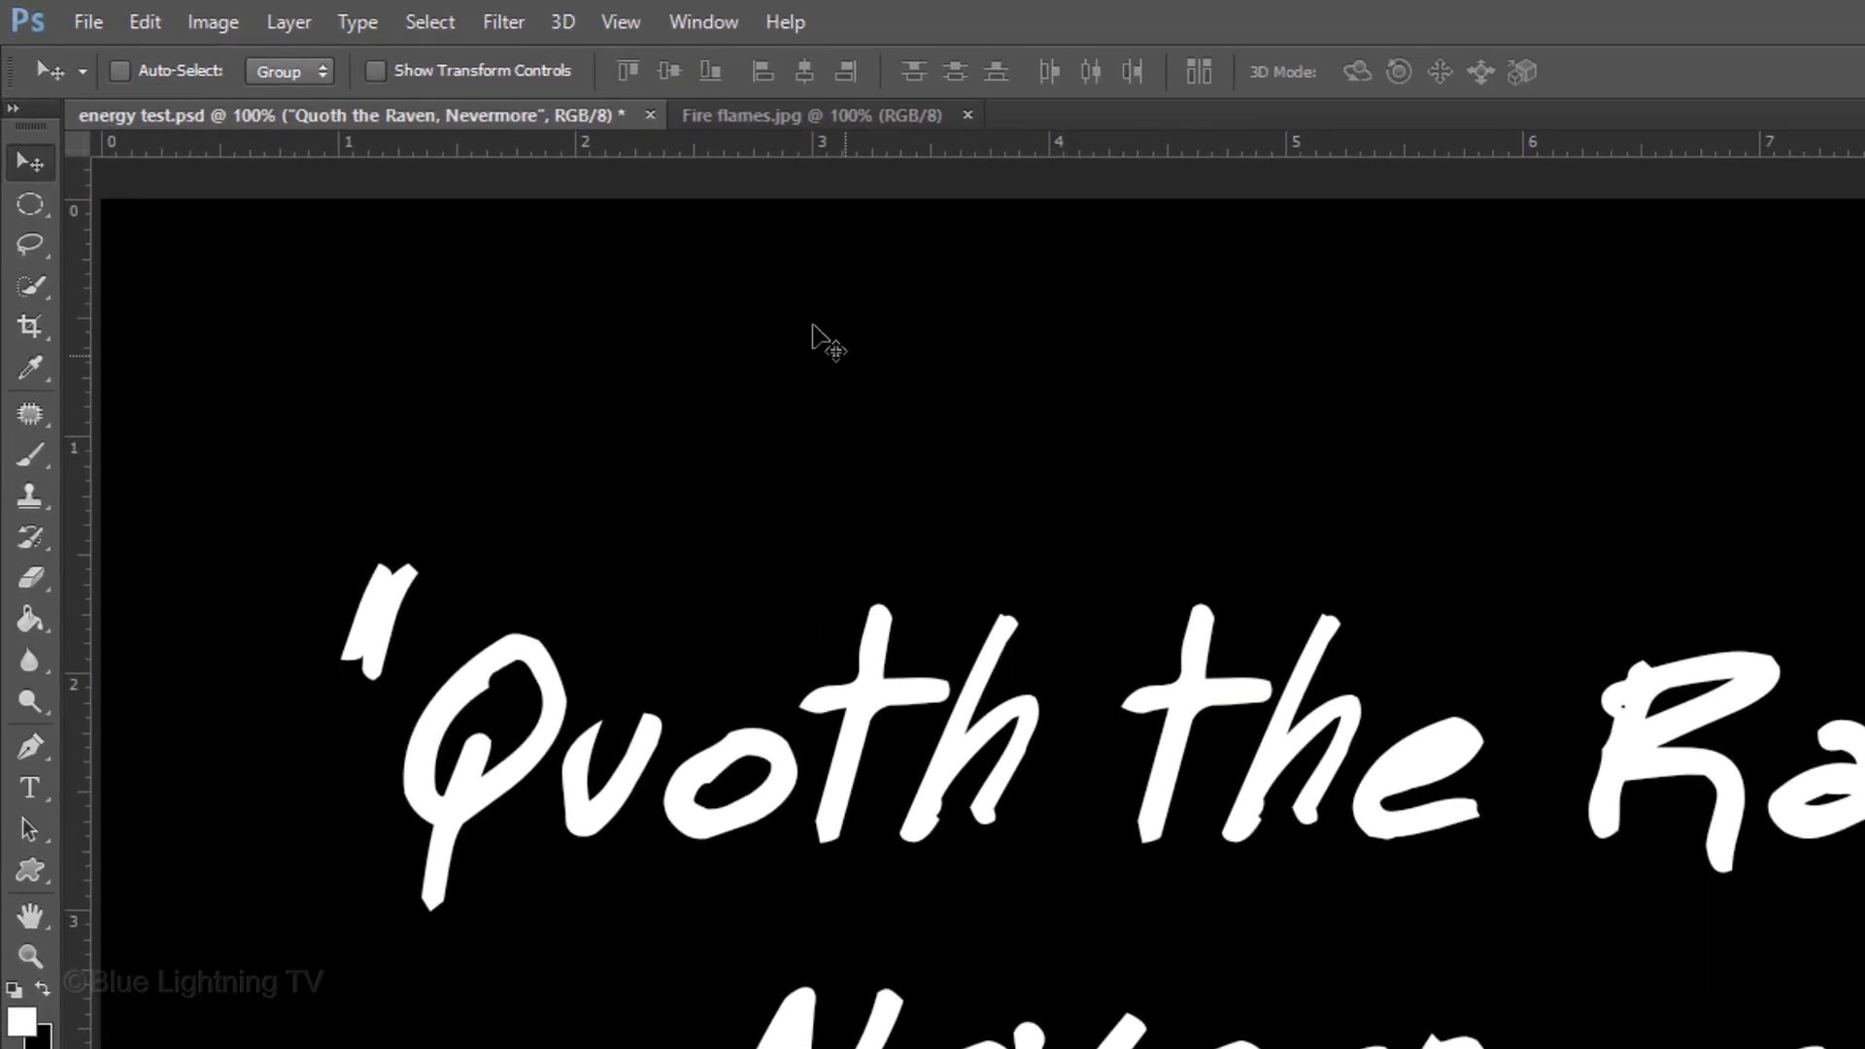
left_click(503, 22)
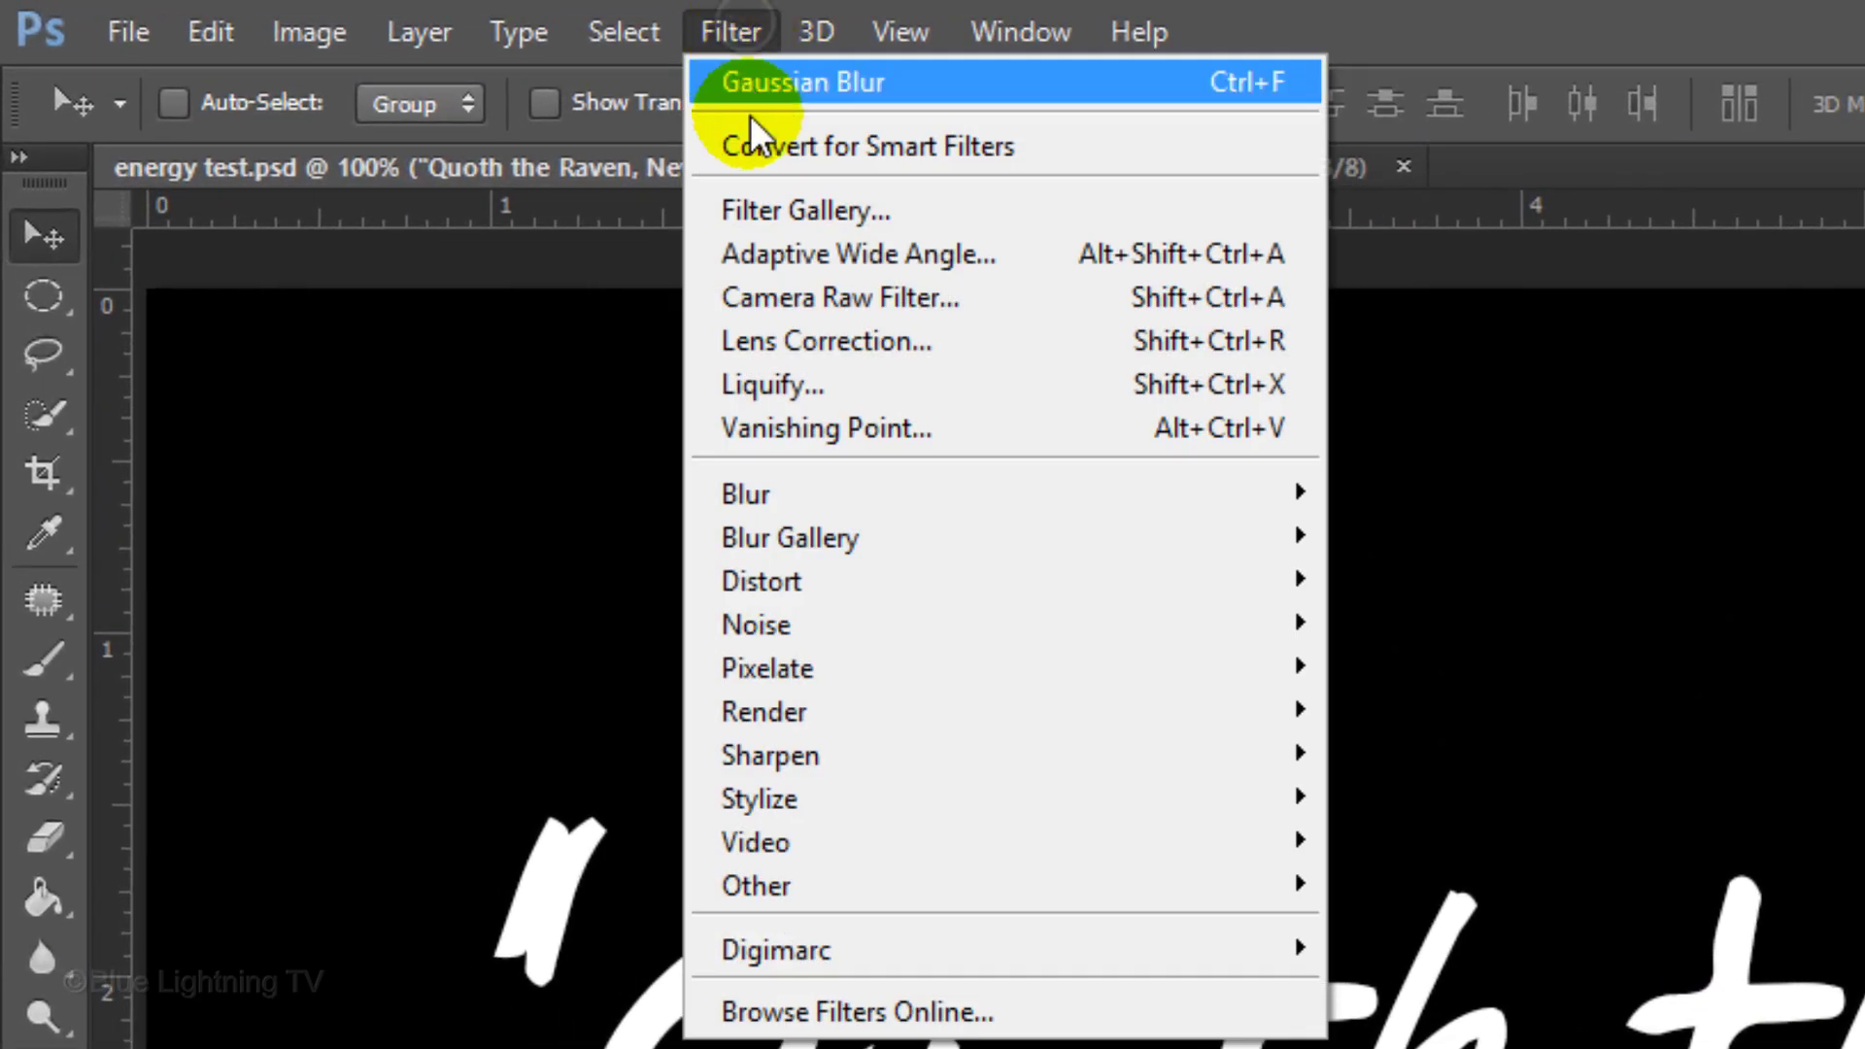
mouse_move(797, 489)
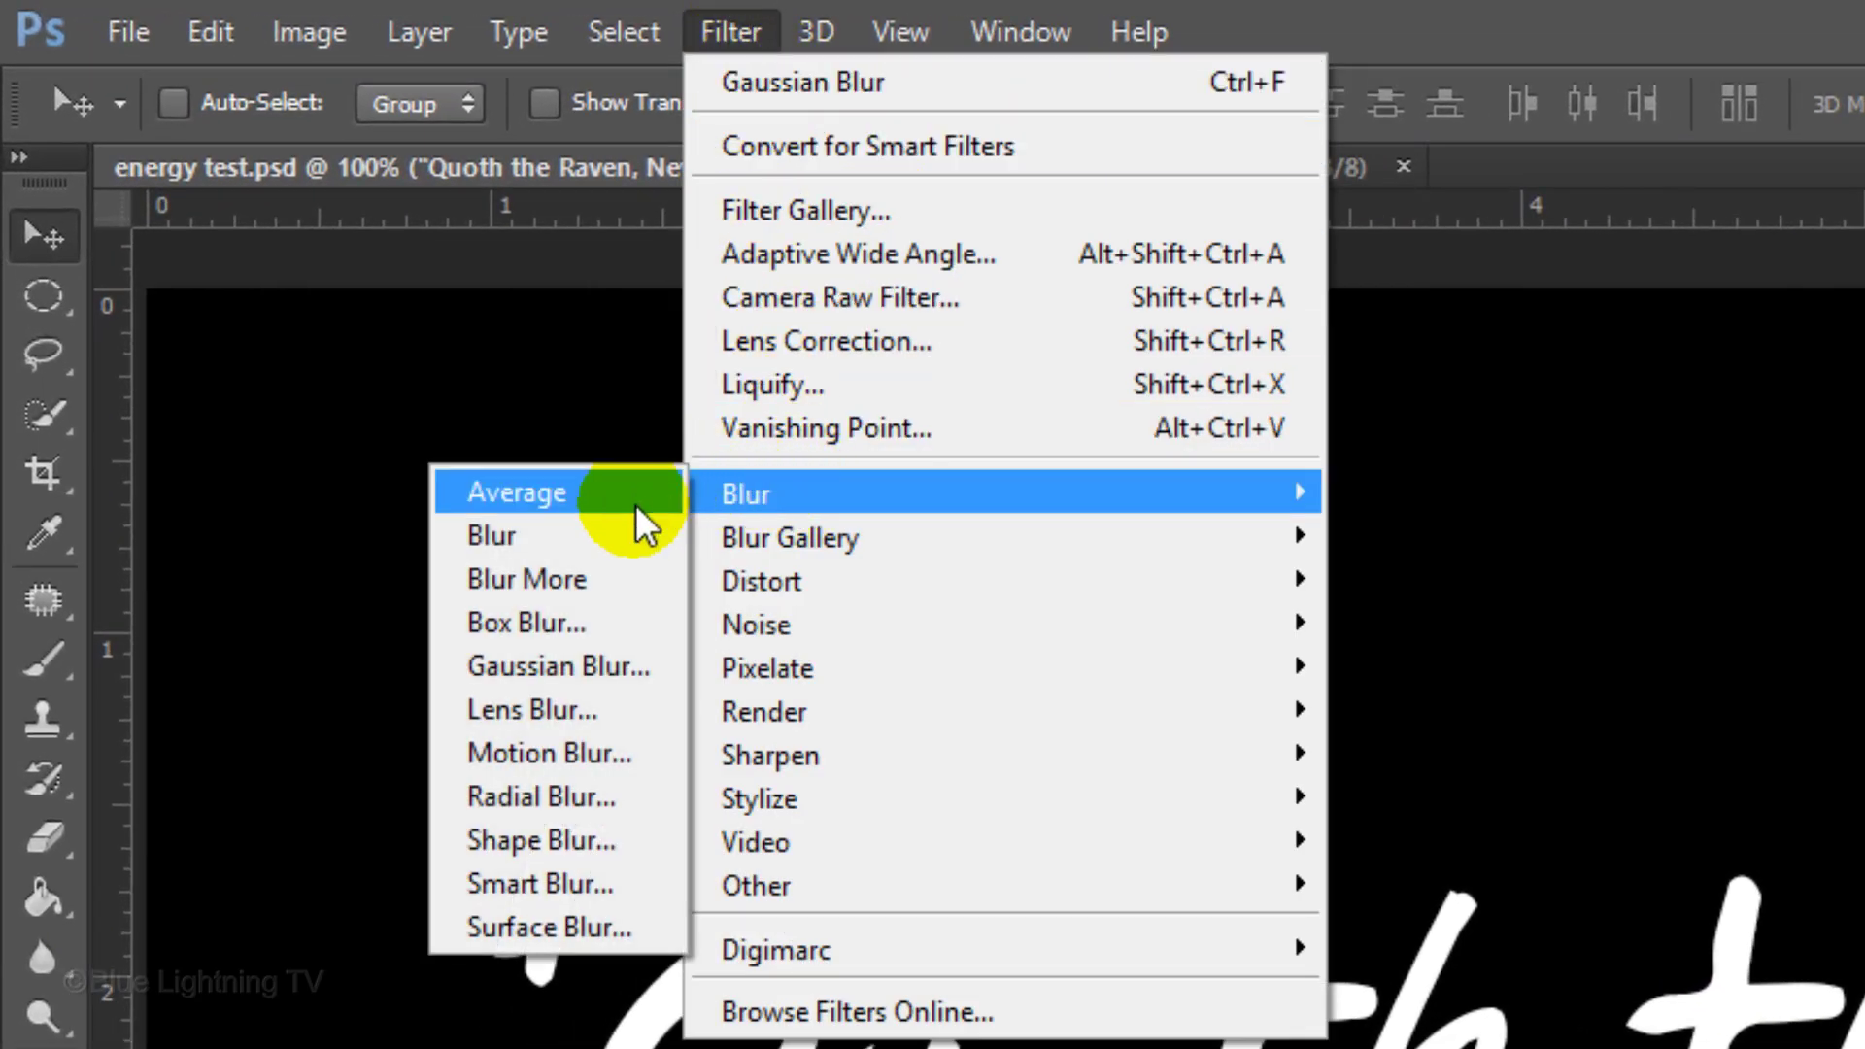
left_click(608, 656)
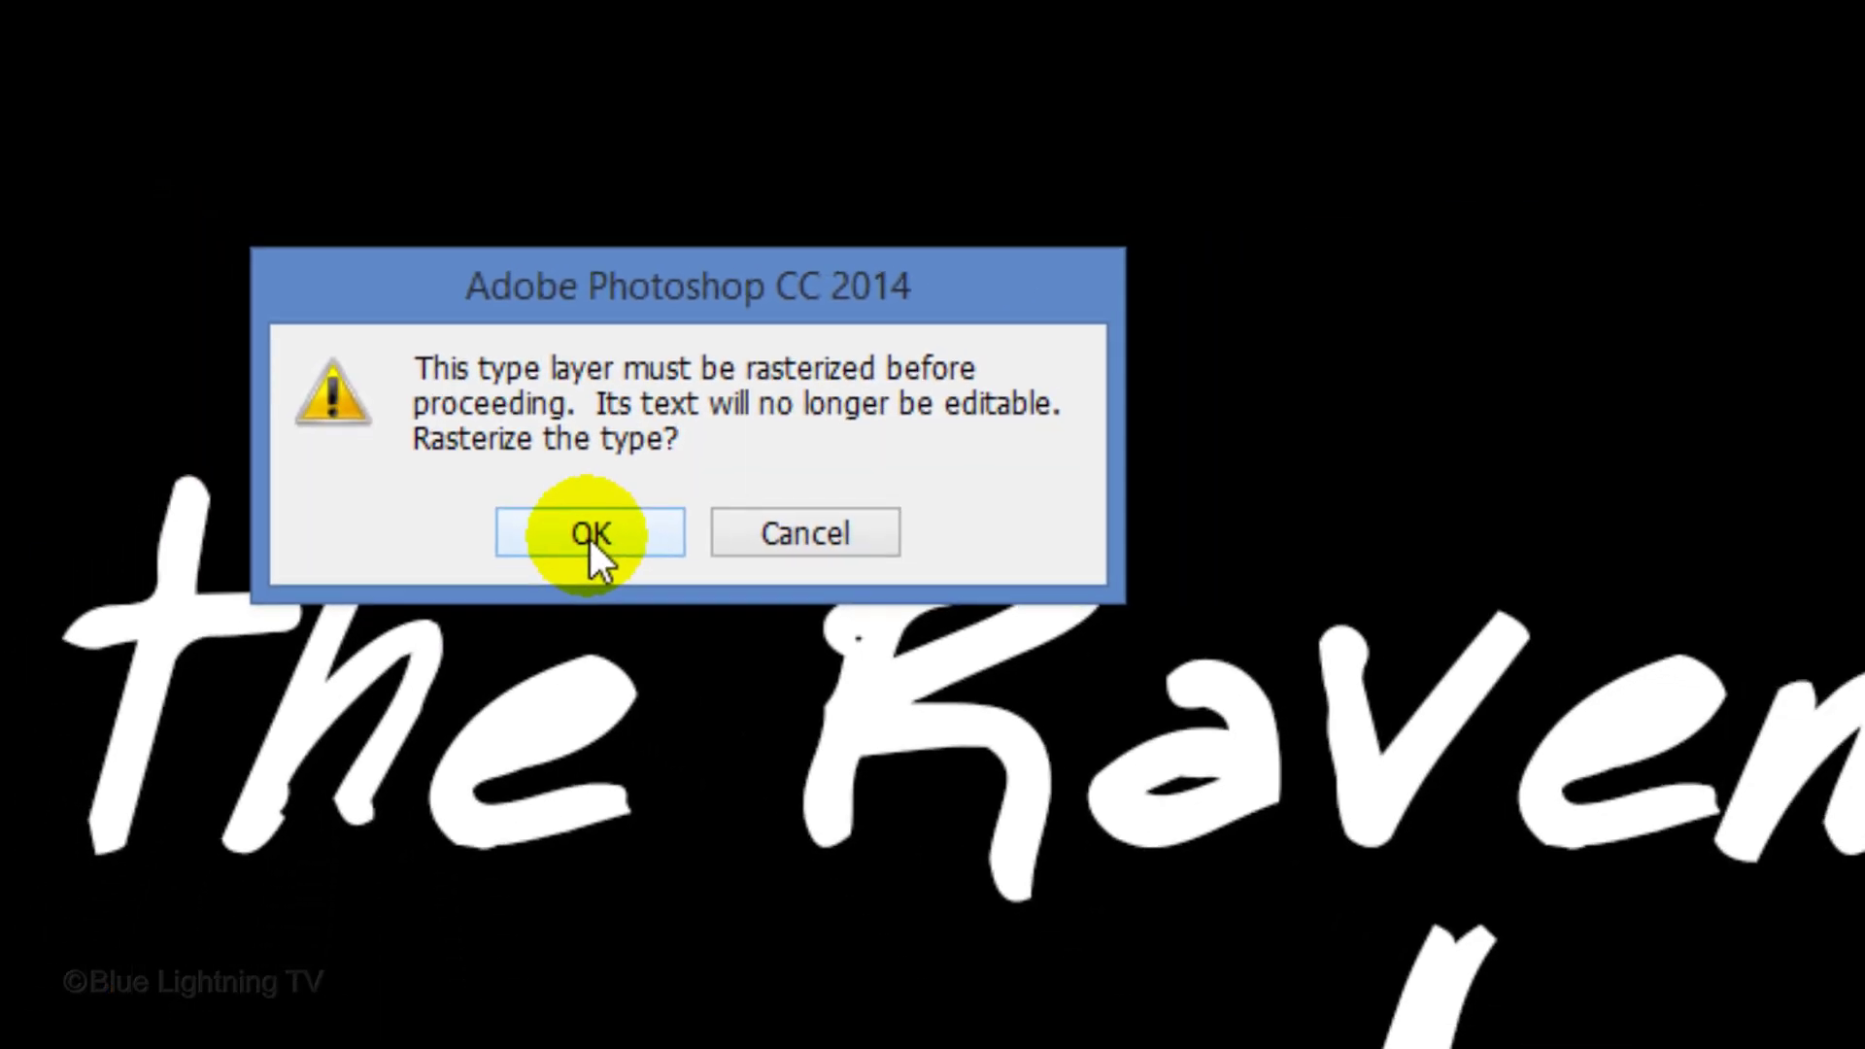
left_click(763, 714)
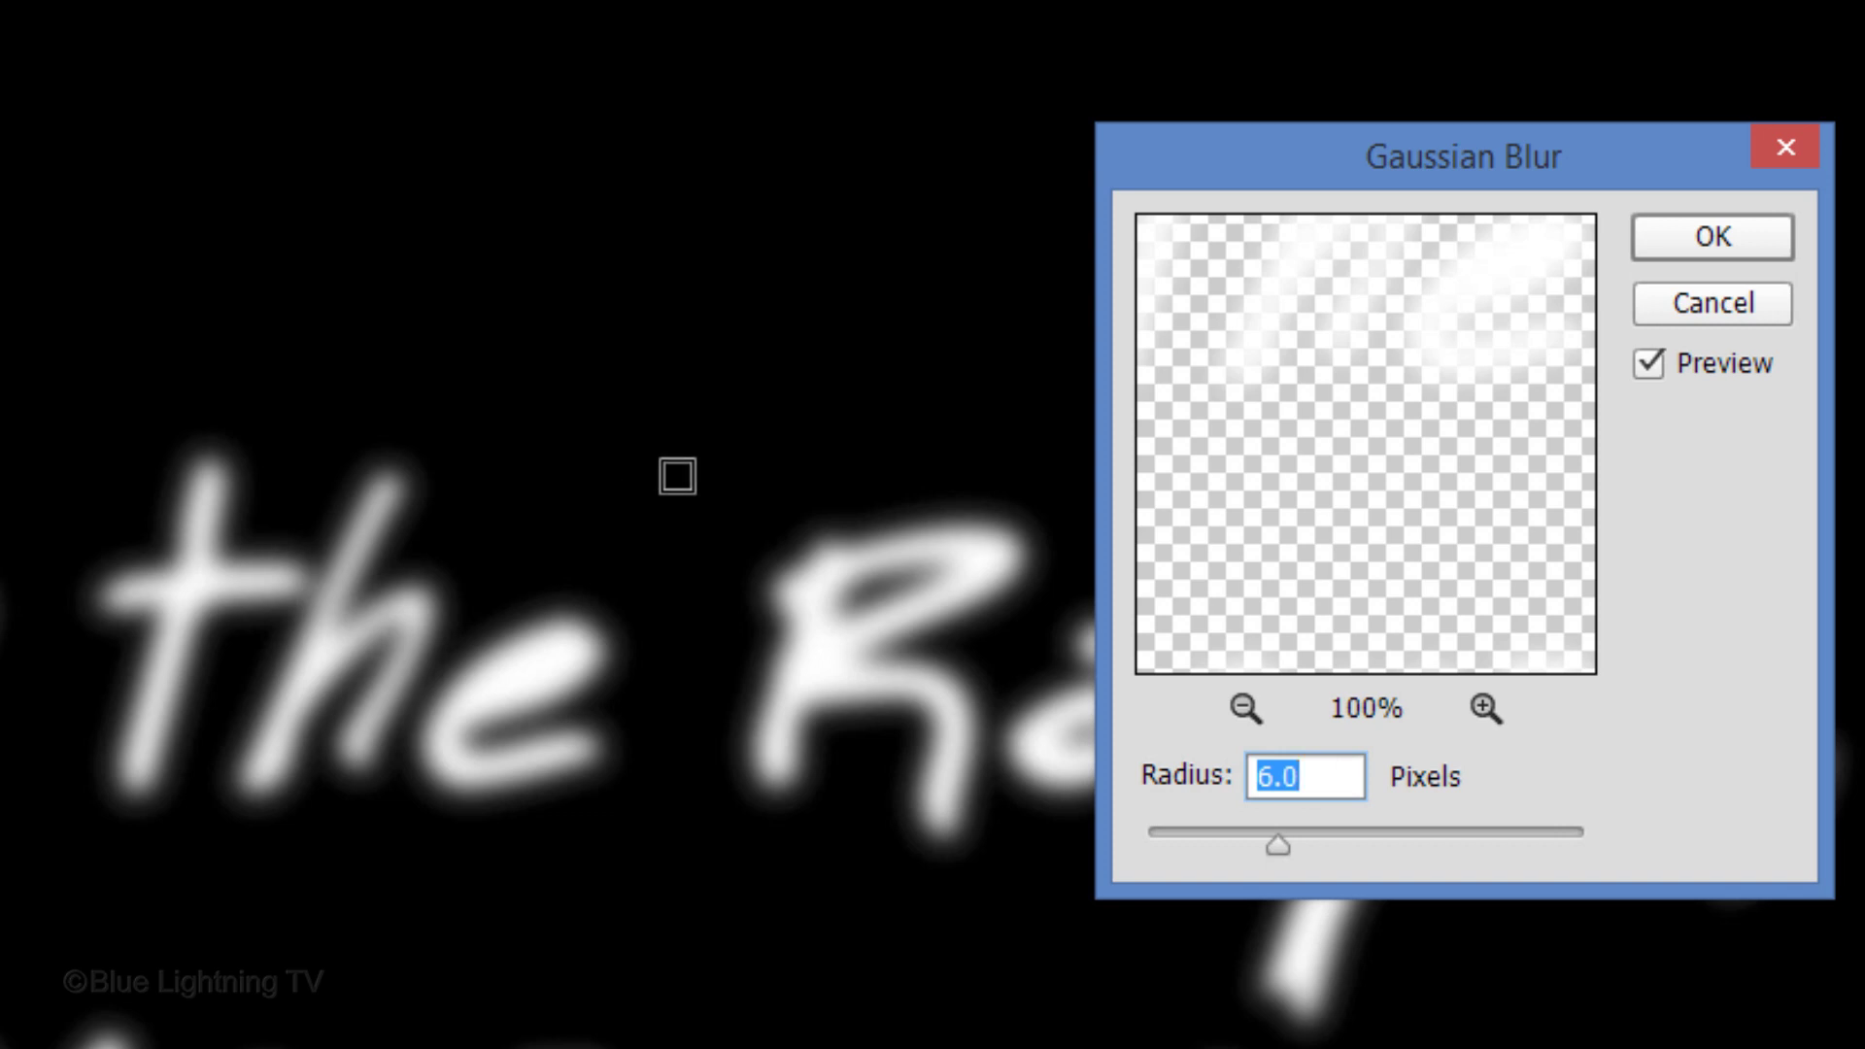
left_click(1710, 238)
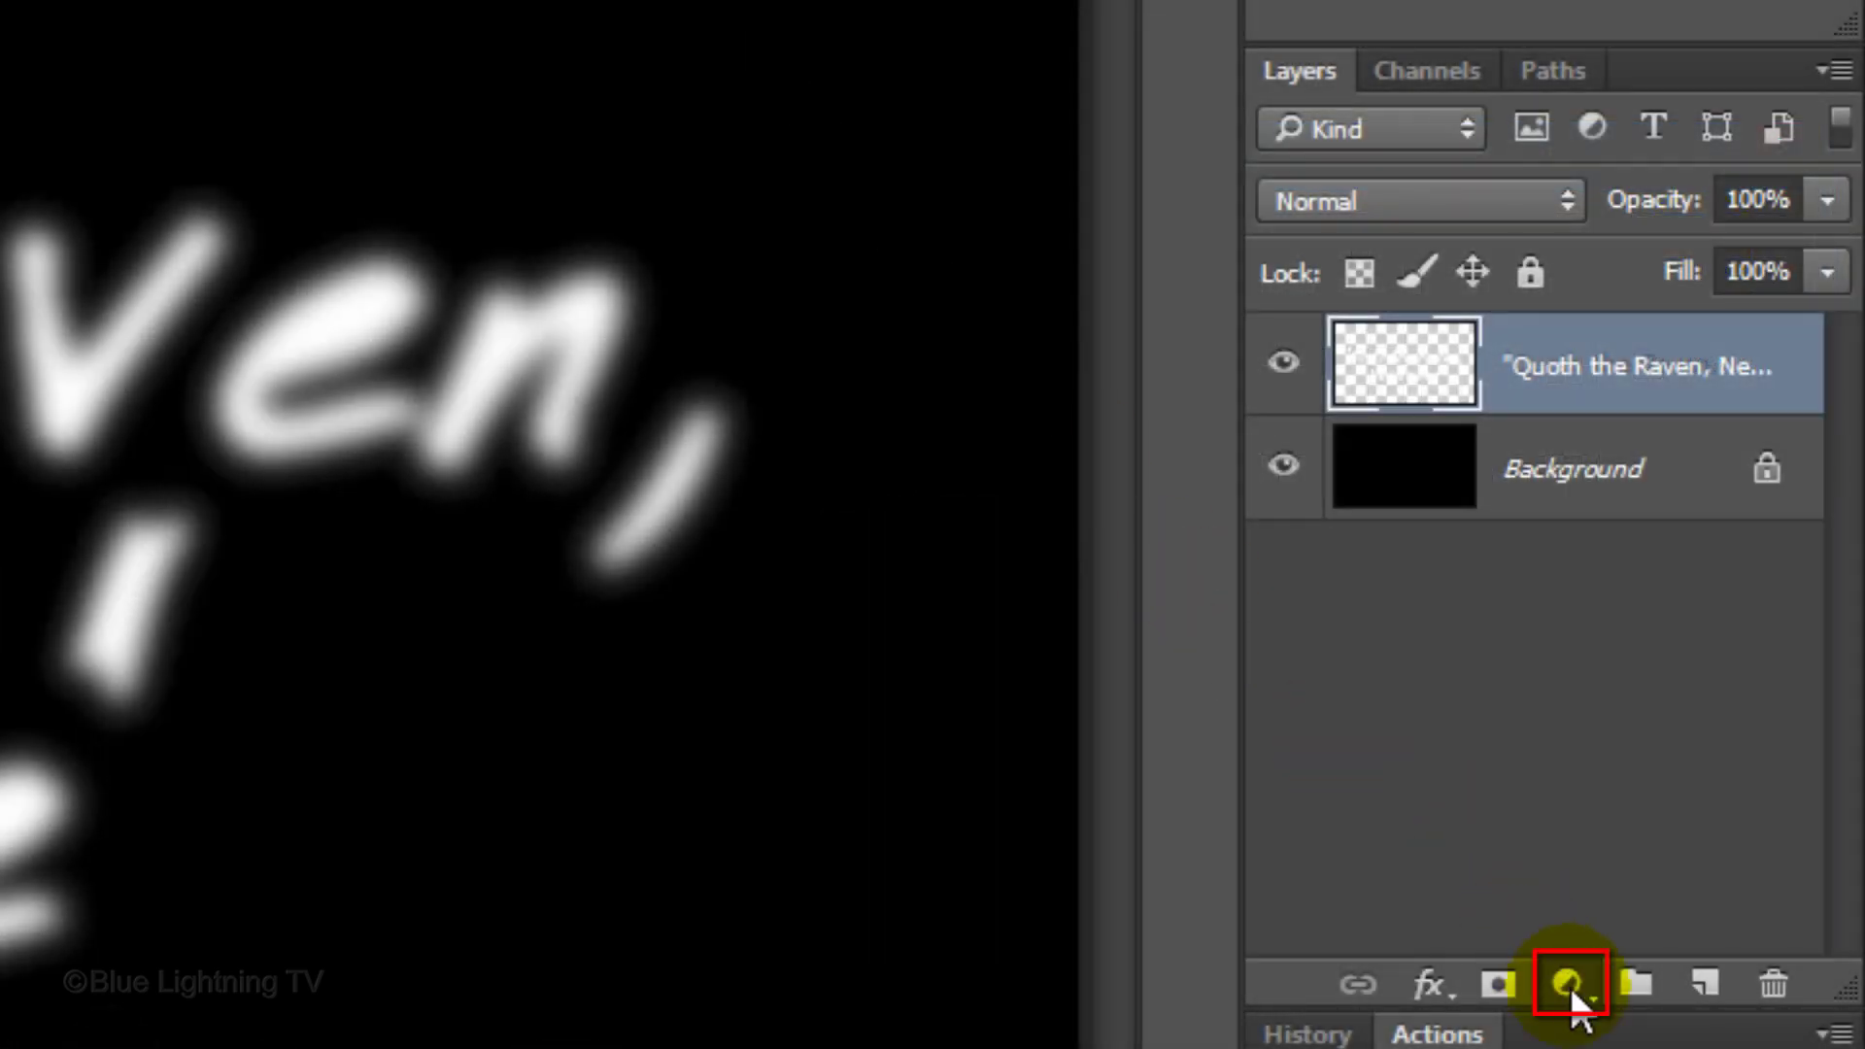
Add a Levels adjustment layer with black input 156 and midtone 0.64
left_click(1570, 987)
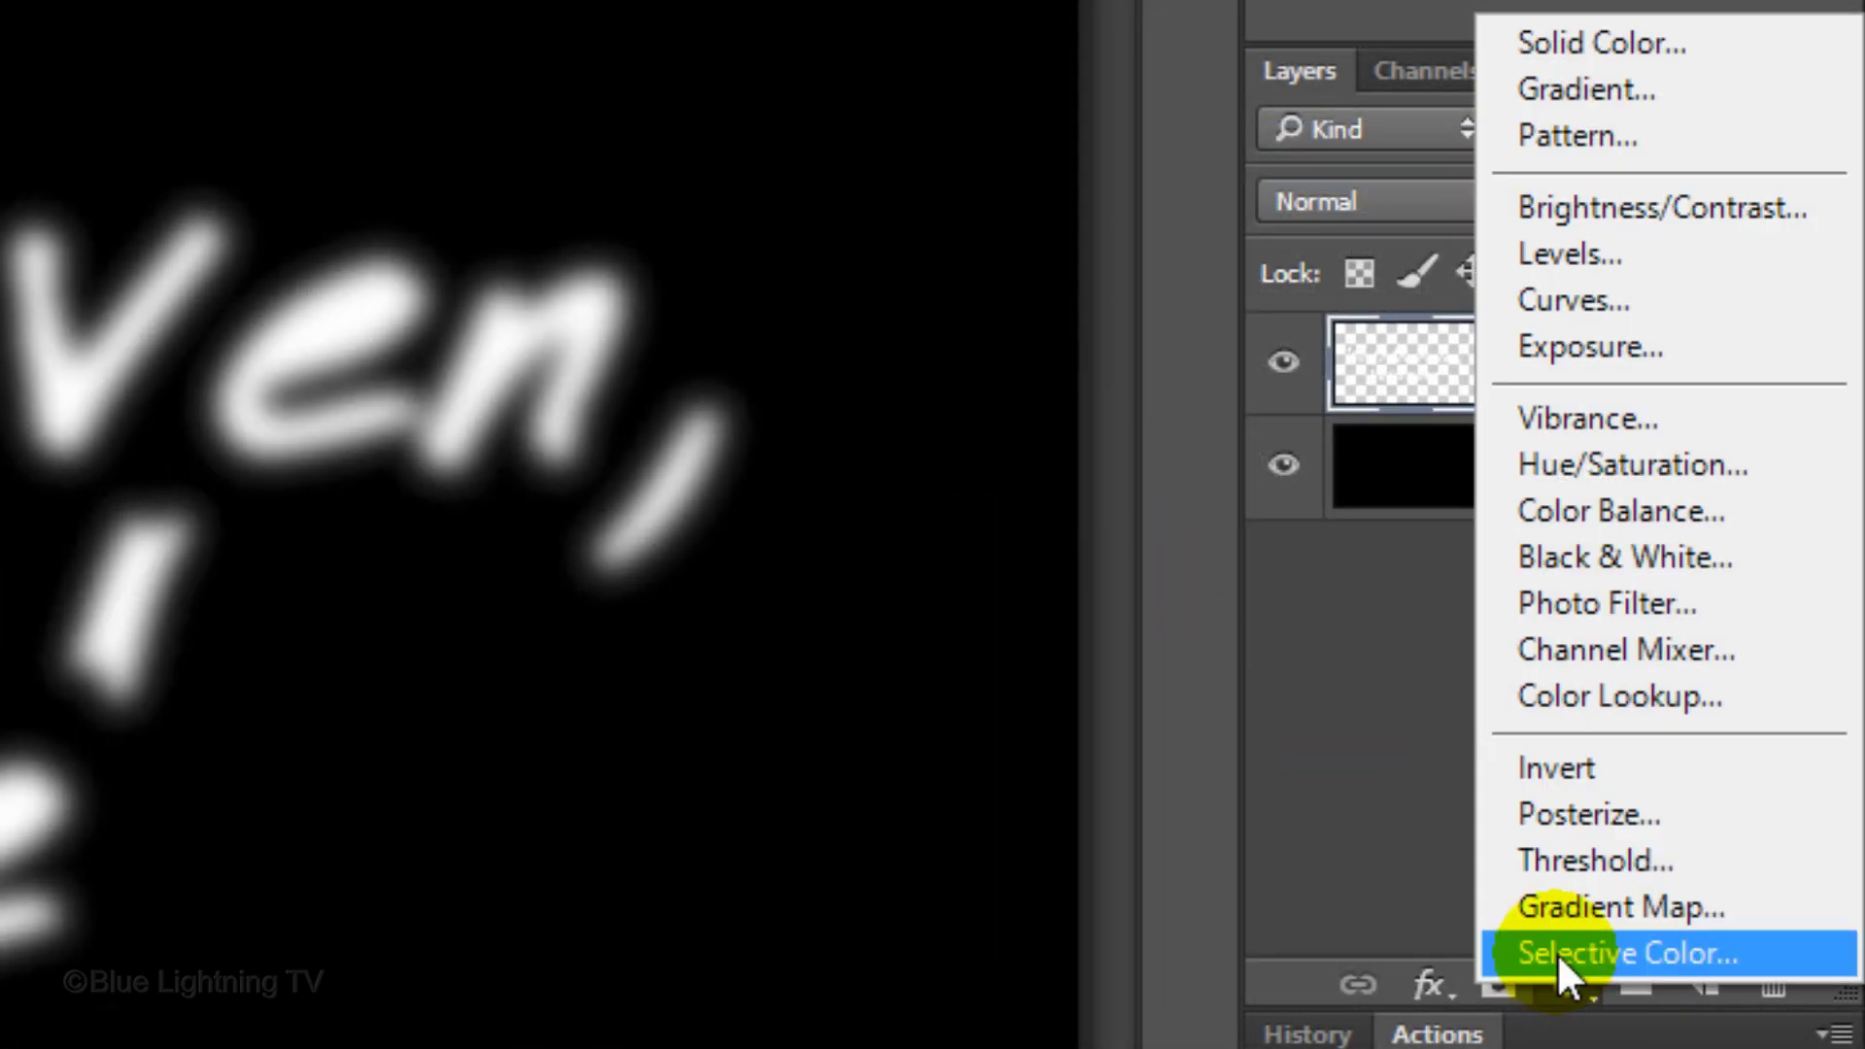
left_click(1606, 255)
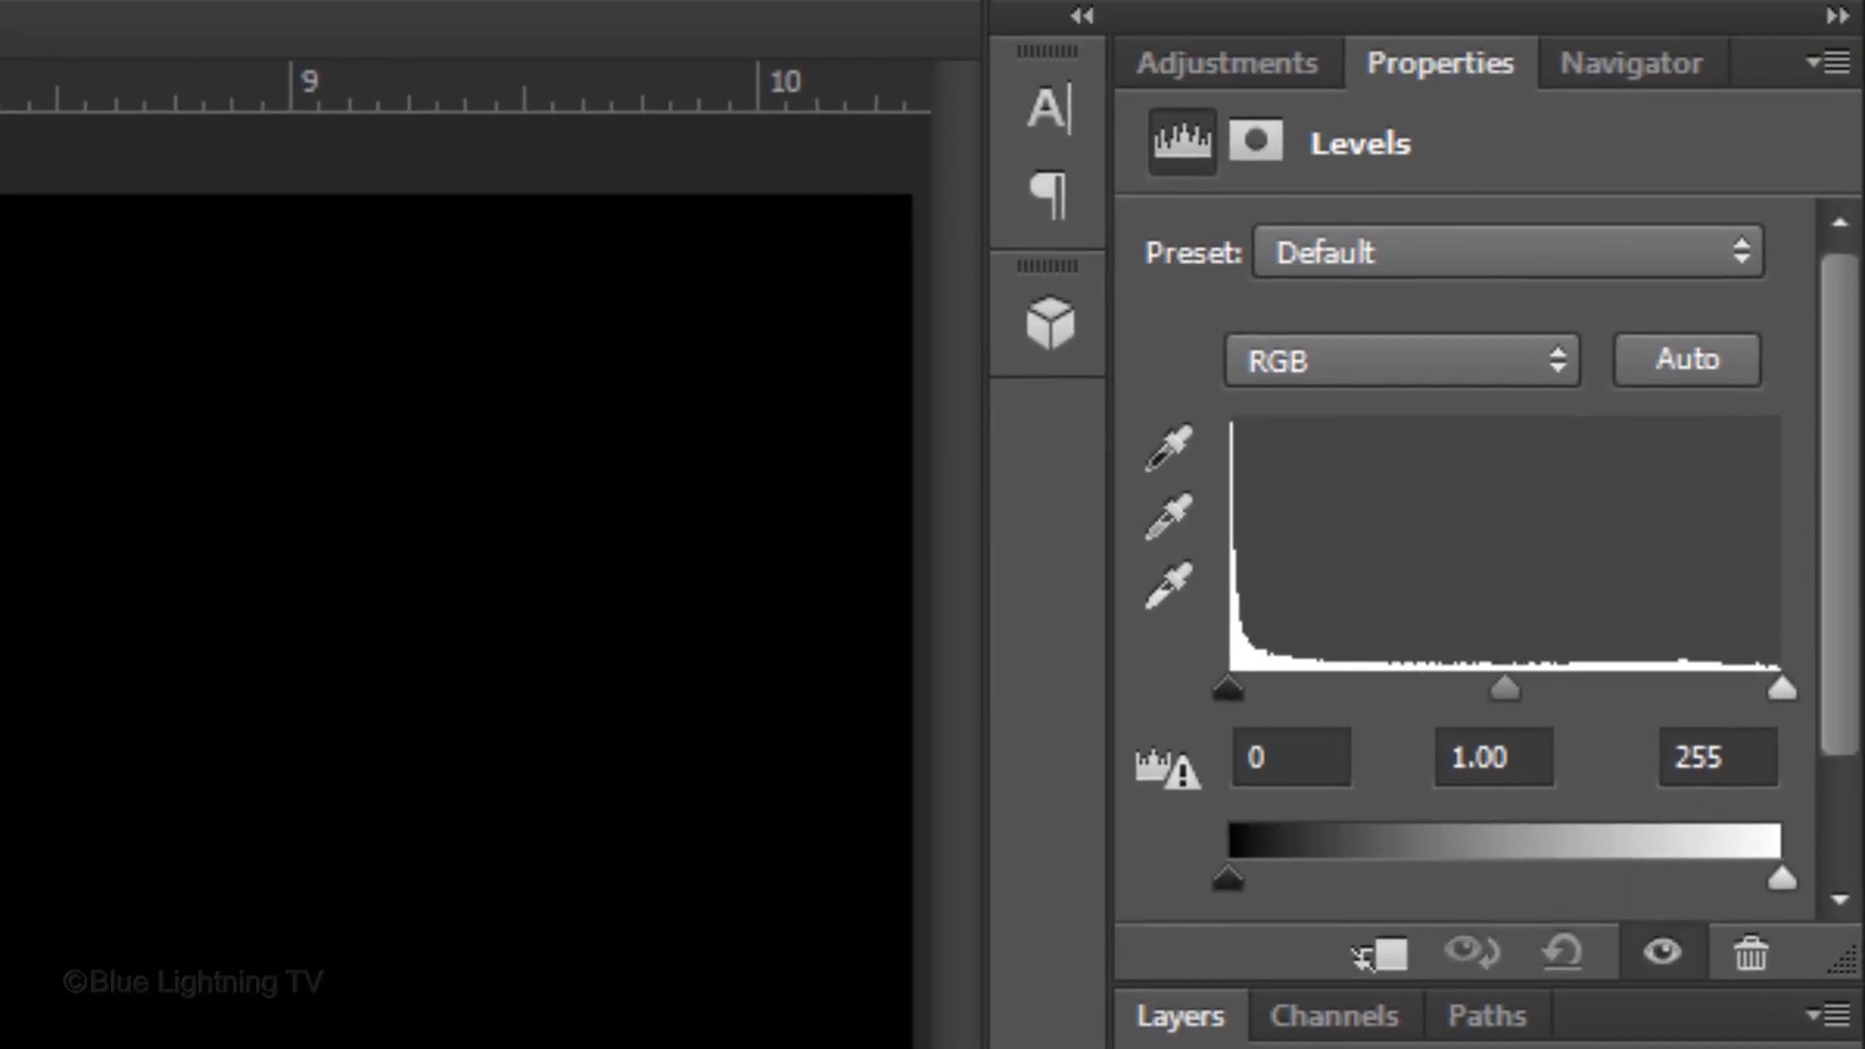
left_click(1282, 763)
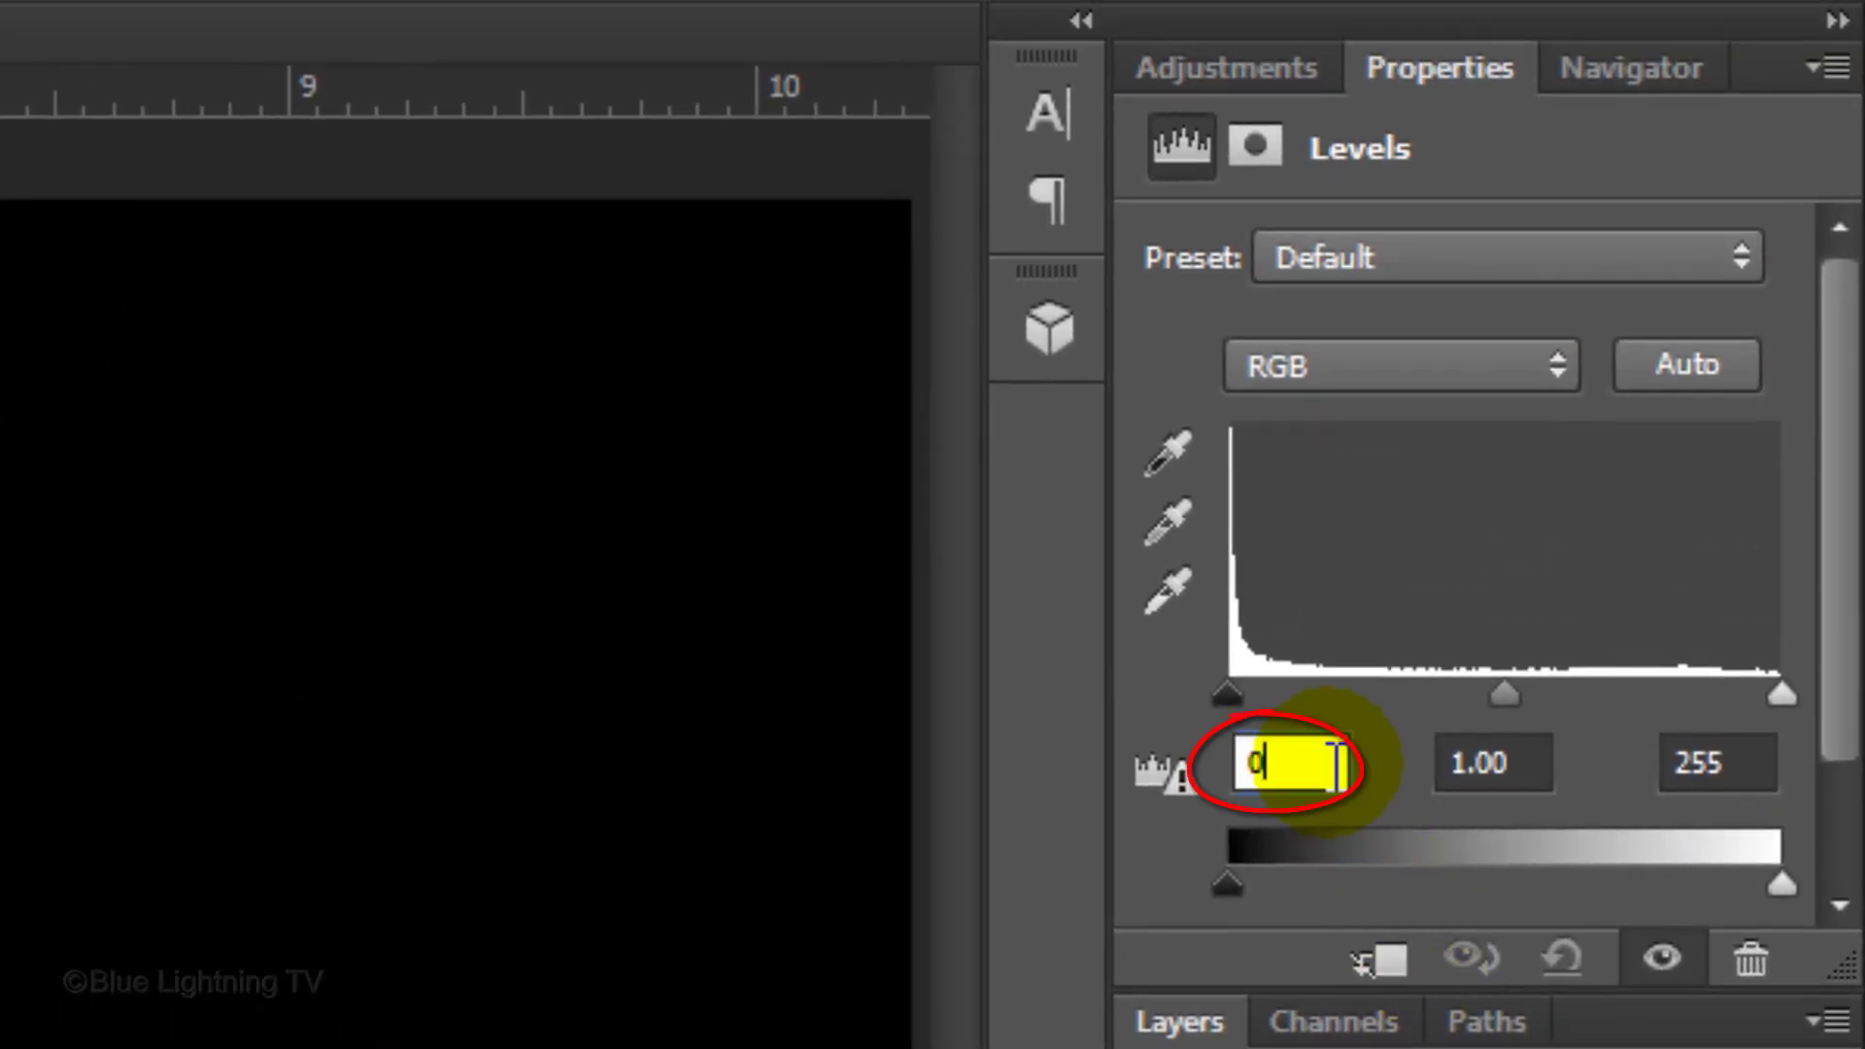
type("156")
left_click(1533, 763)
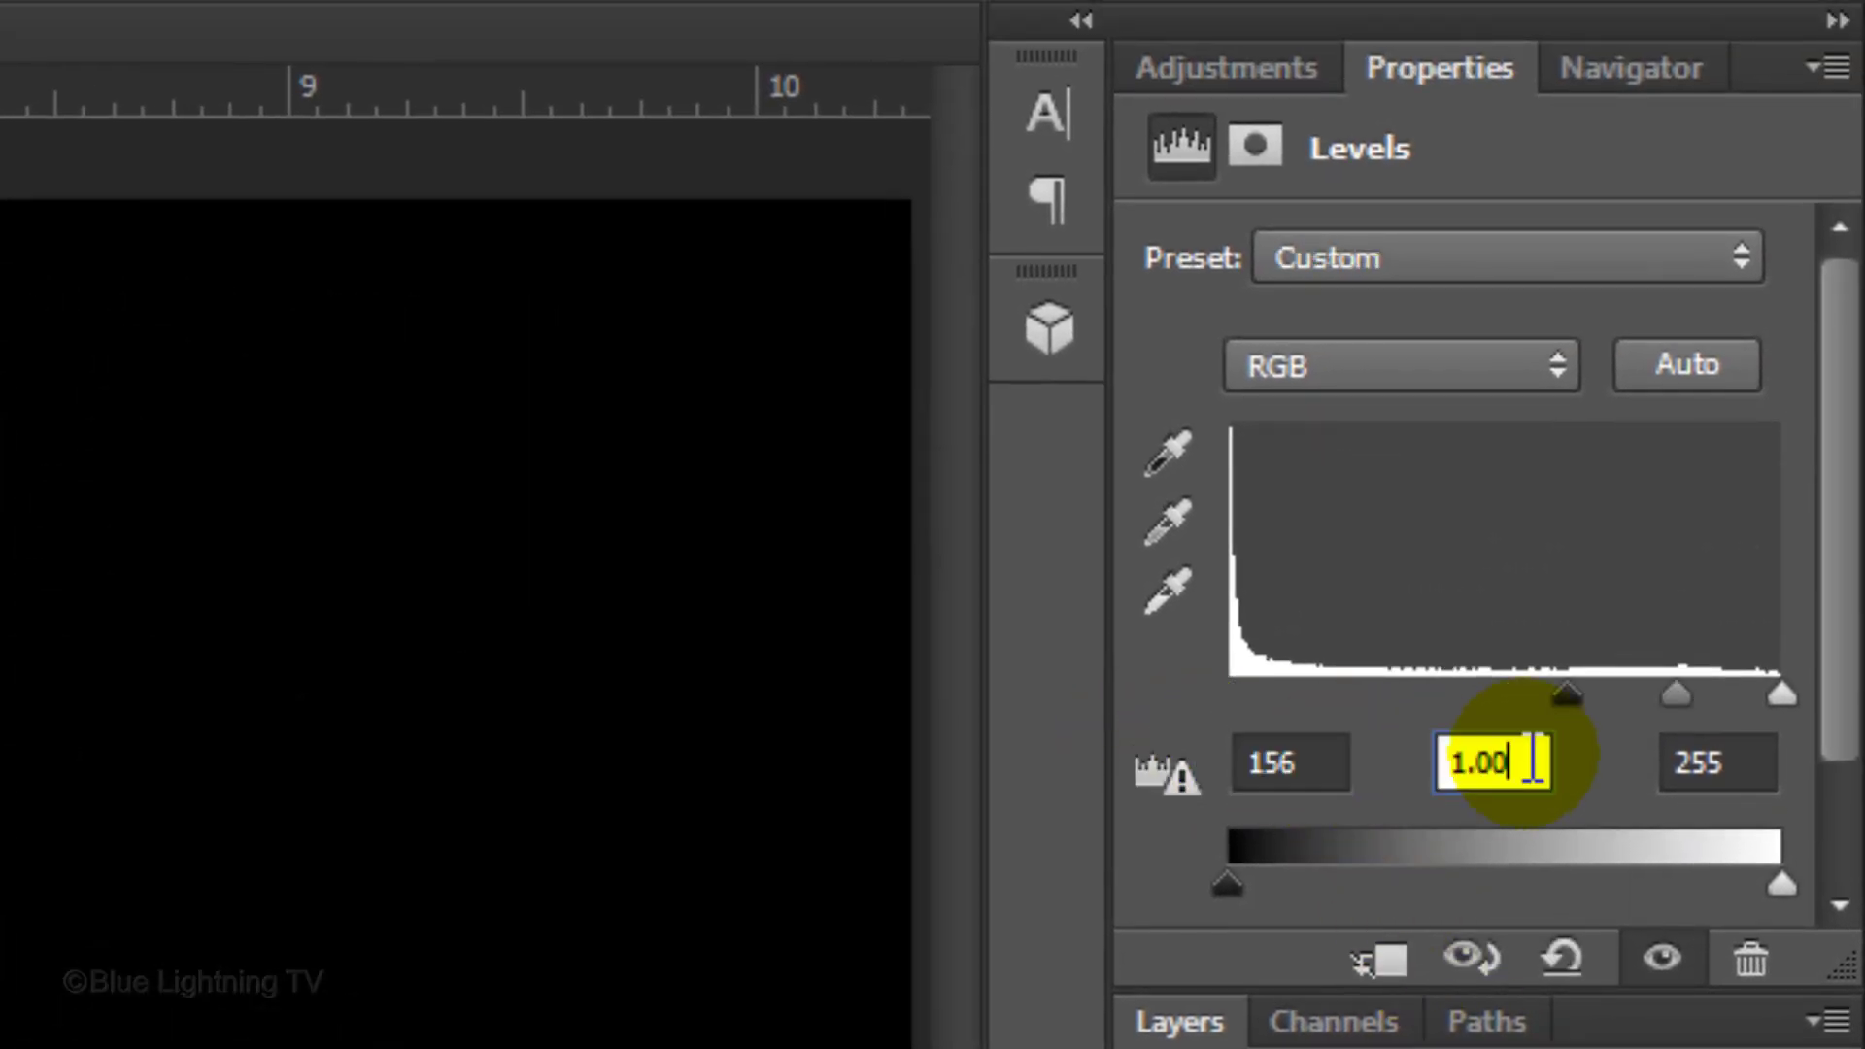
key("BackSpace")
key("BackSpace")
key("BackSpace")
key("BackSpace")
type(".64")
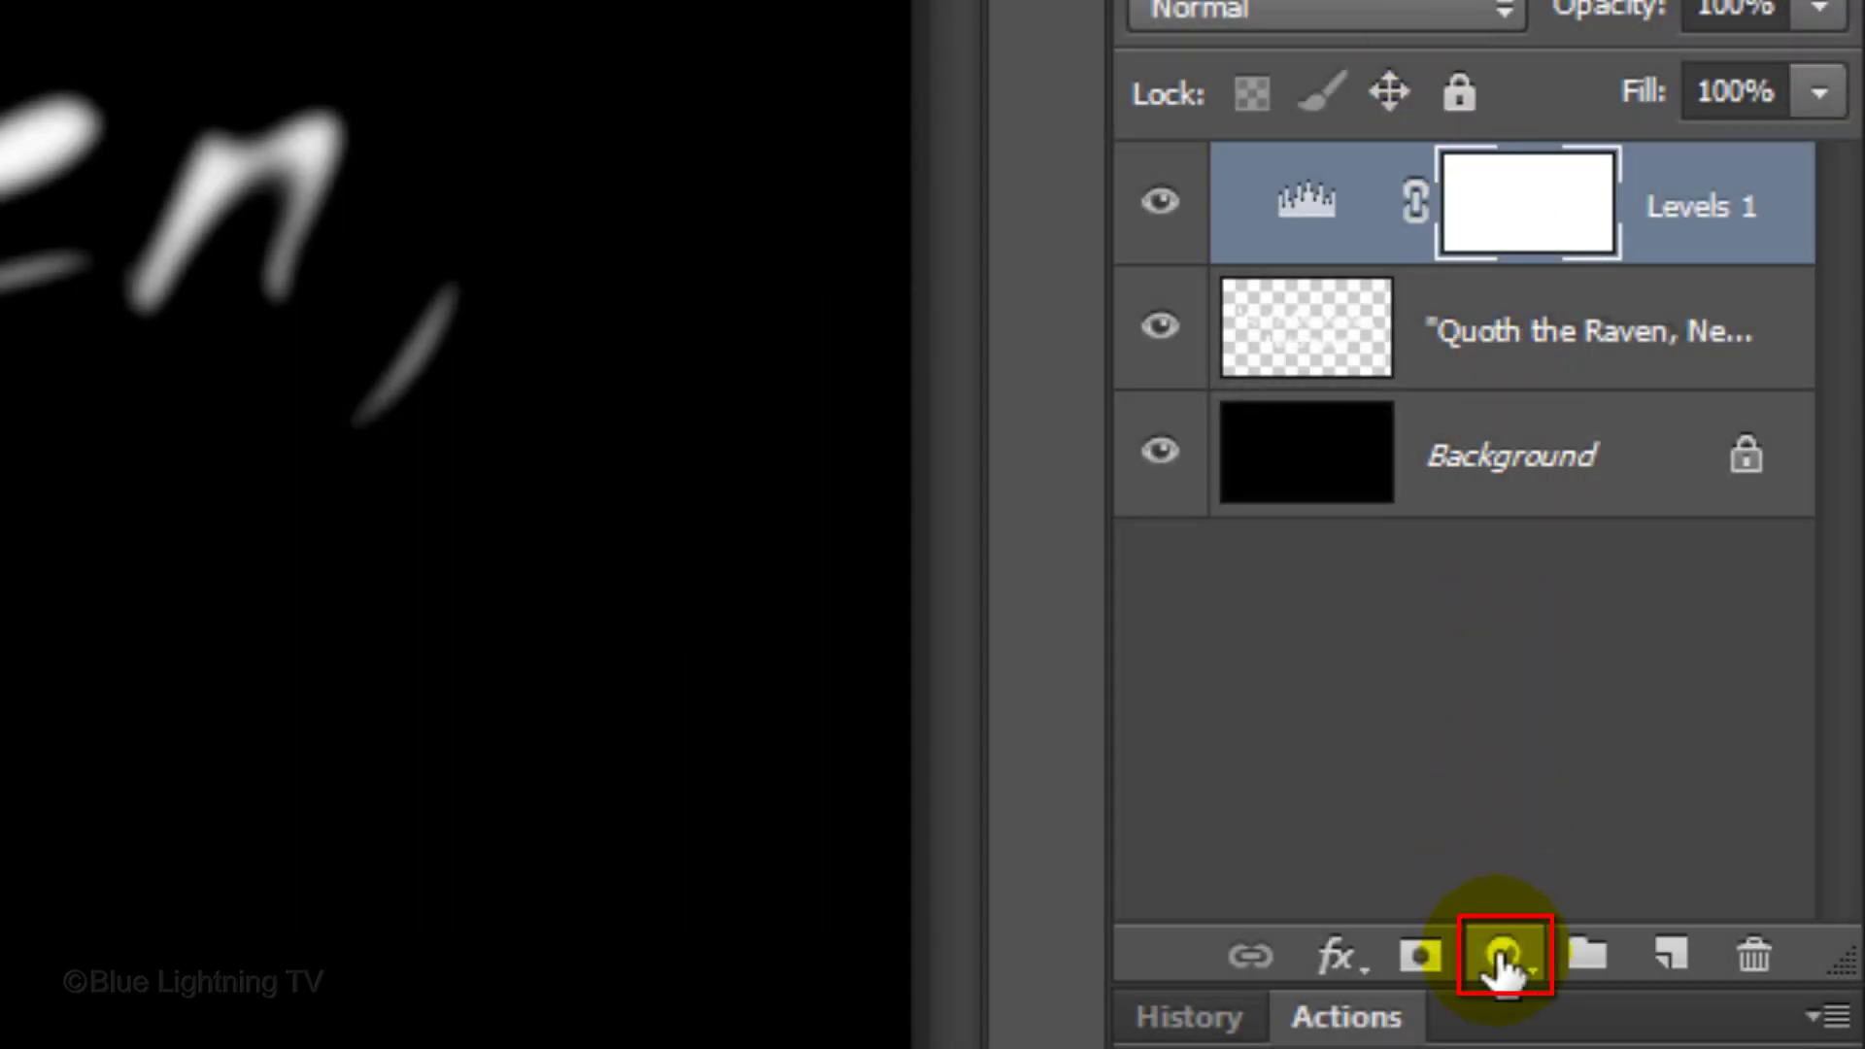
Add a Color Balance adjustment layer with shadows set to 41 / 0 / -65
left_click(1503, 962)
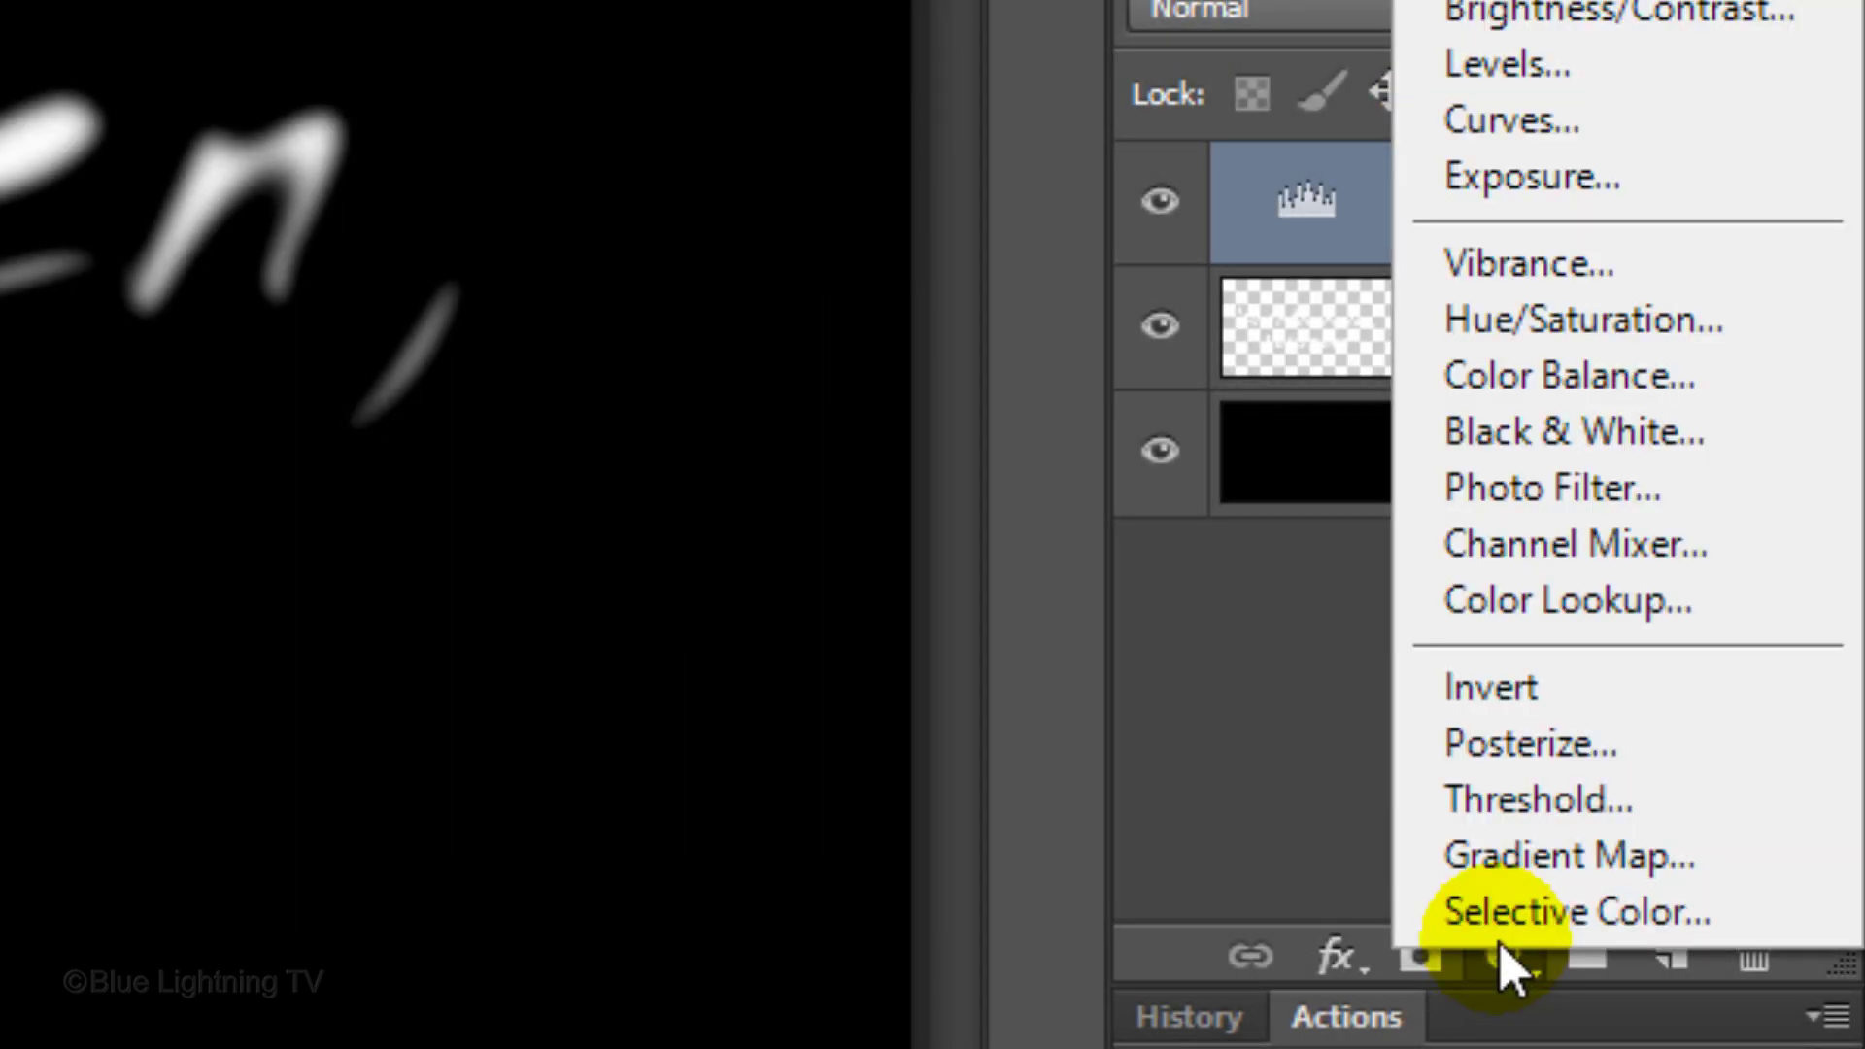
left_click(1556, 376)
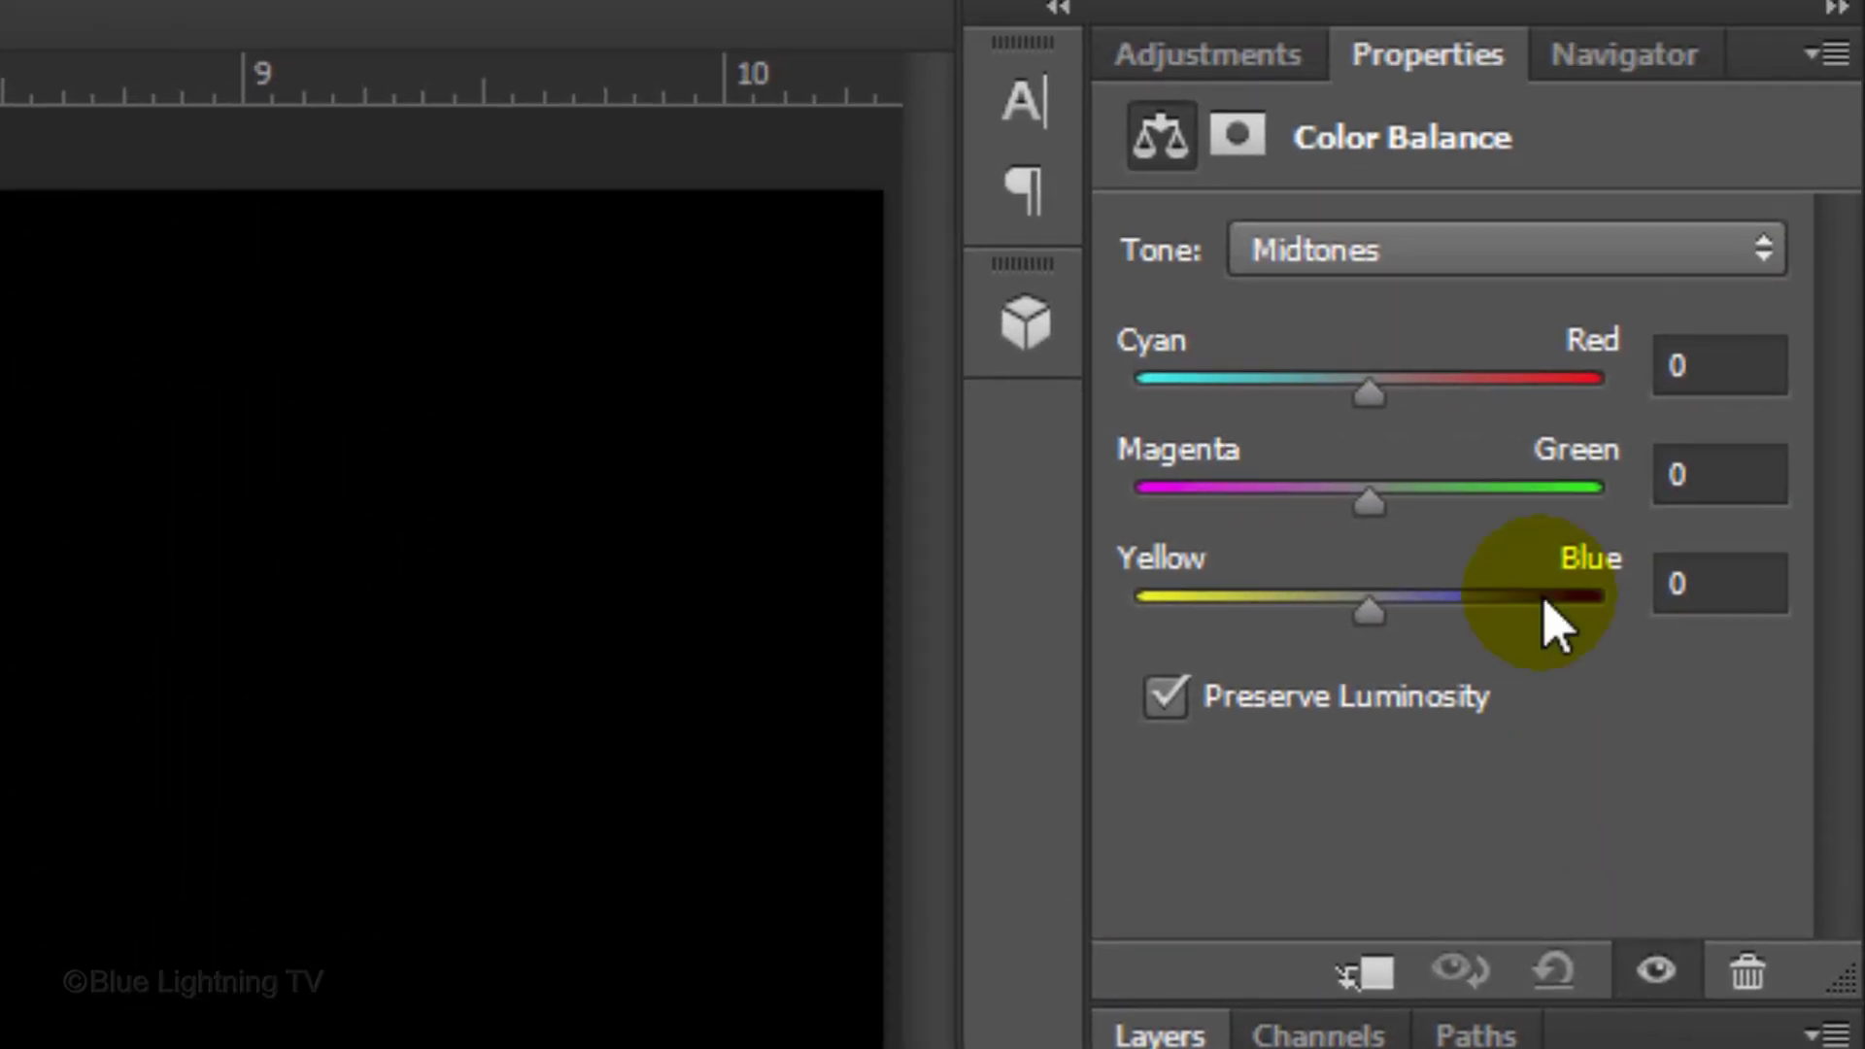
left_click(1528, 255)
left_click(1505, 303)
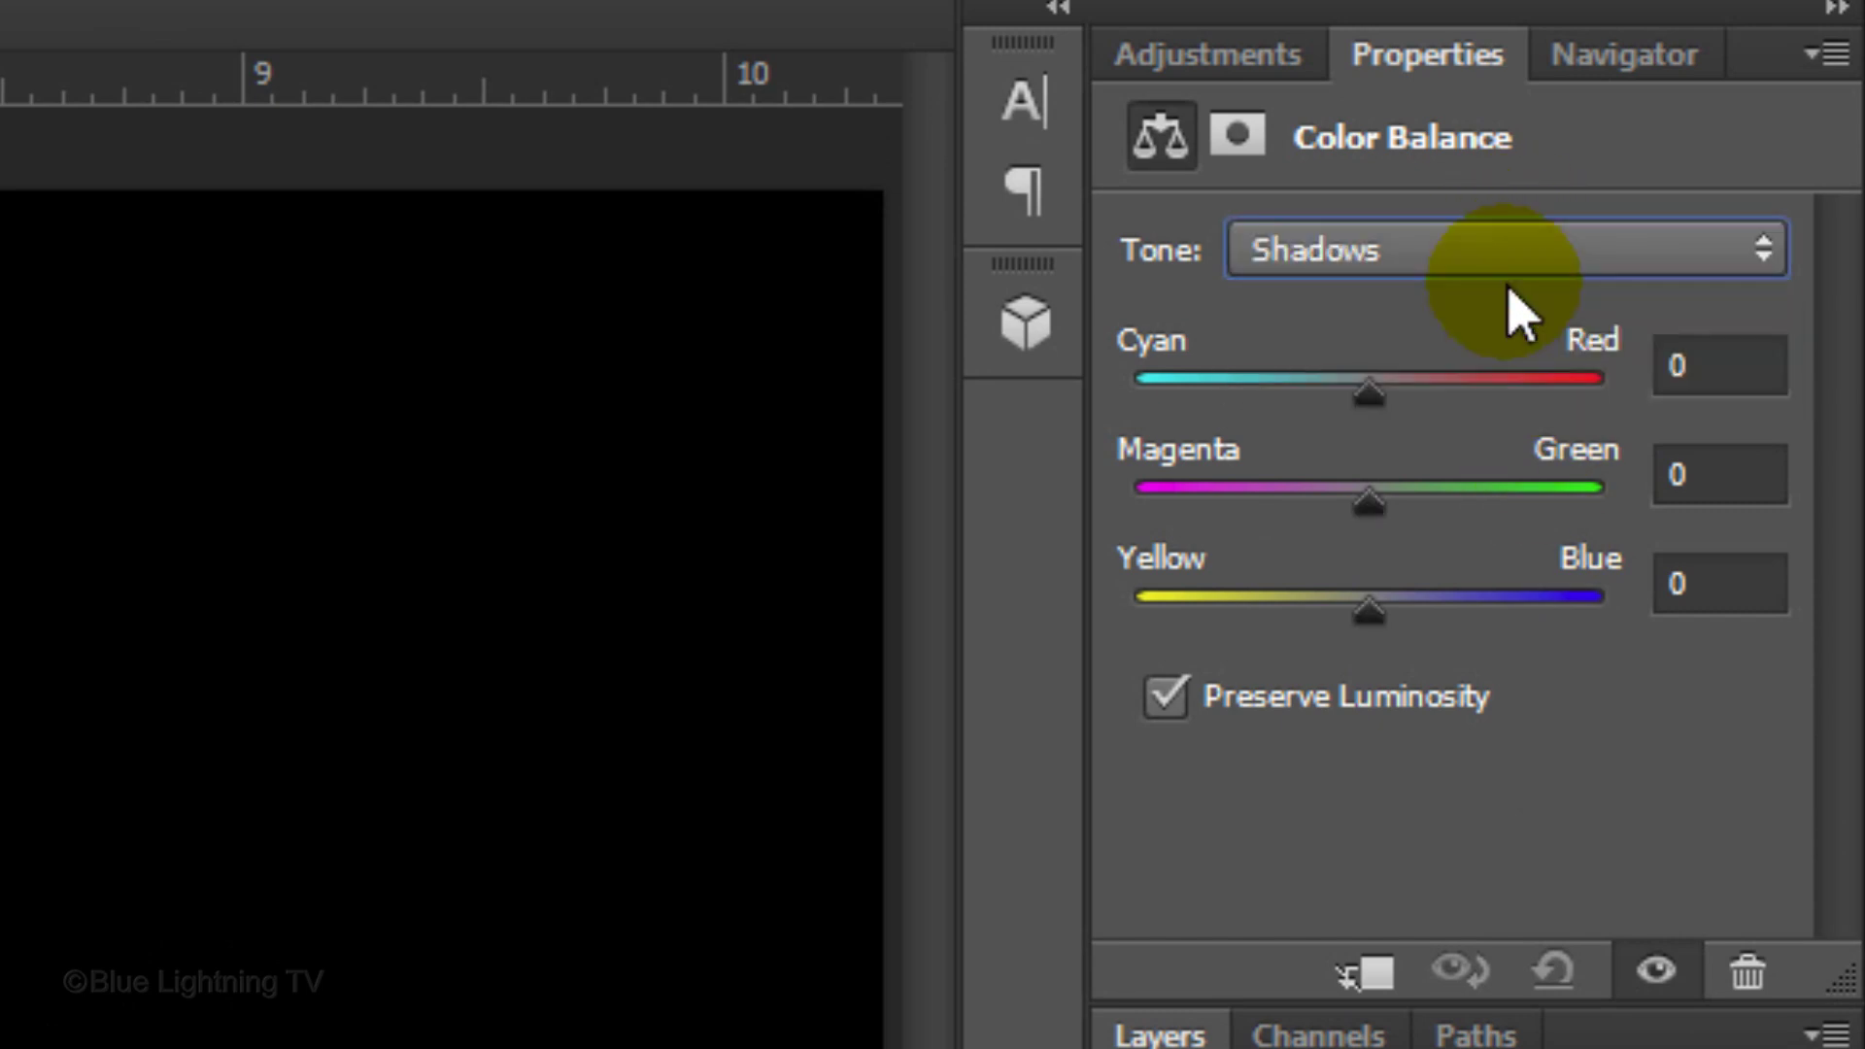
left_click(1724, 365)
type("41")
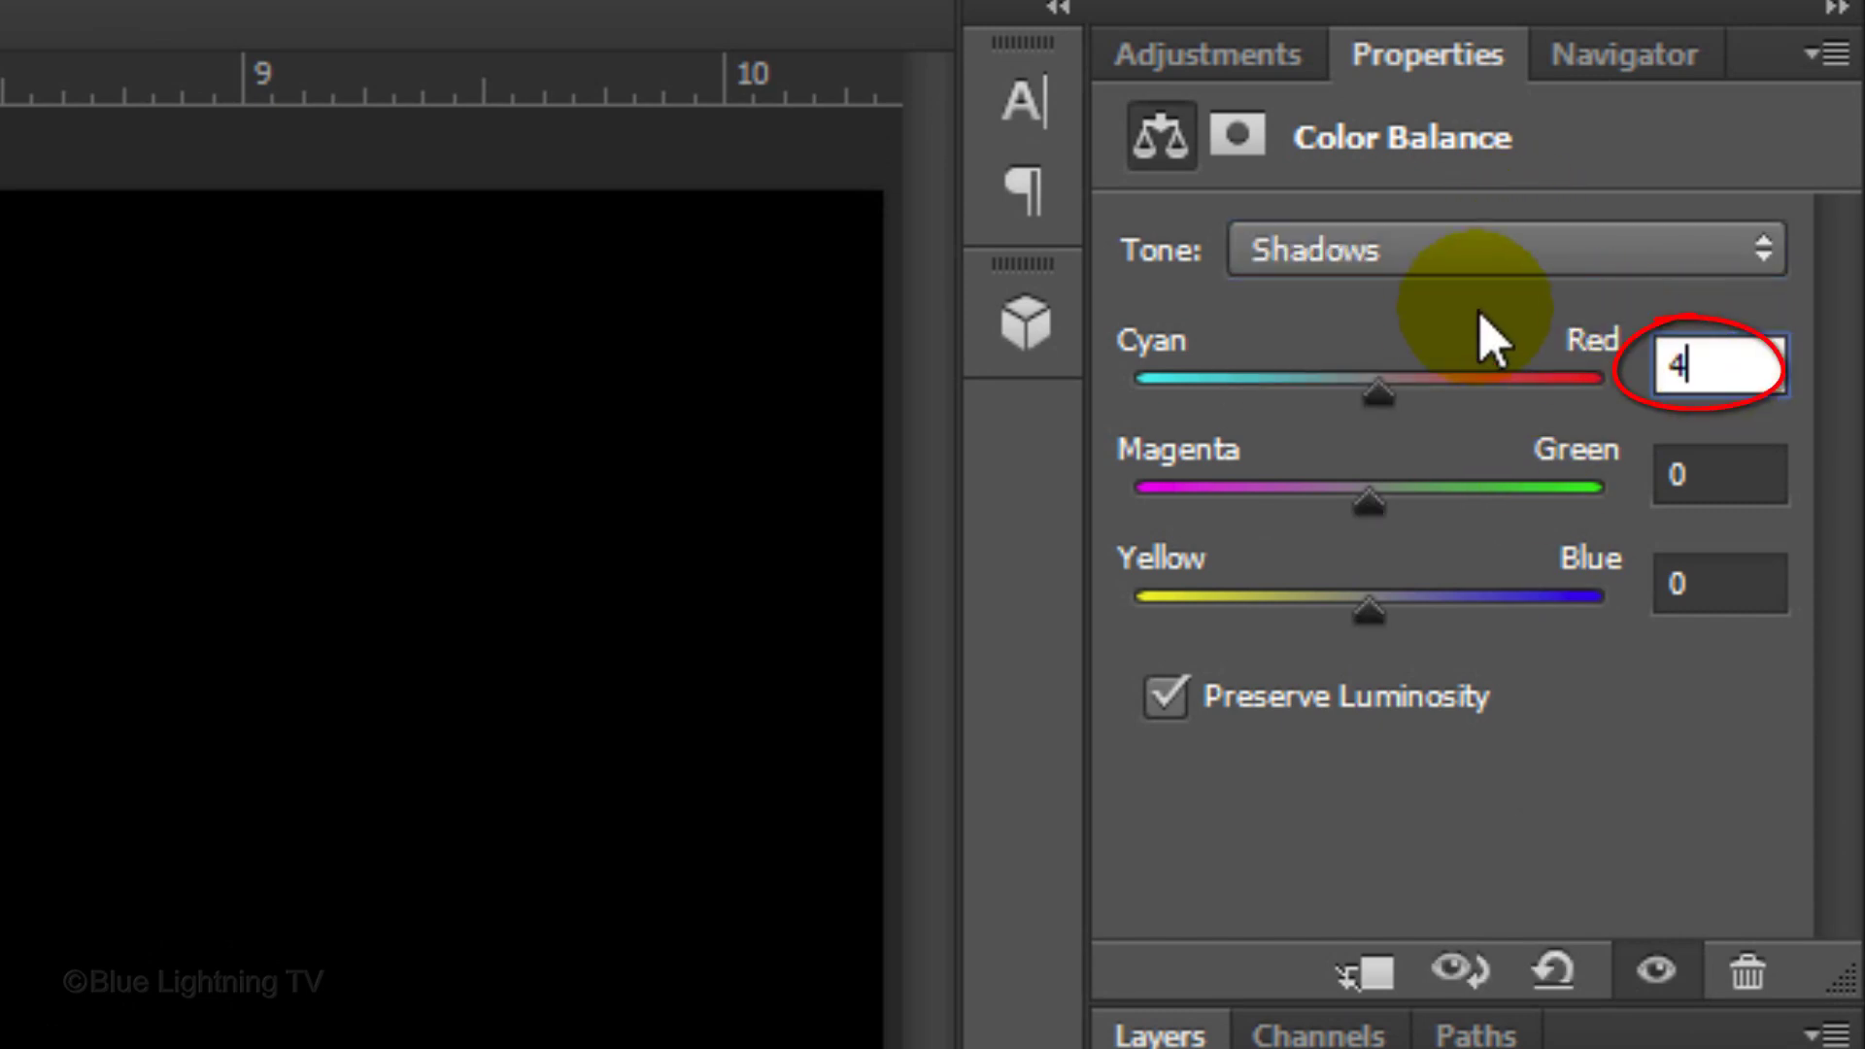
left_click(1732, 587)
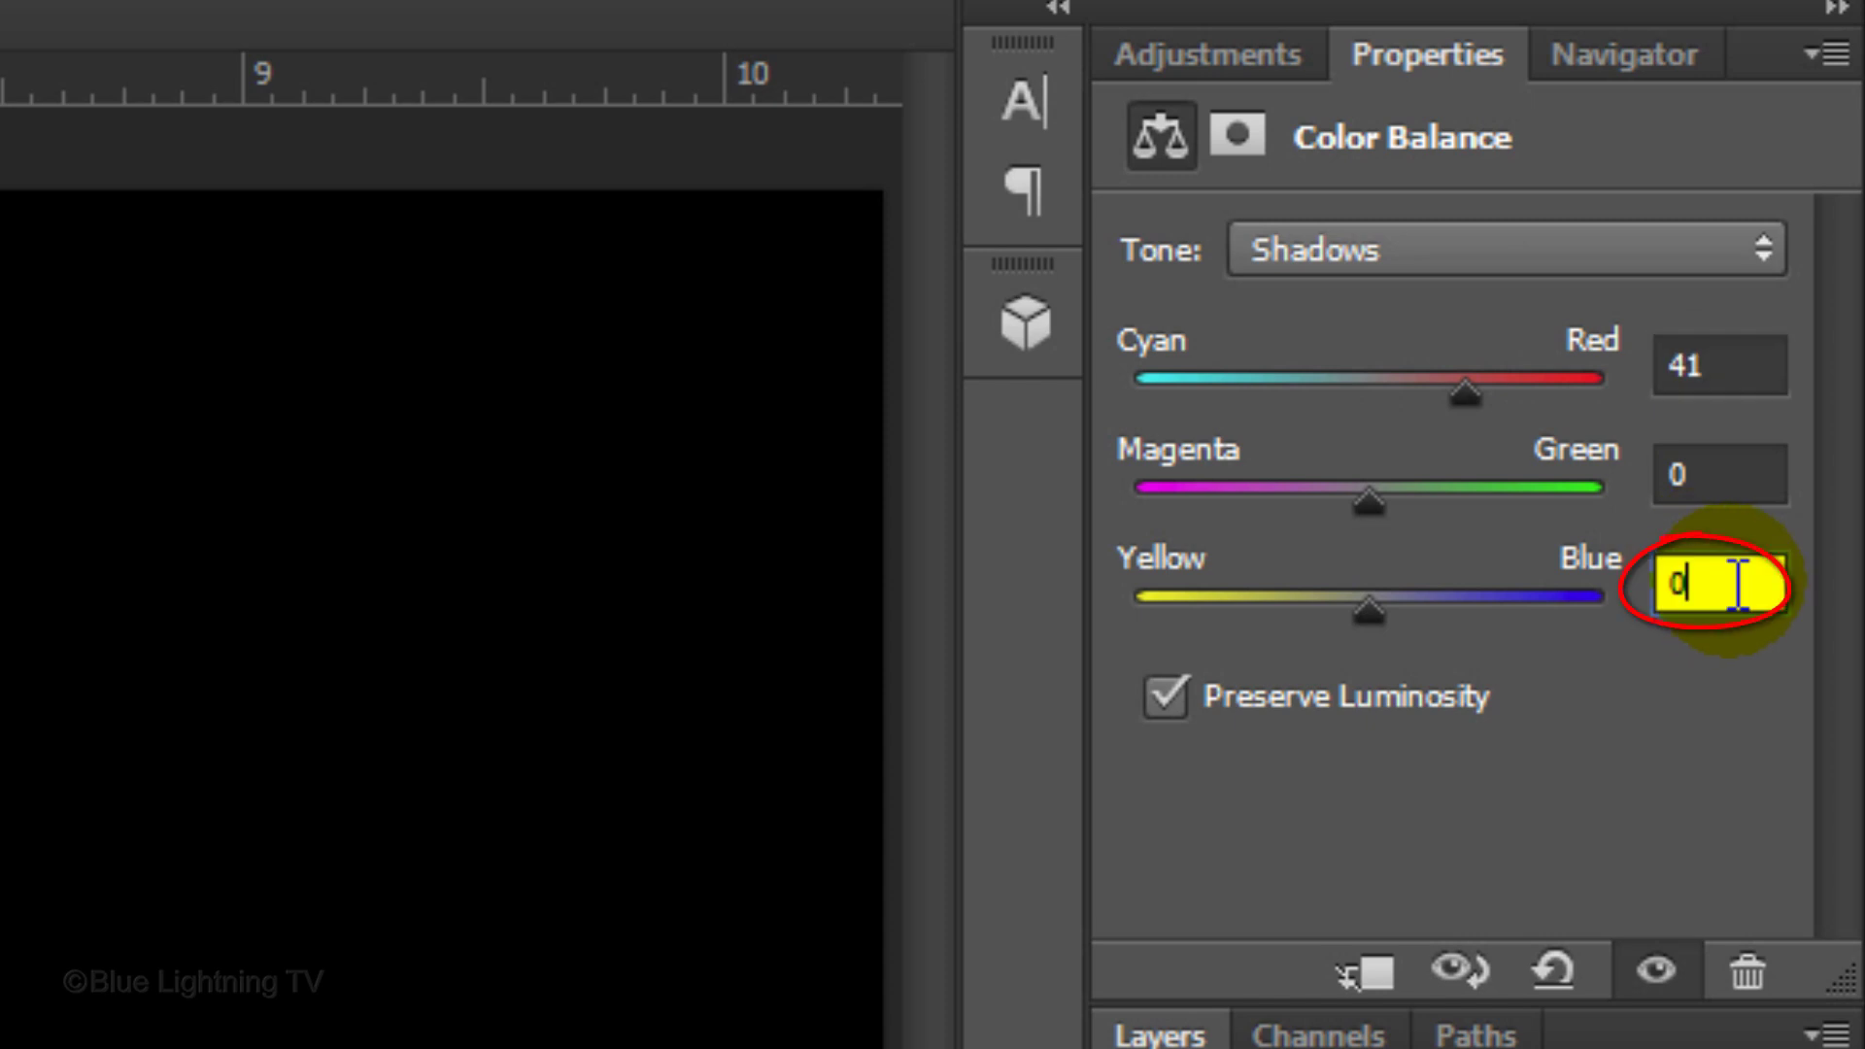
type("-65")
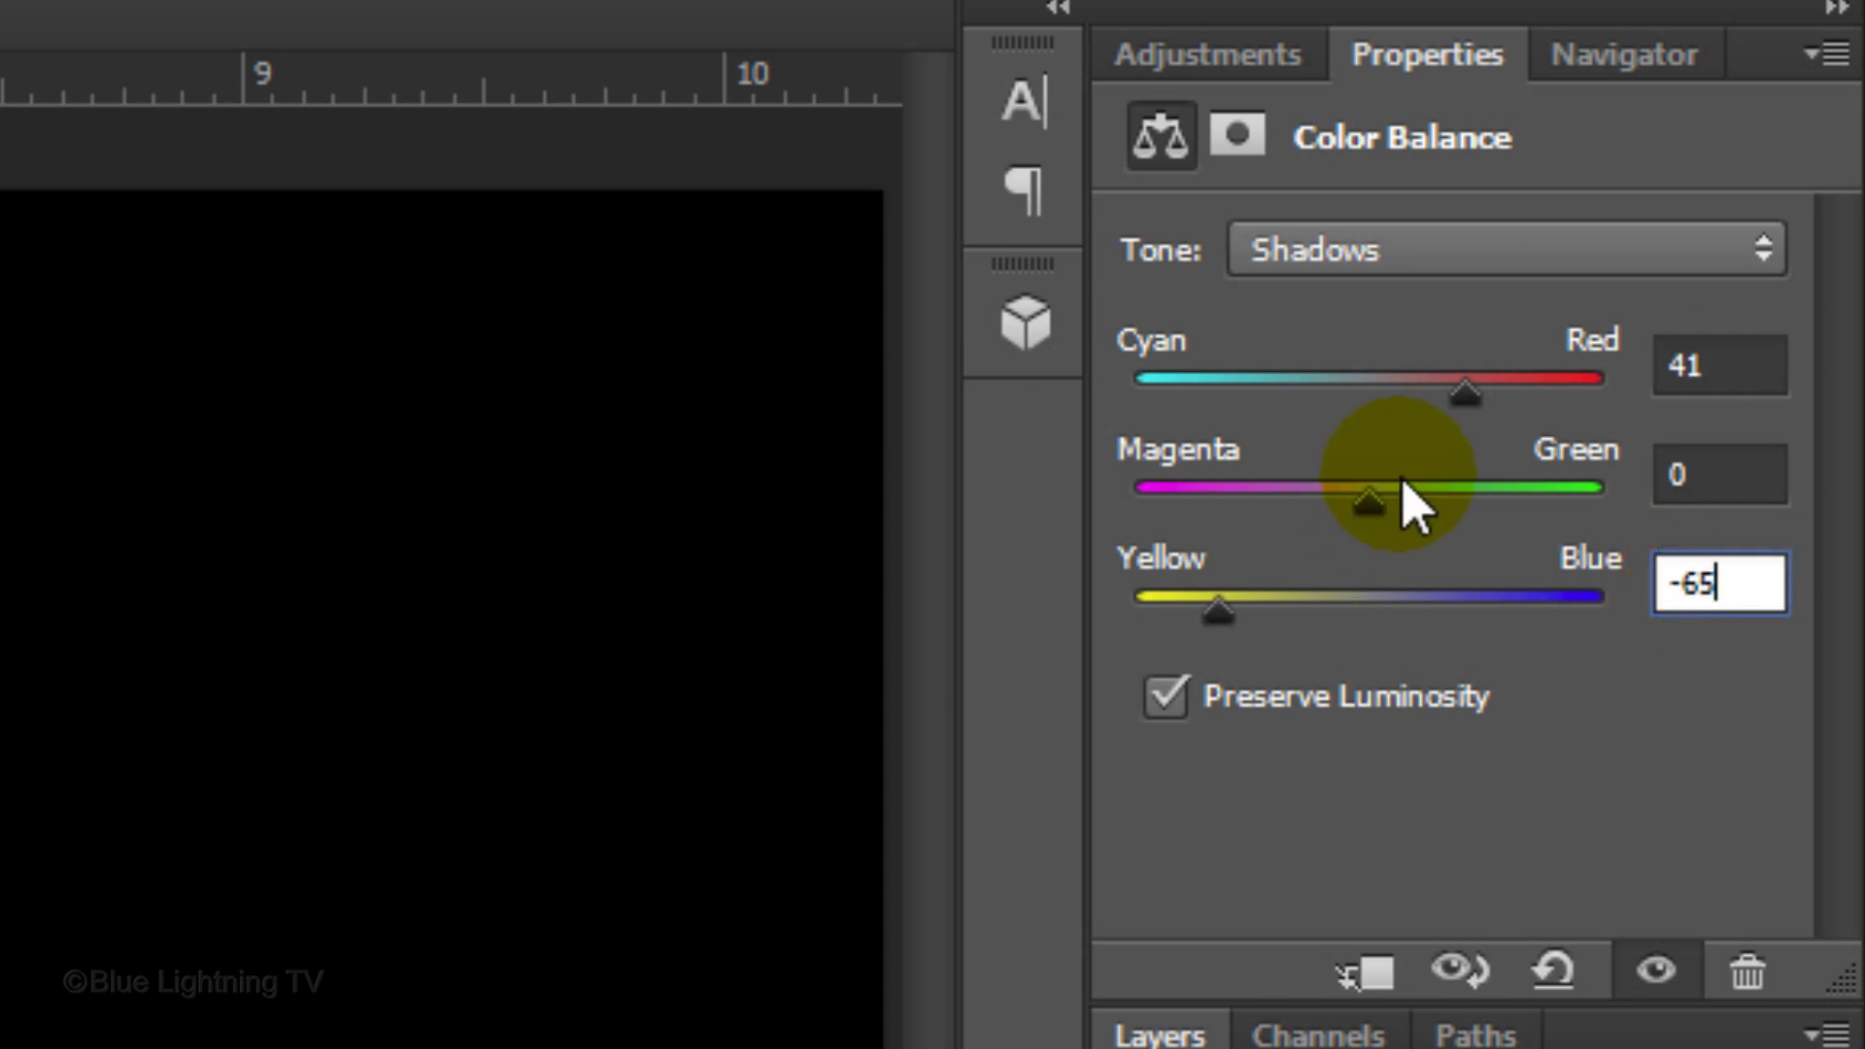
Set the Color Balance midtones to 5 / 50 / -100
left_click(1426, 257)
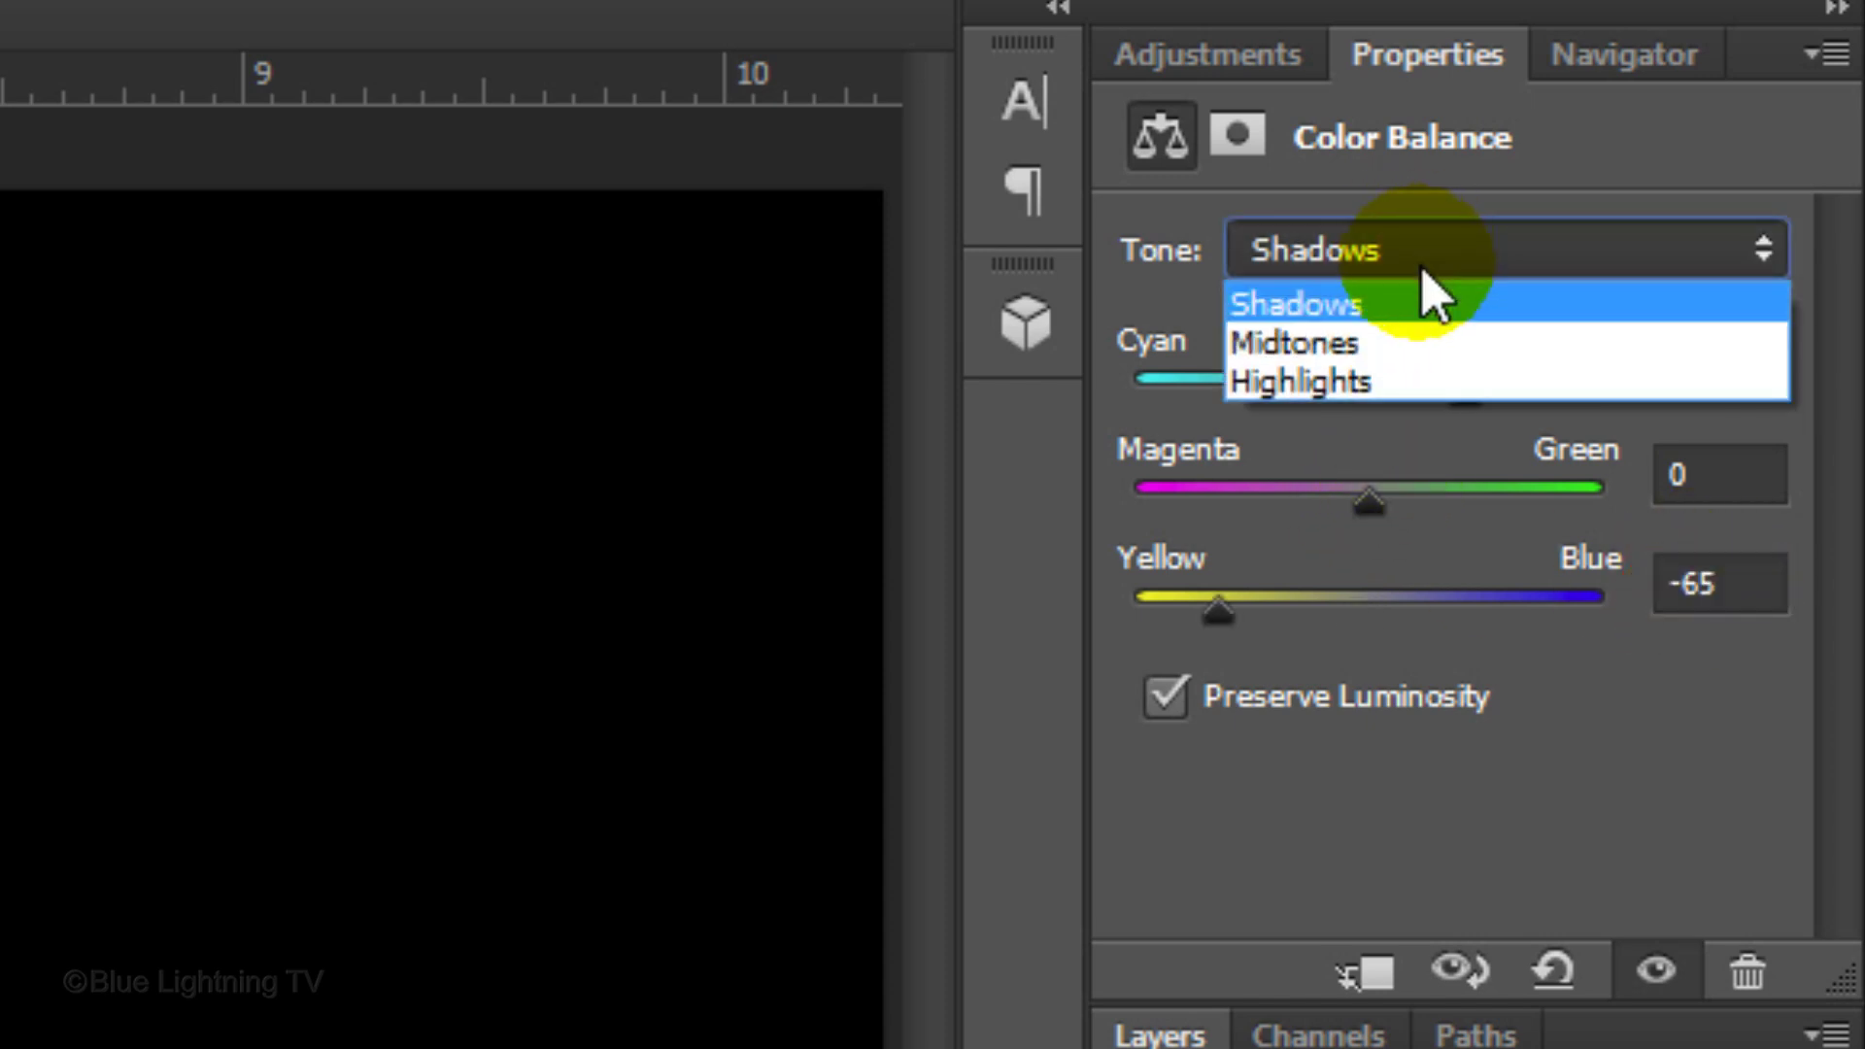
left_click(1407, 342)
left_click(1705, 365)
type("5")
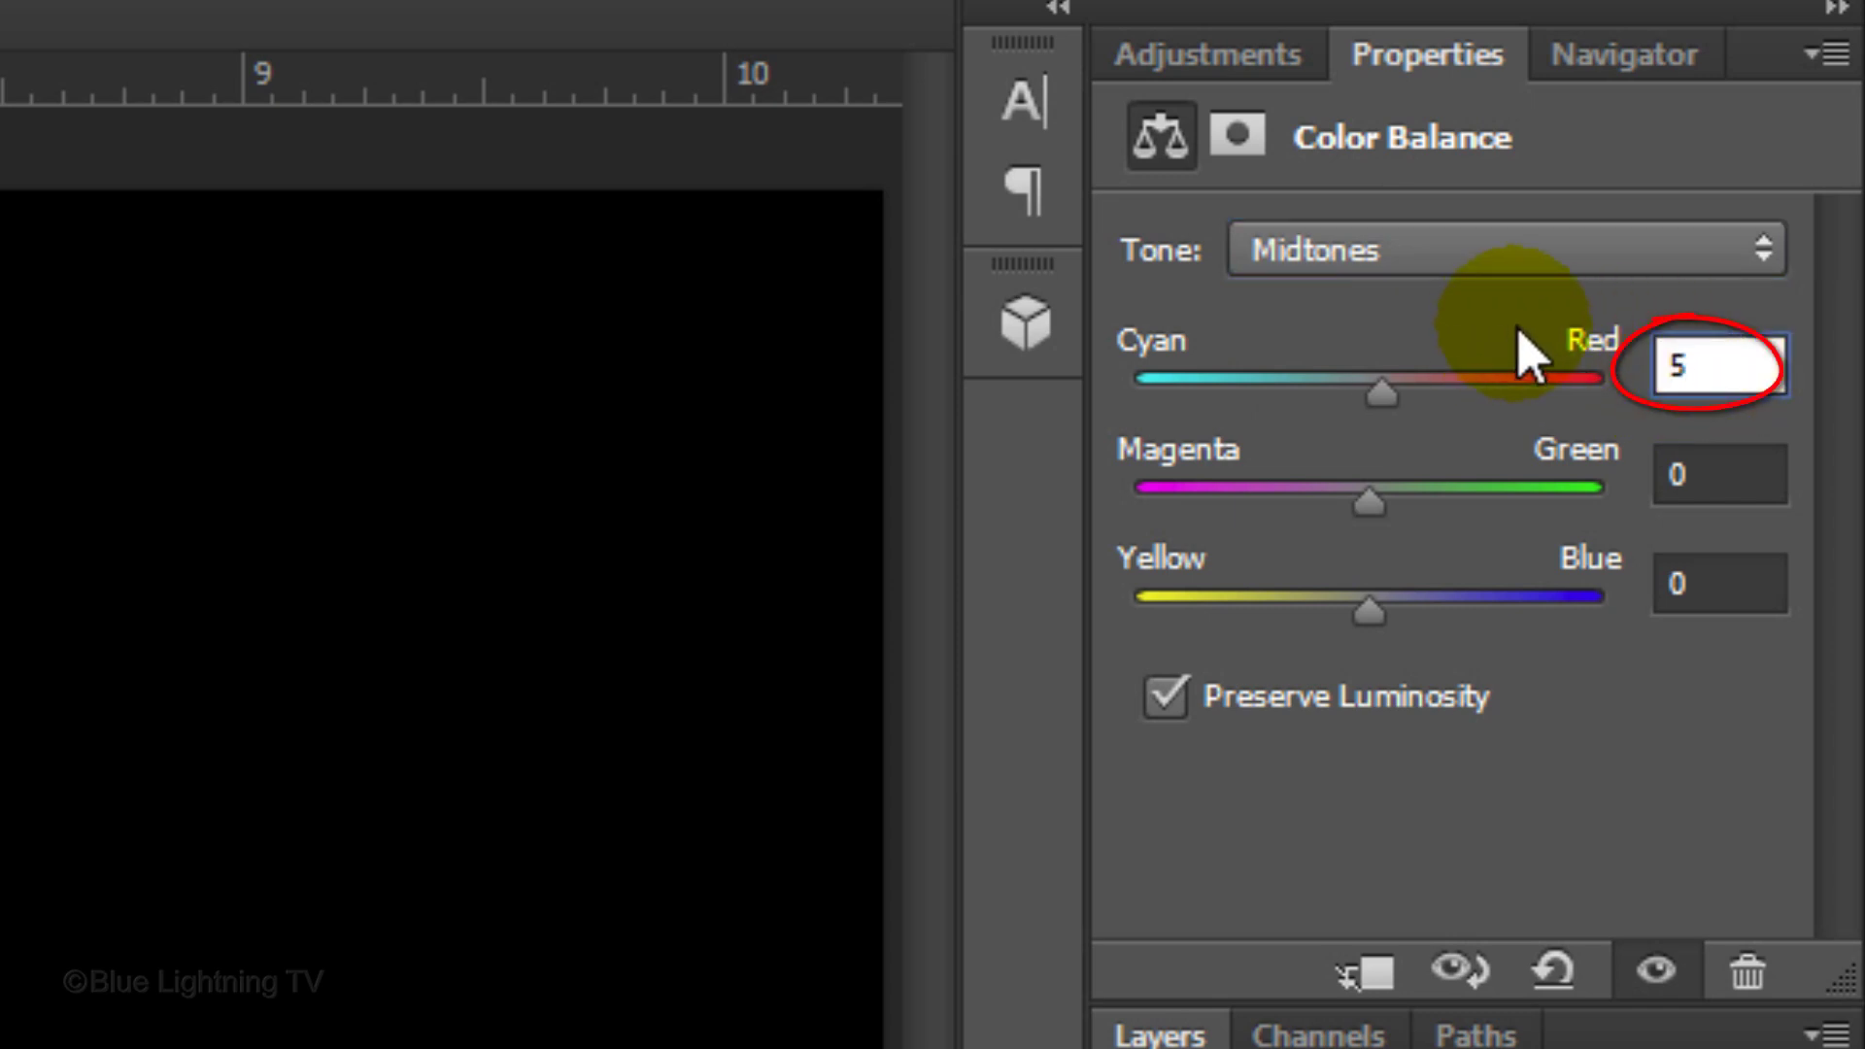
left_click(1675, 471)
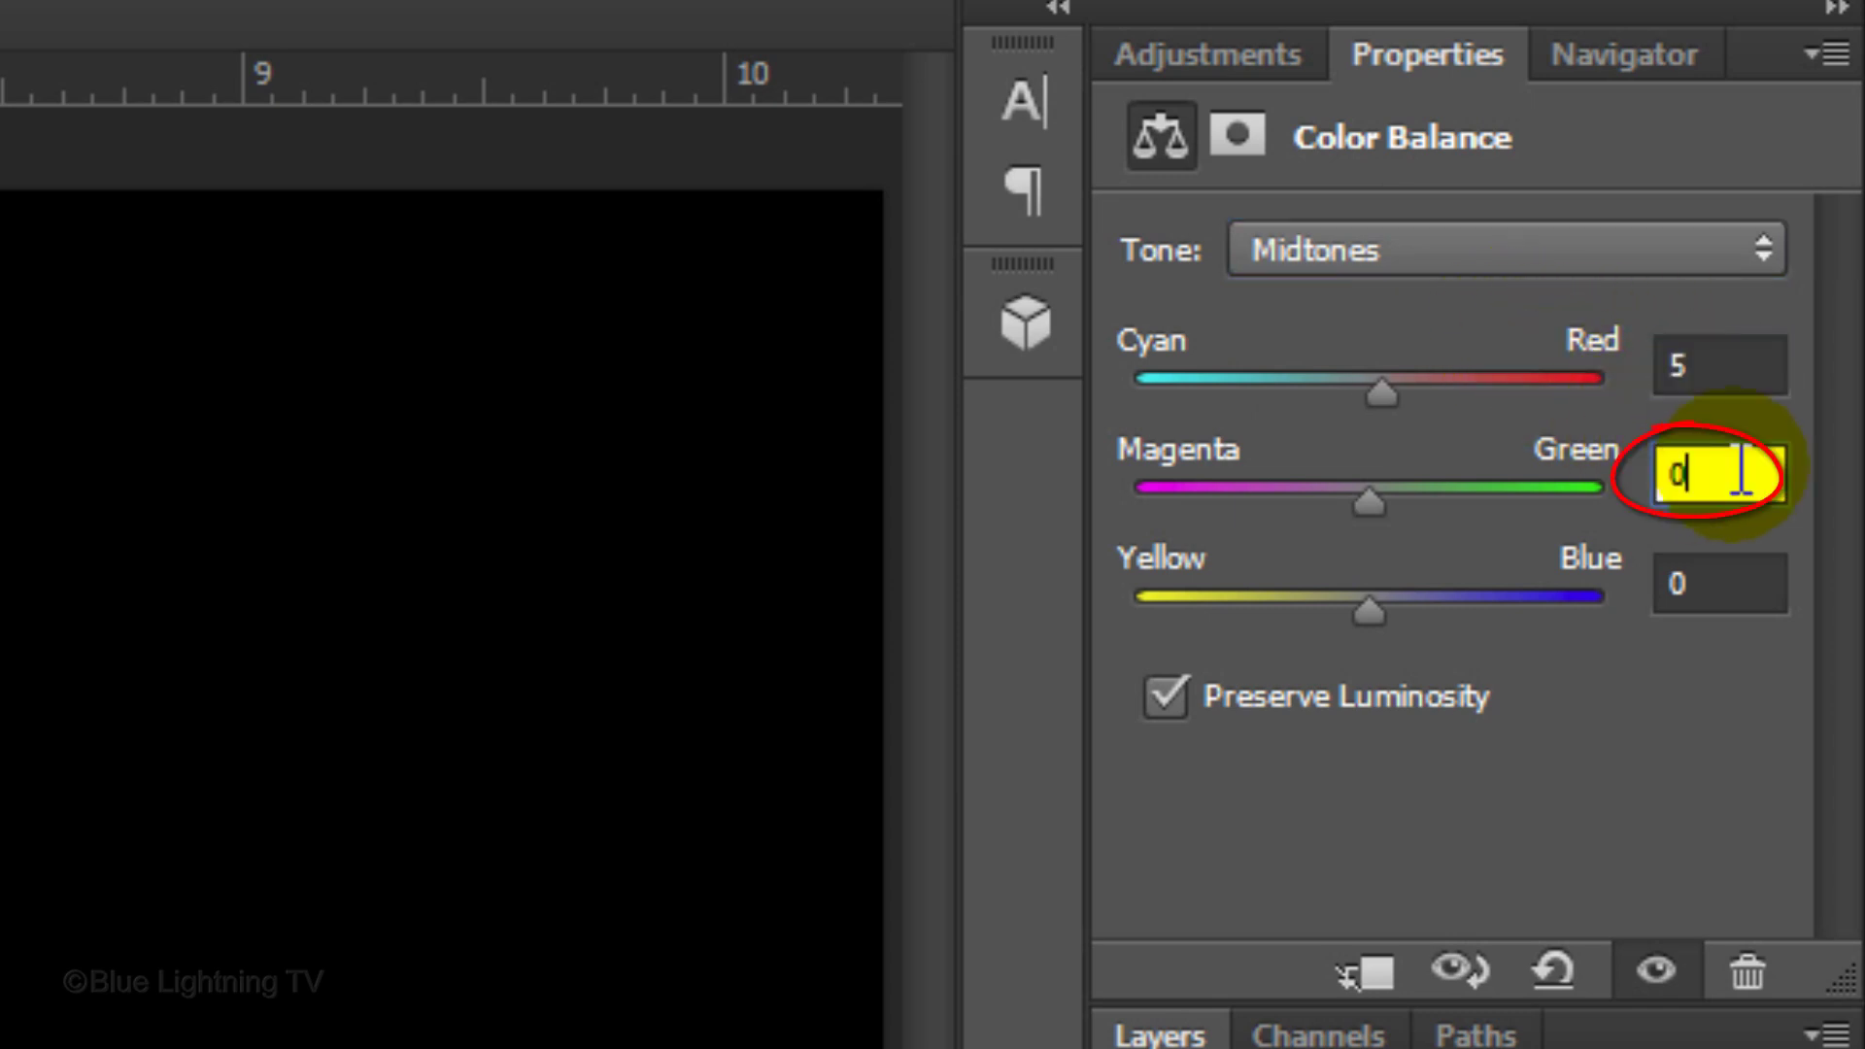
type("50")
left_click(1728, 579)
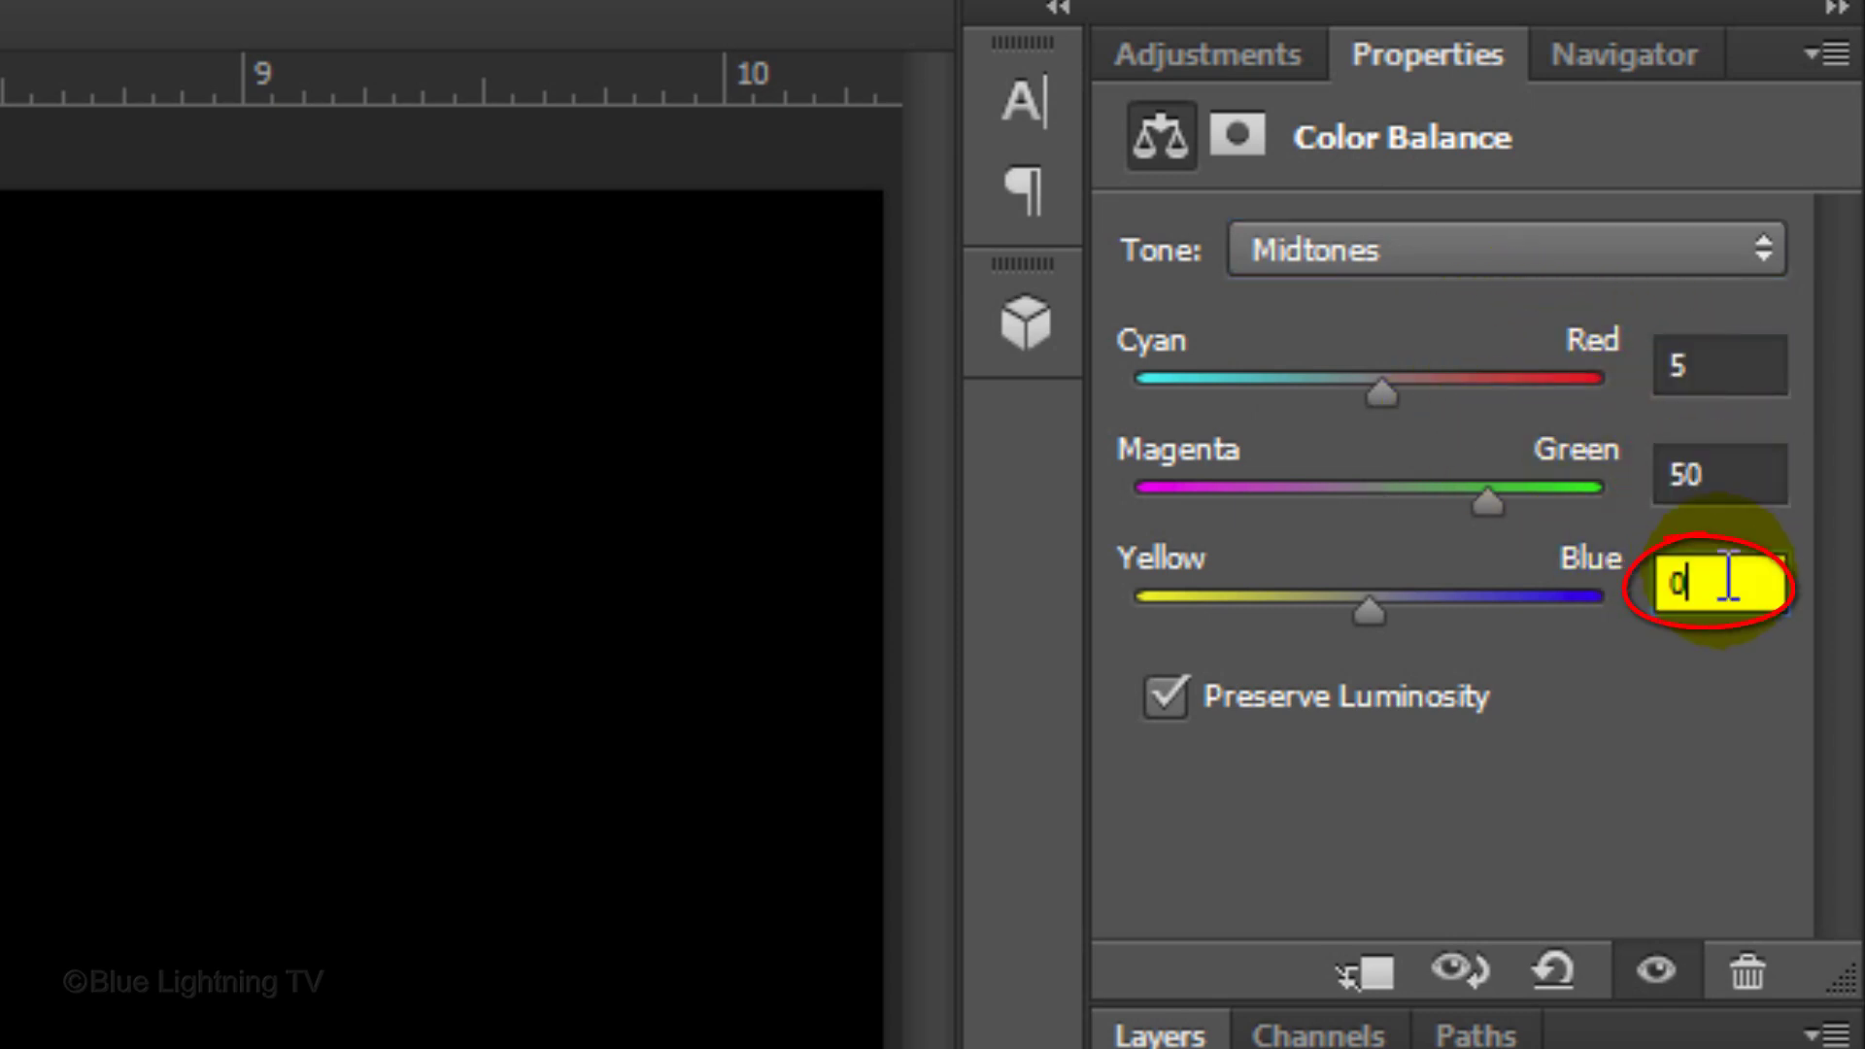
type("-100")
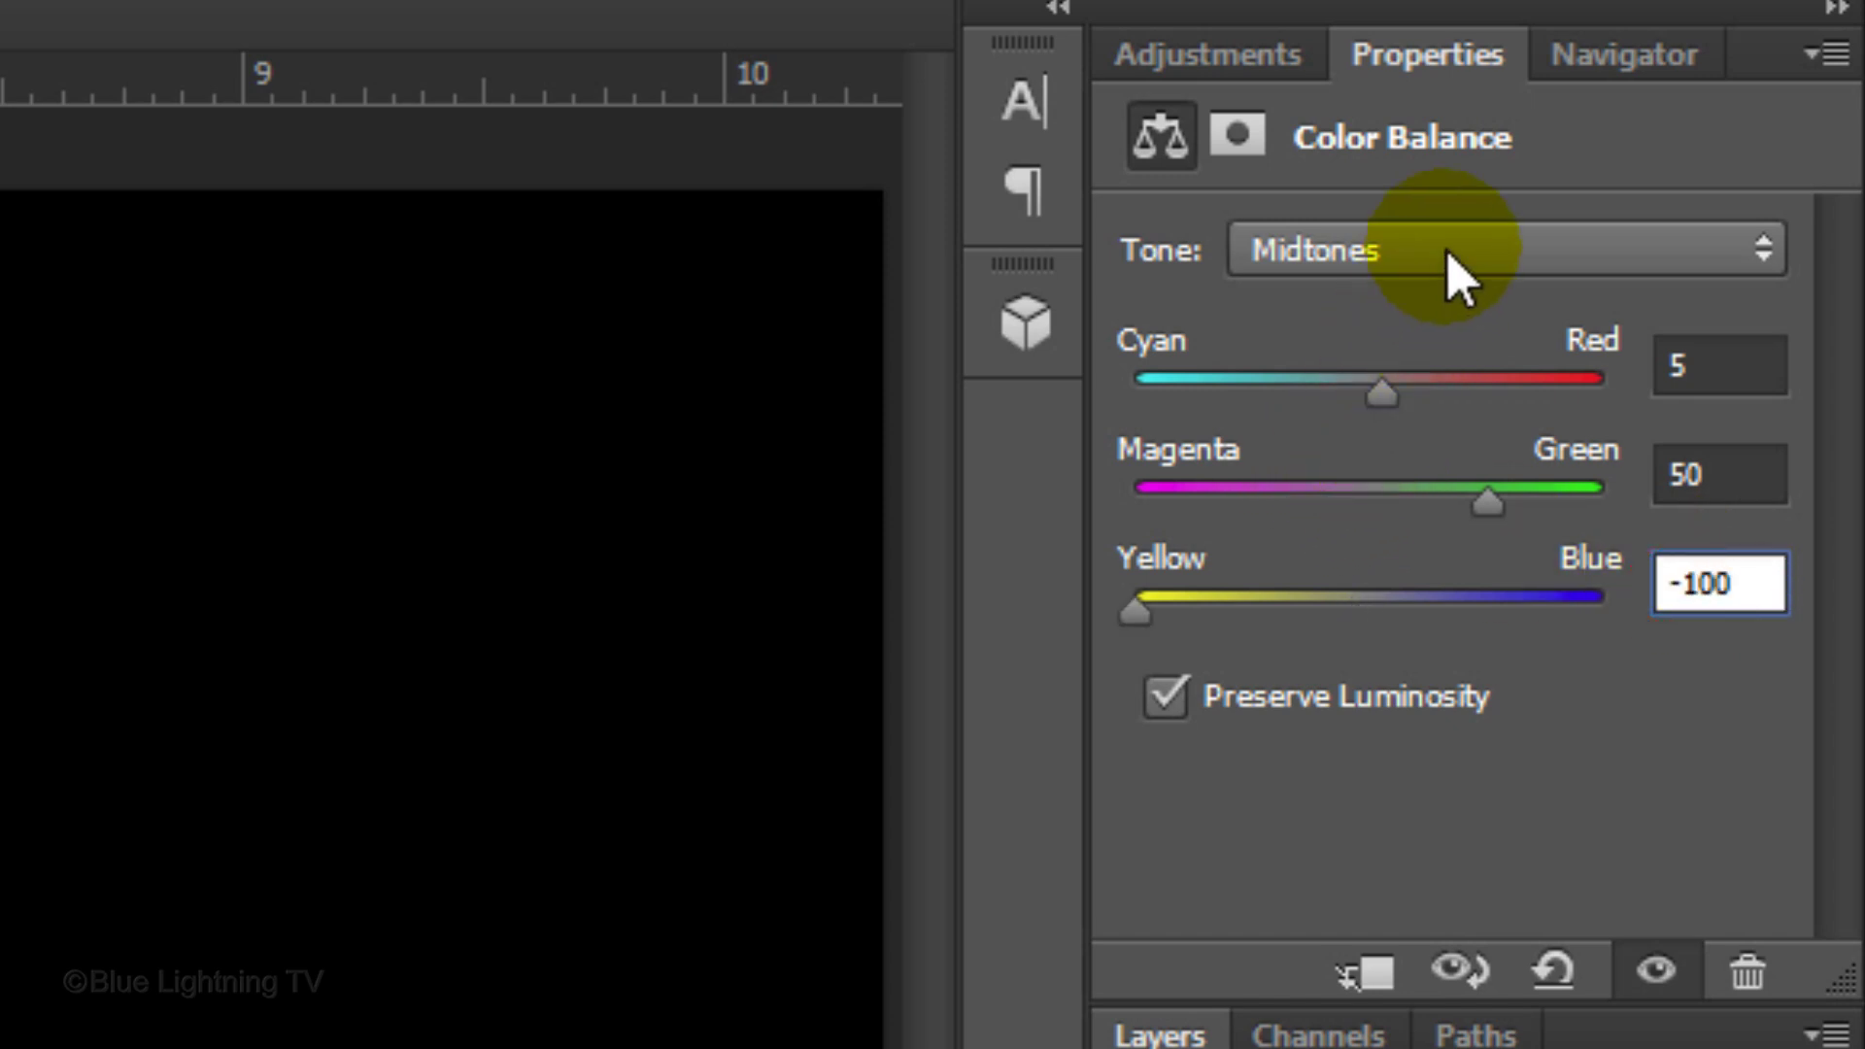
Push the highlights fully to +100 red and -100 magenta
left_click(1448, 253)
left_click(1457, 382)
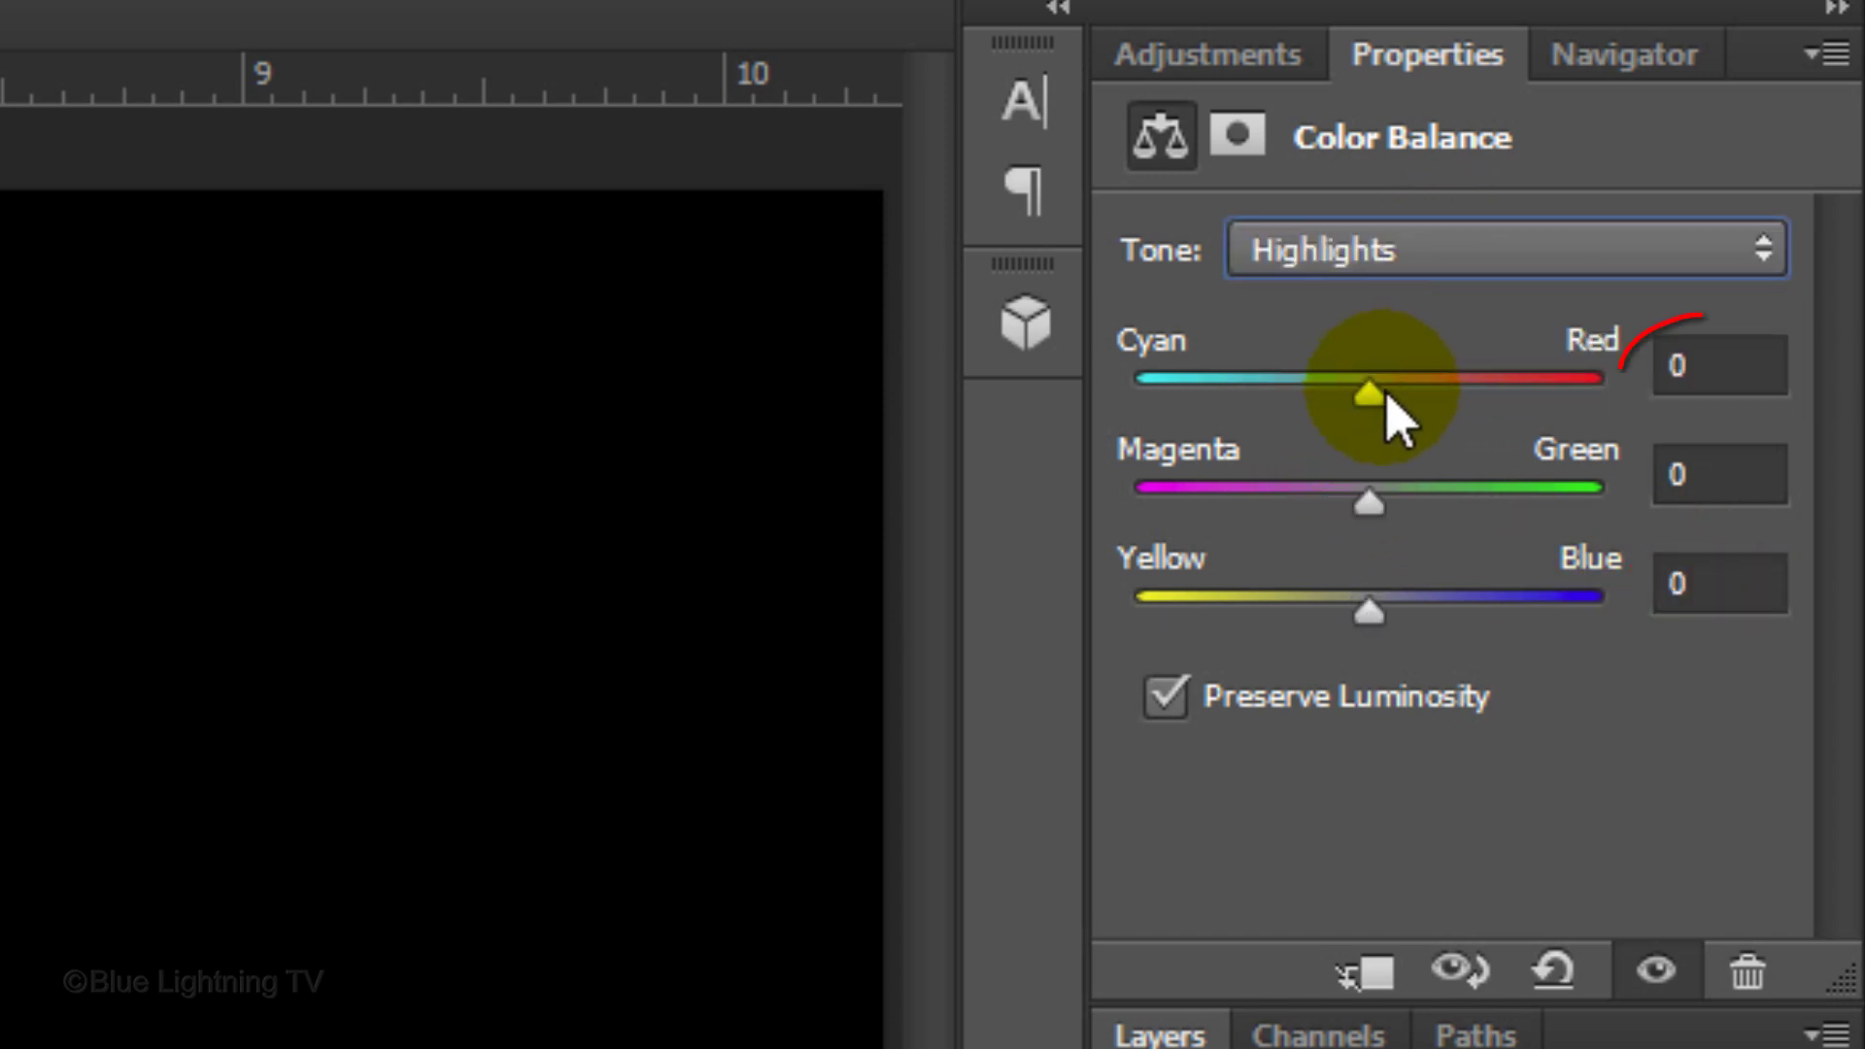
left_click_drag(1382, 389, 1656, 393)
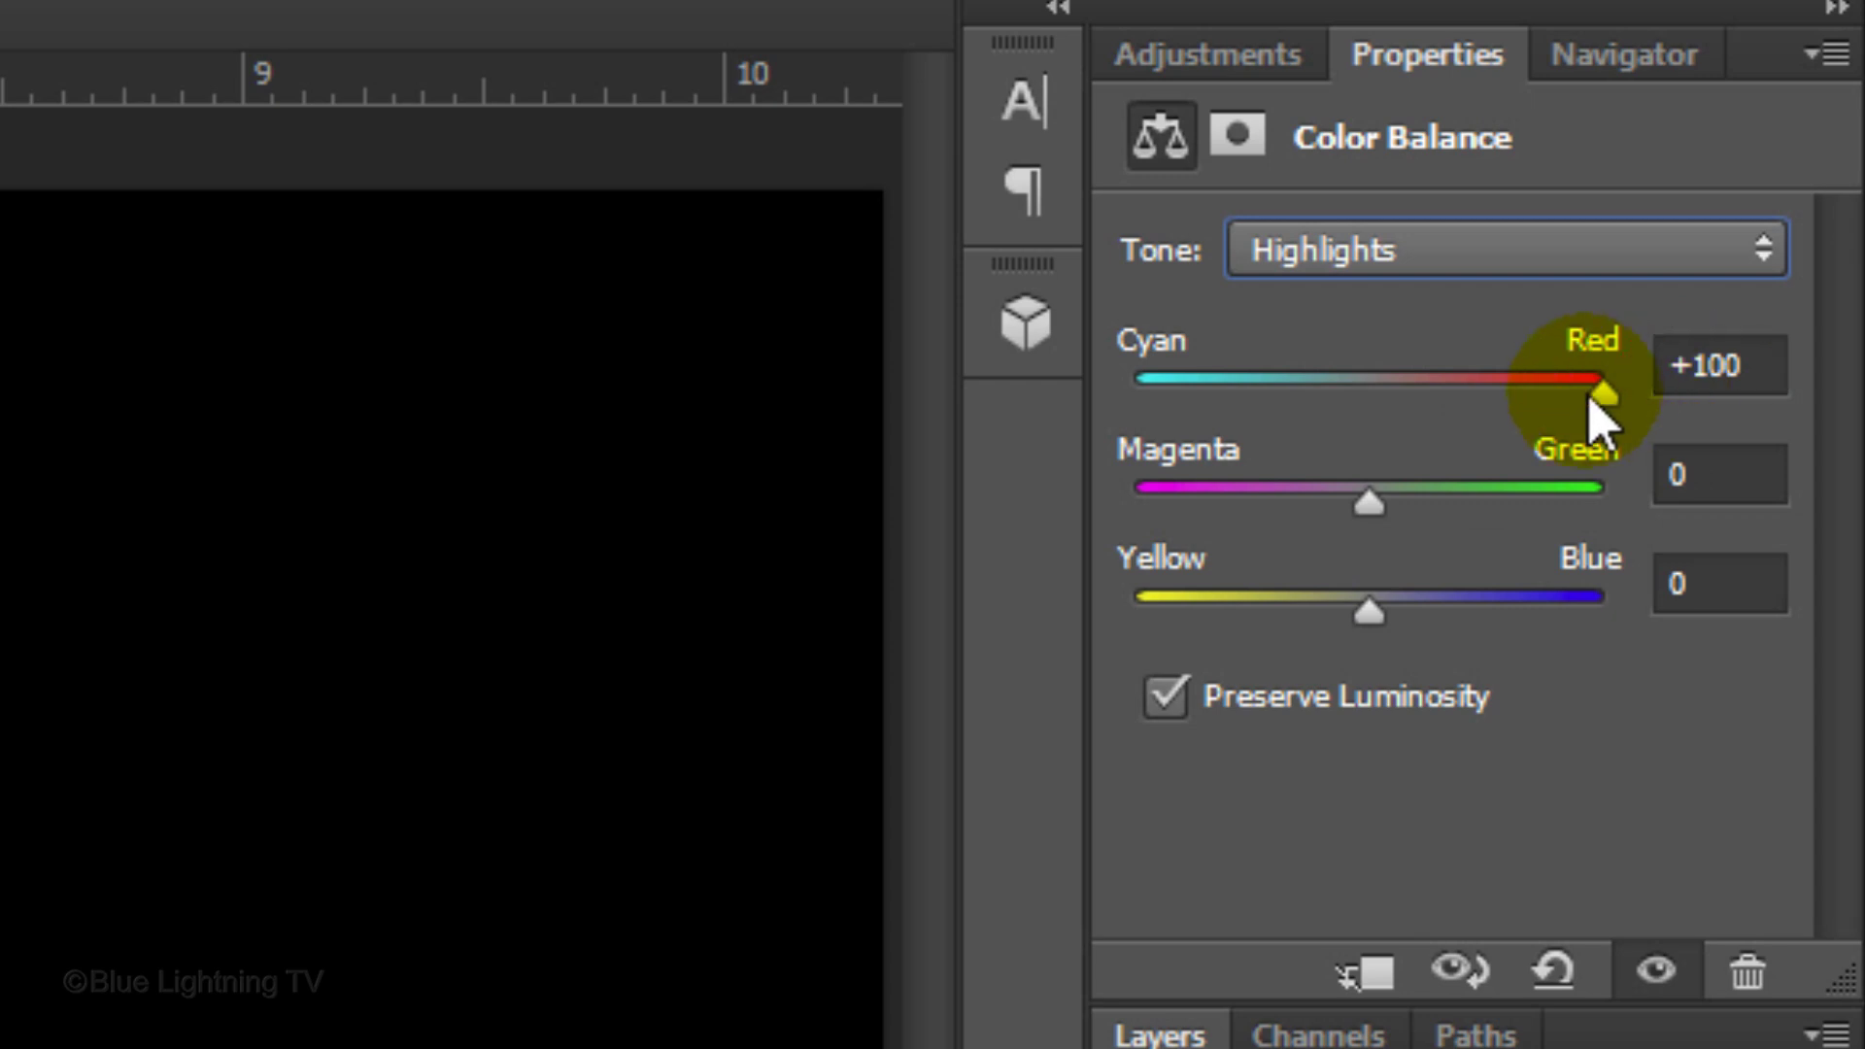
left_click_drag(1369, 500, 1197, 529)
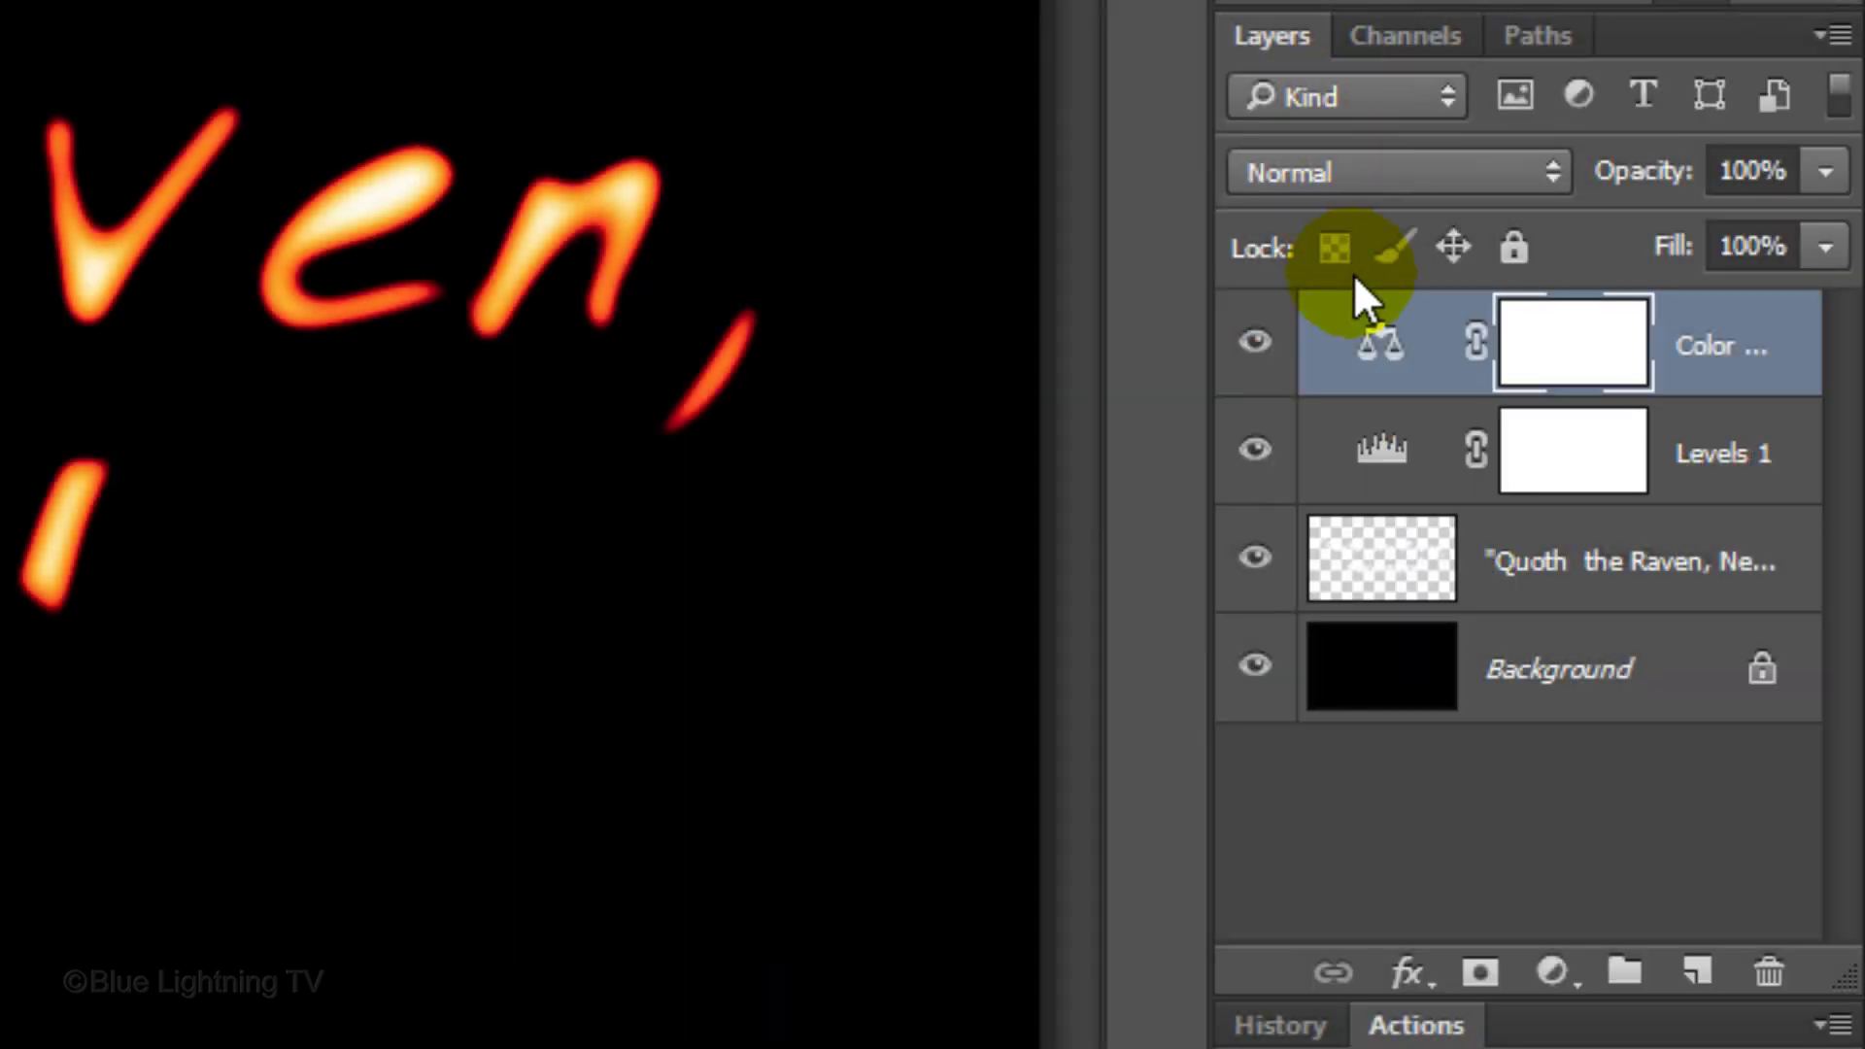
Load the Quoth the Raven text layer's lettering as a selection
left_click(1389, 583, "ctrl")
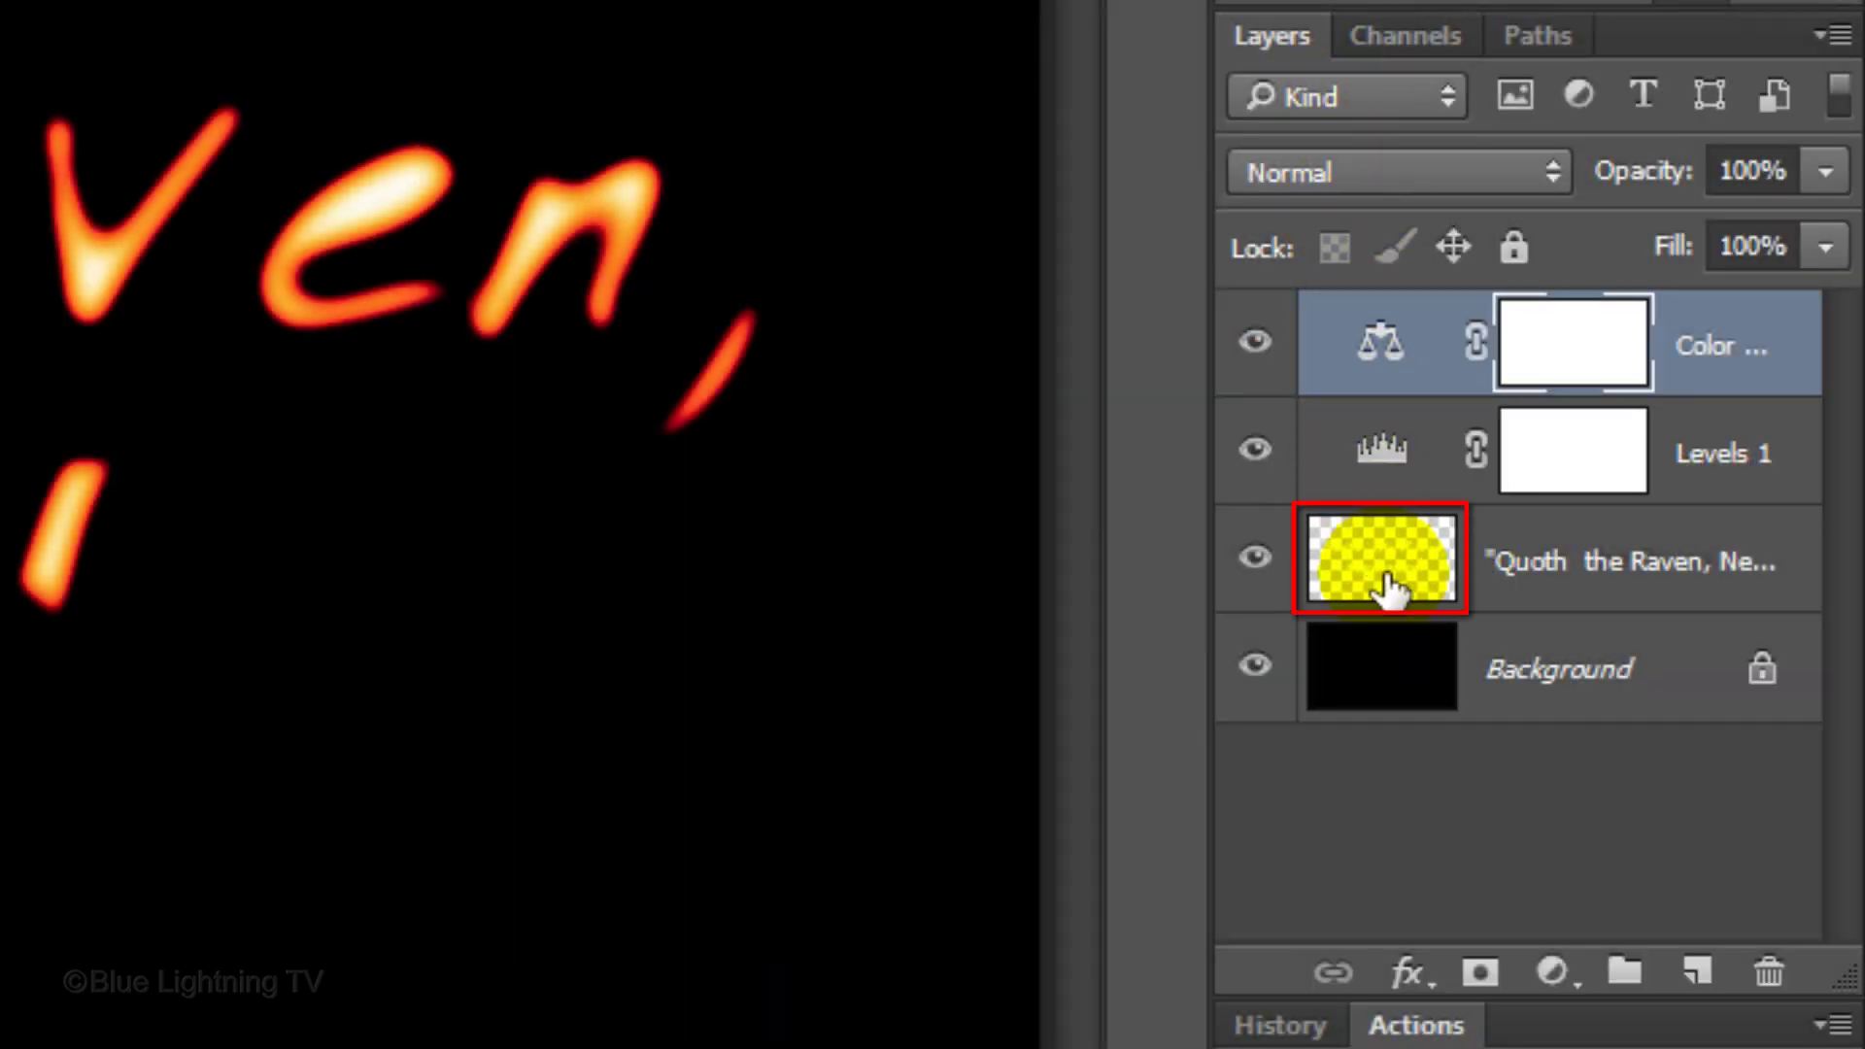
left_click(1389, 585)
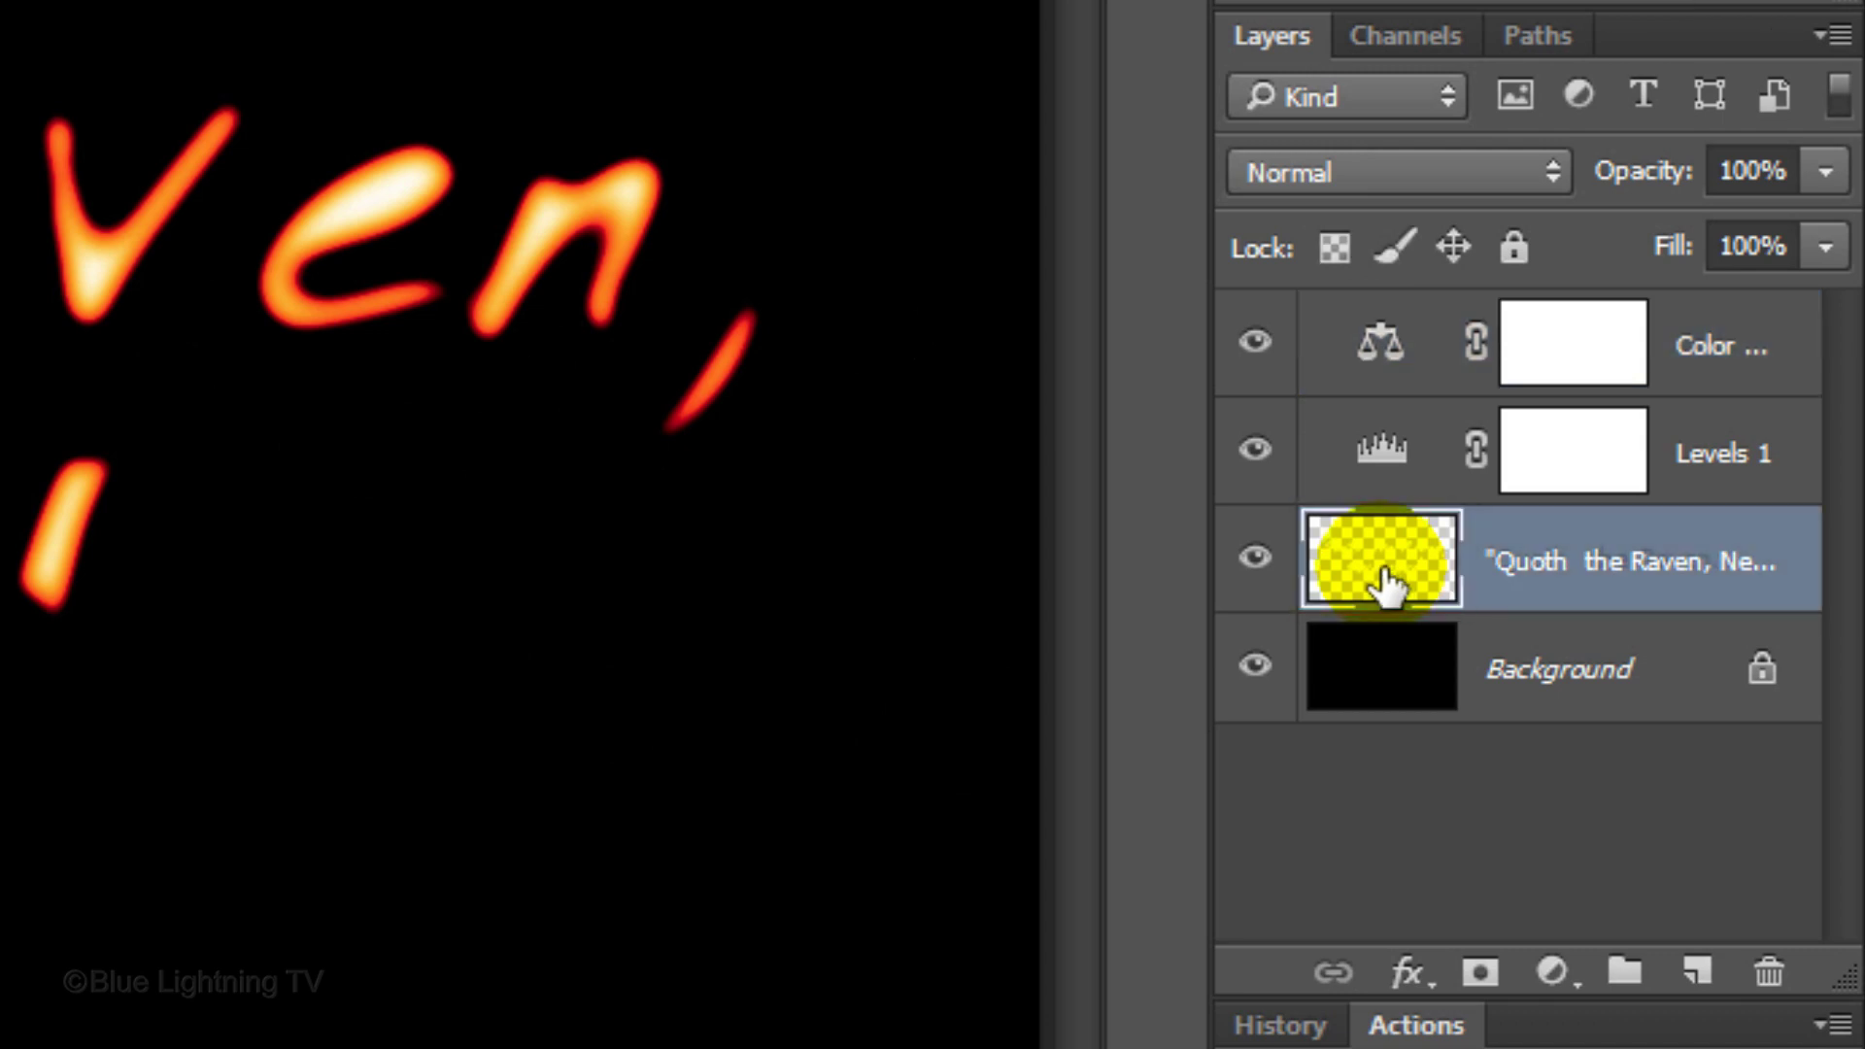
key("ctrl")
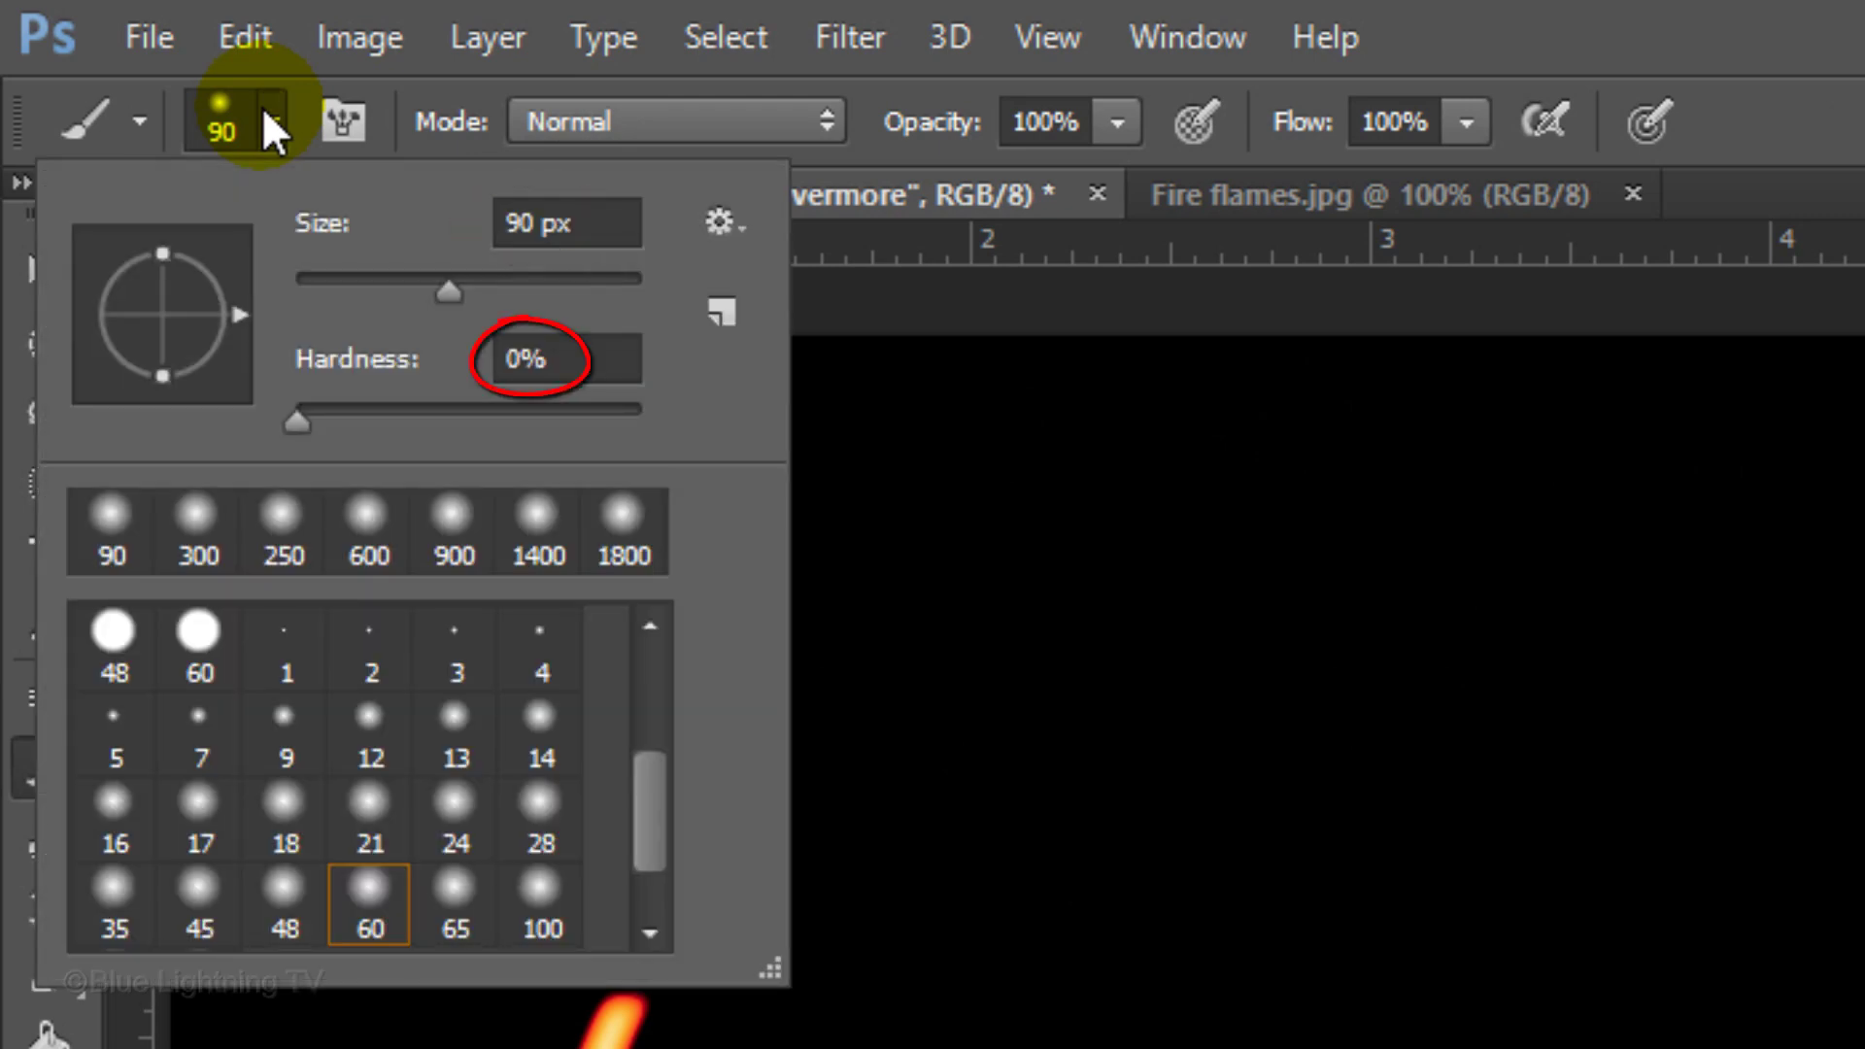
Set the brush to a soft 0% hardness tip at 10% opacity
left_click(265, 115)
left_click(1075, 121)
type("10")
key("Return")
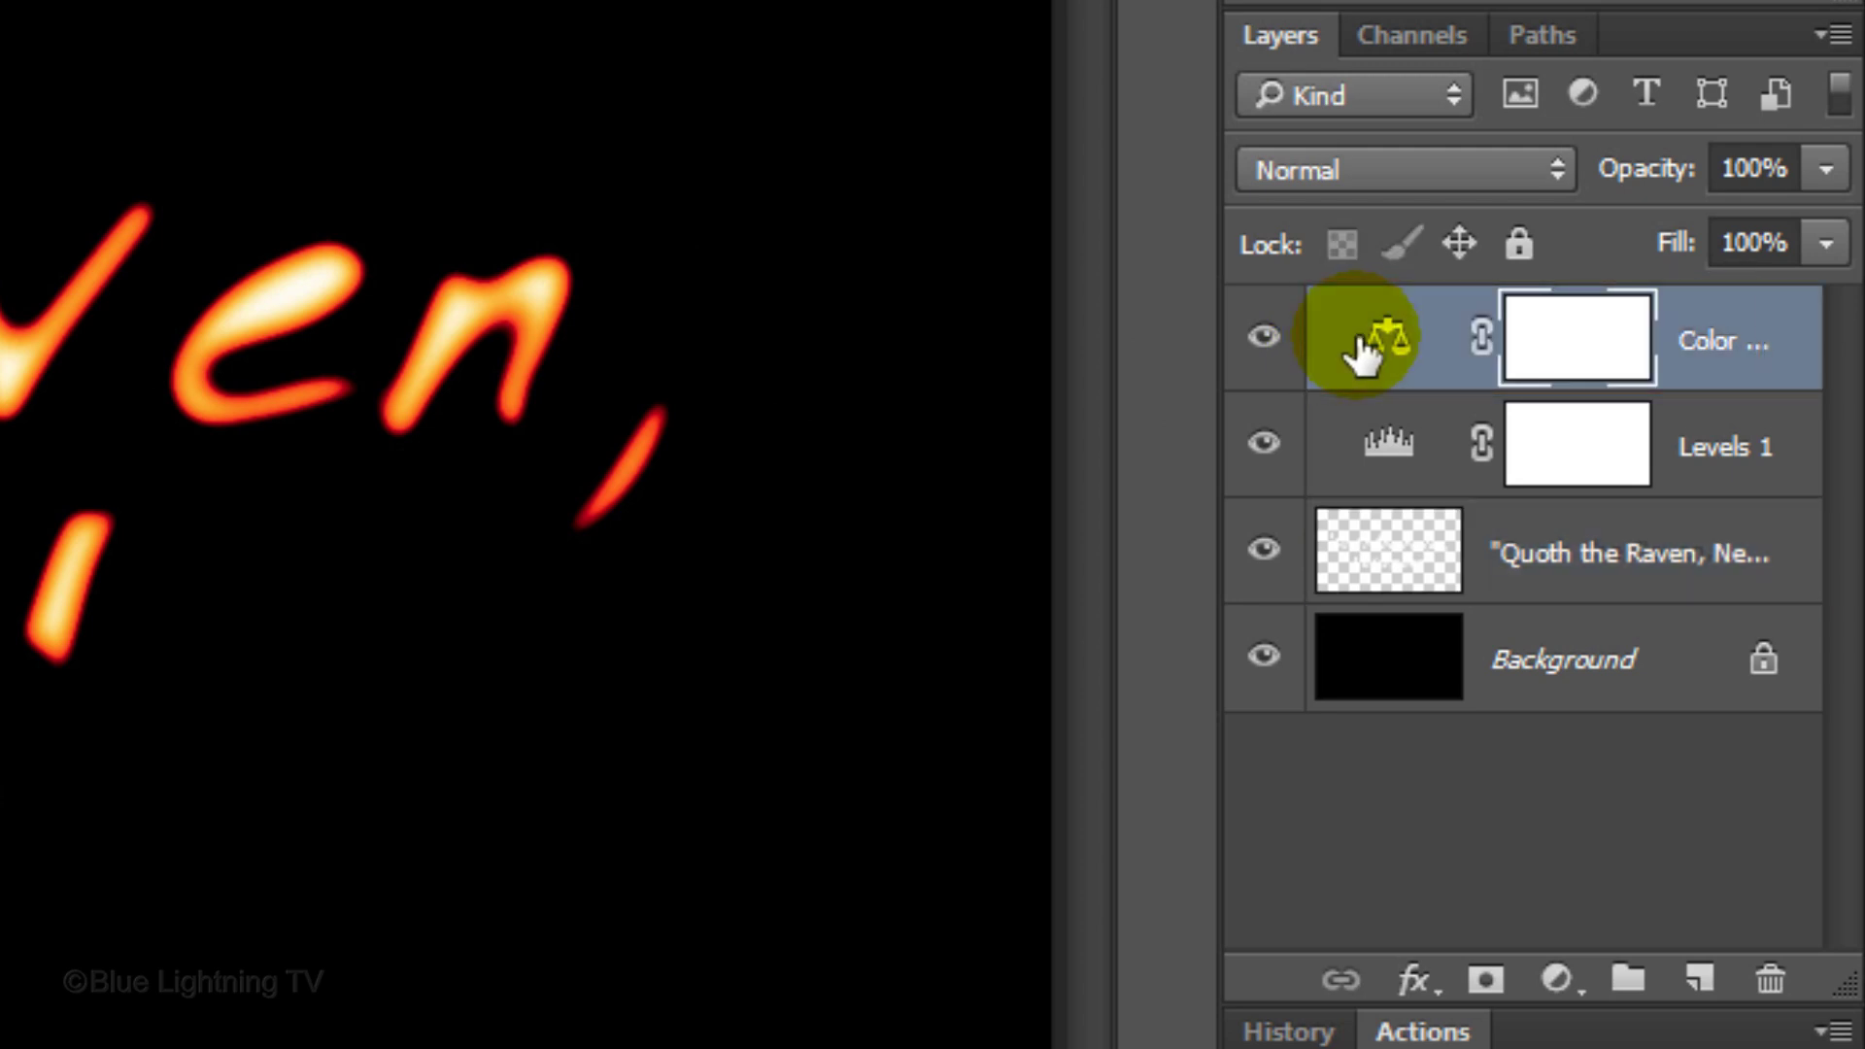
Merge visible layers to a new layer and select its black Shadows with Color Range
key("ctrl+shift+alt+e")
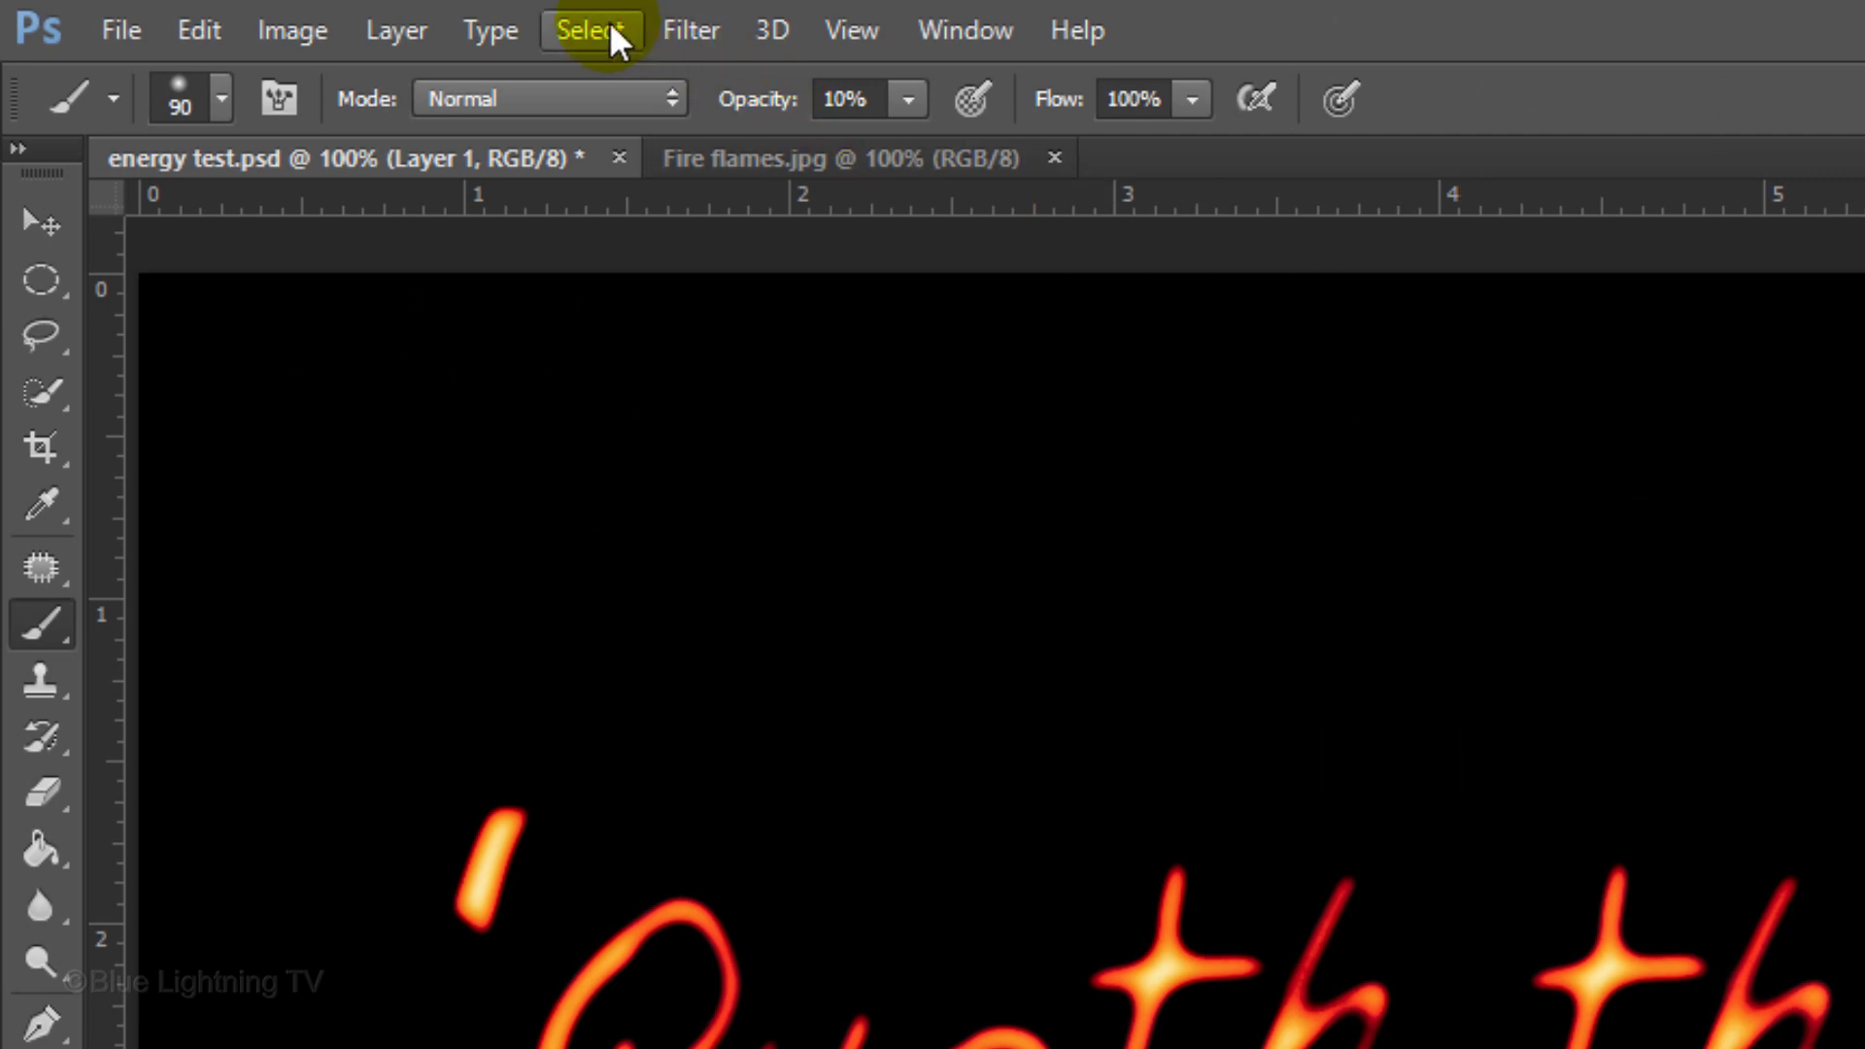
left_click(607, 27)
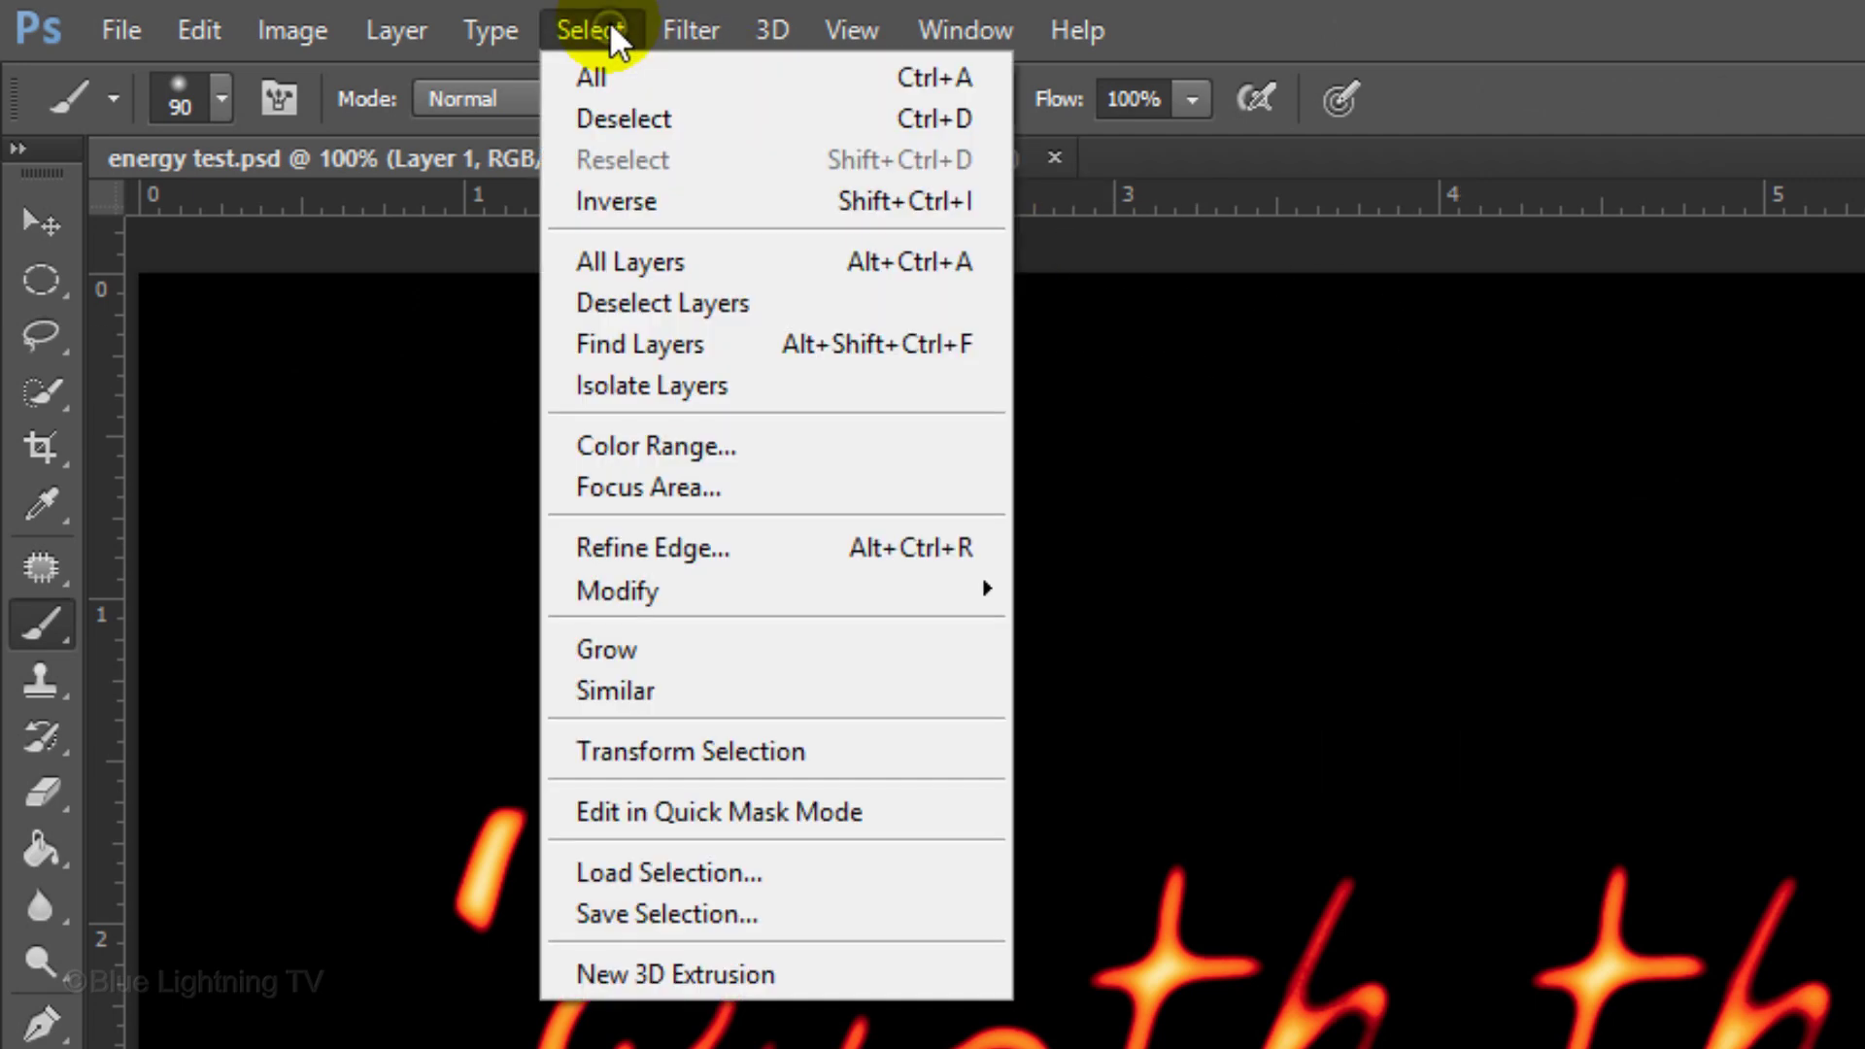
left_click(634, 447)
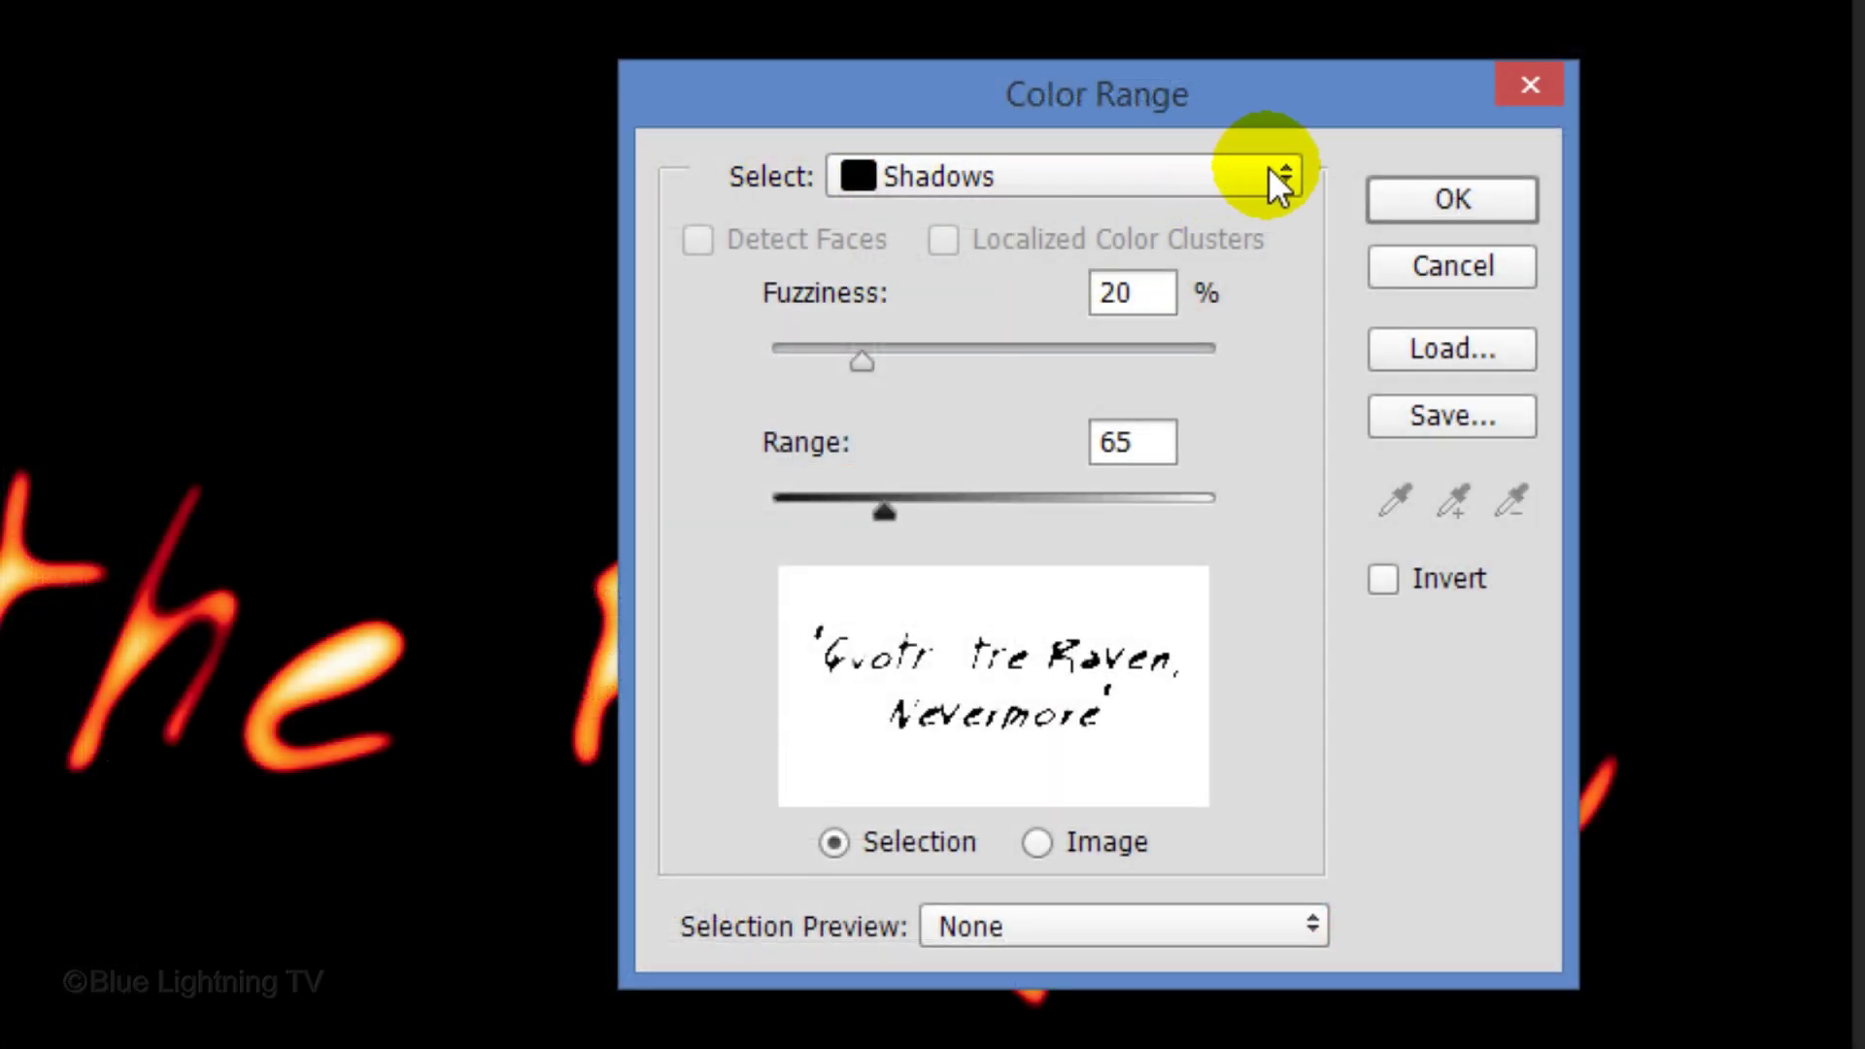
left_click(1284, 171)
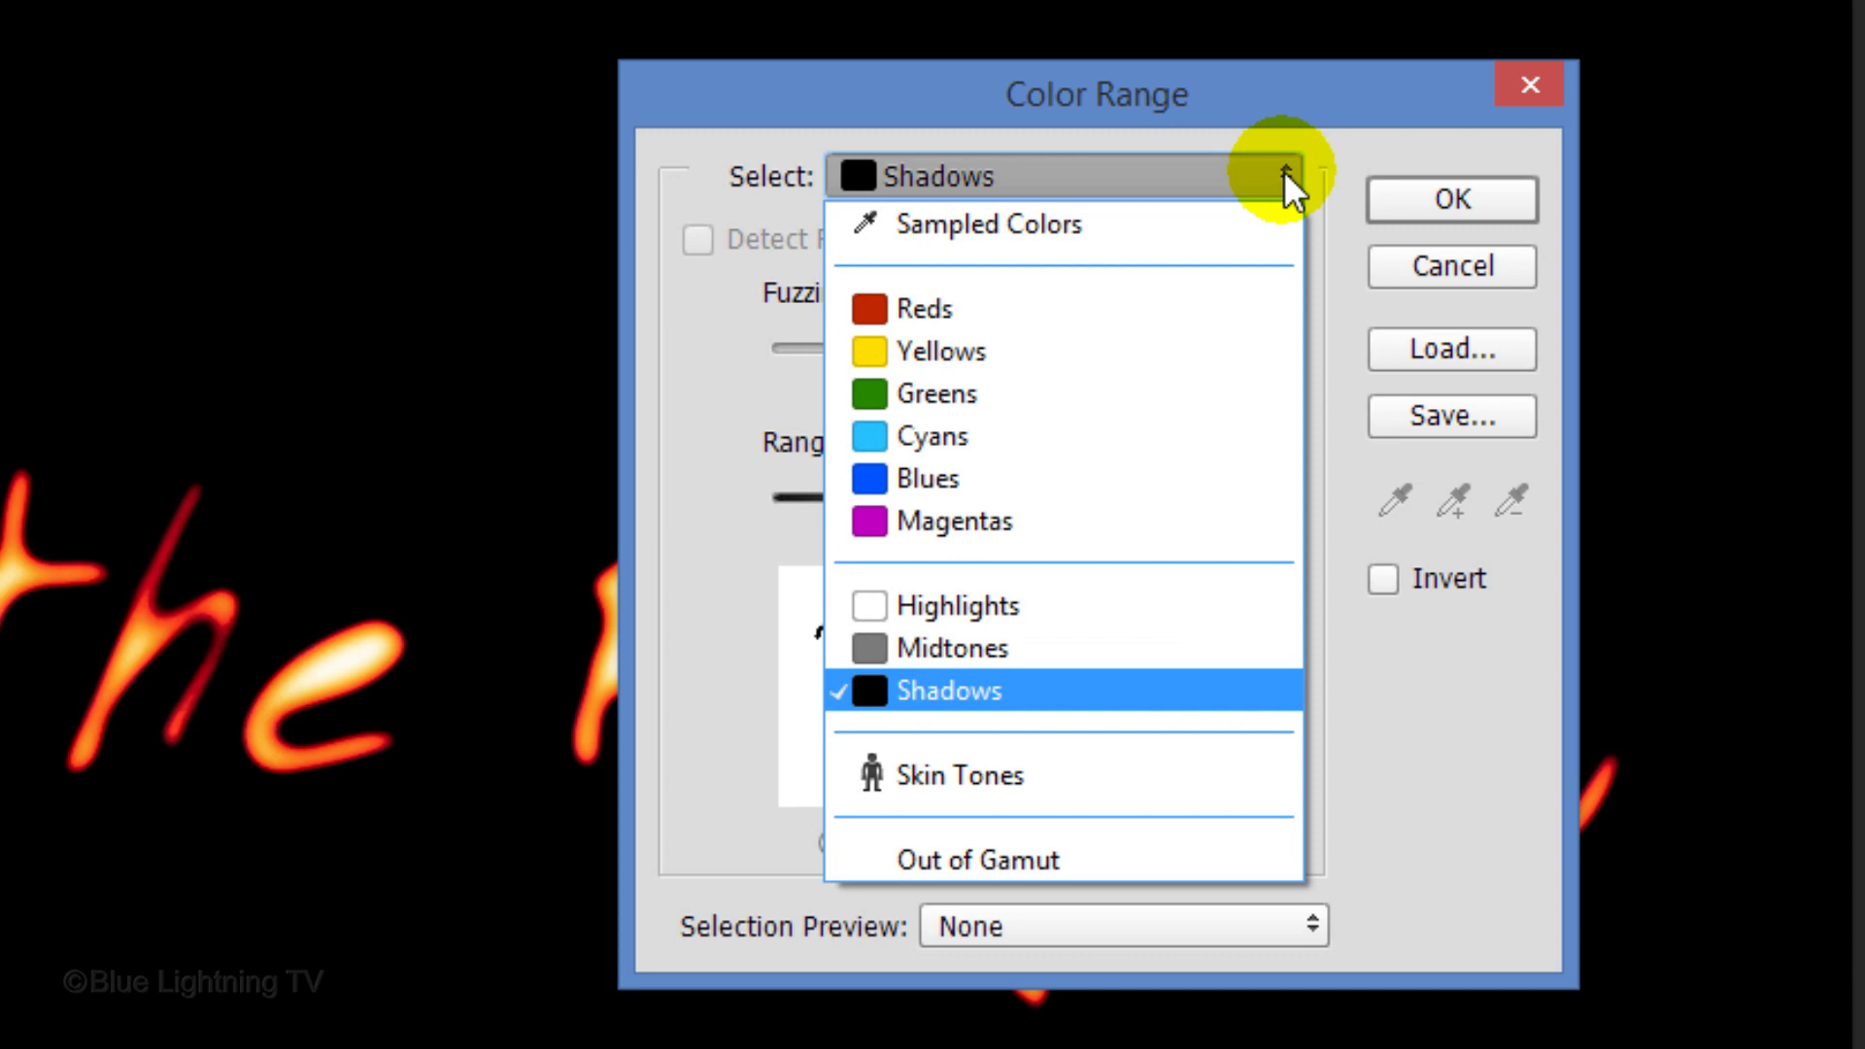
left_click(1285, 175)
left_click(1443, 200)
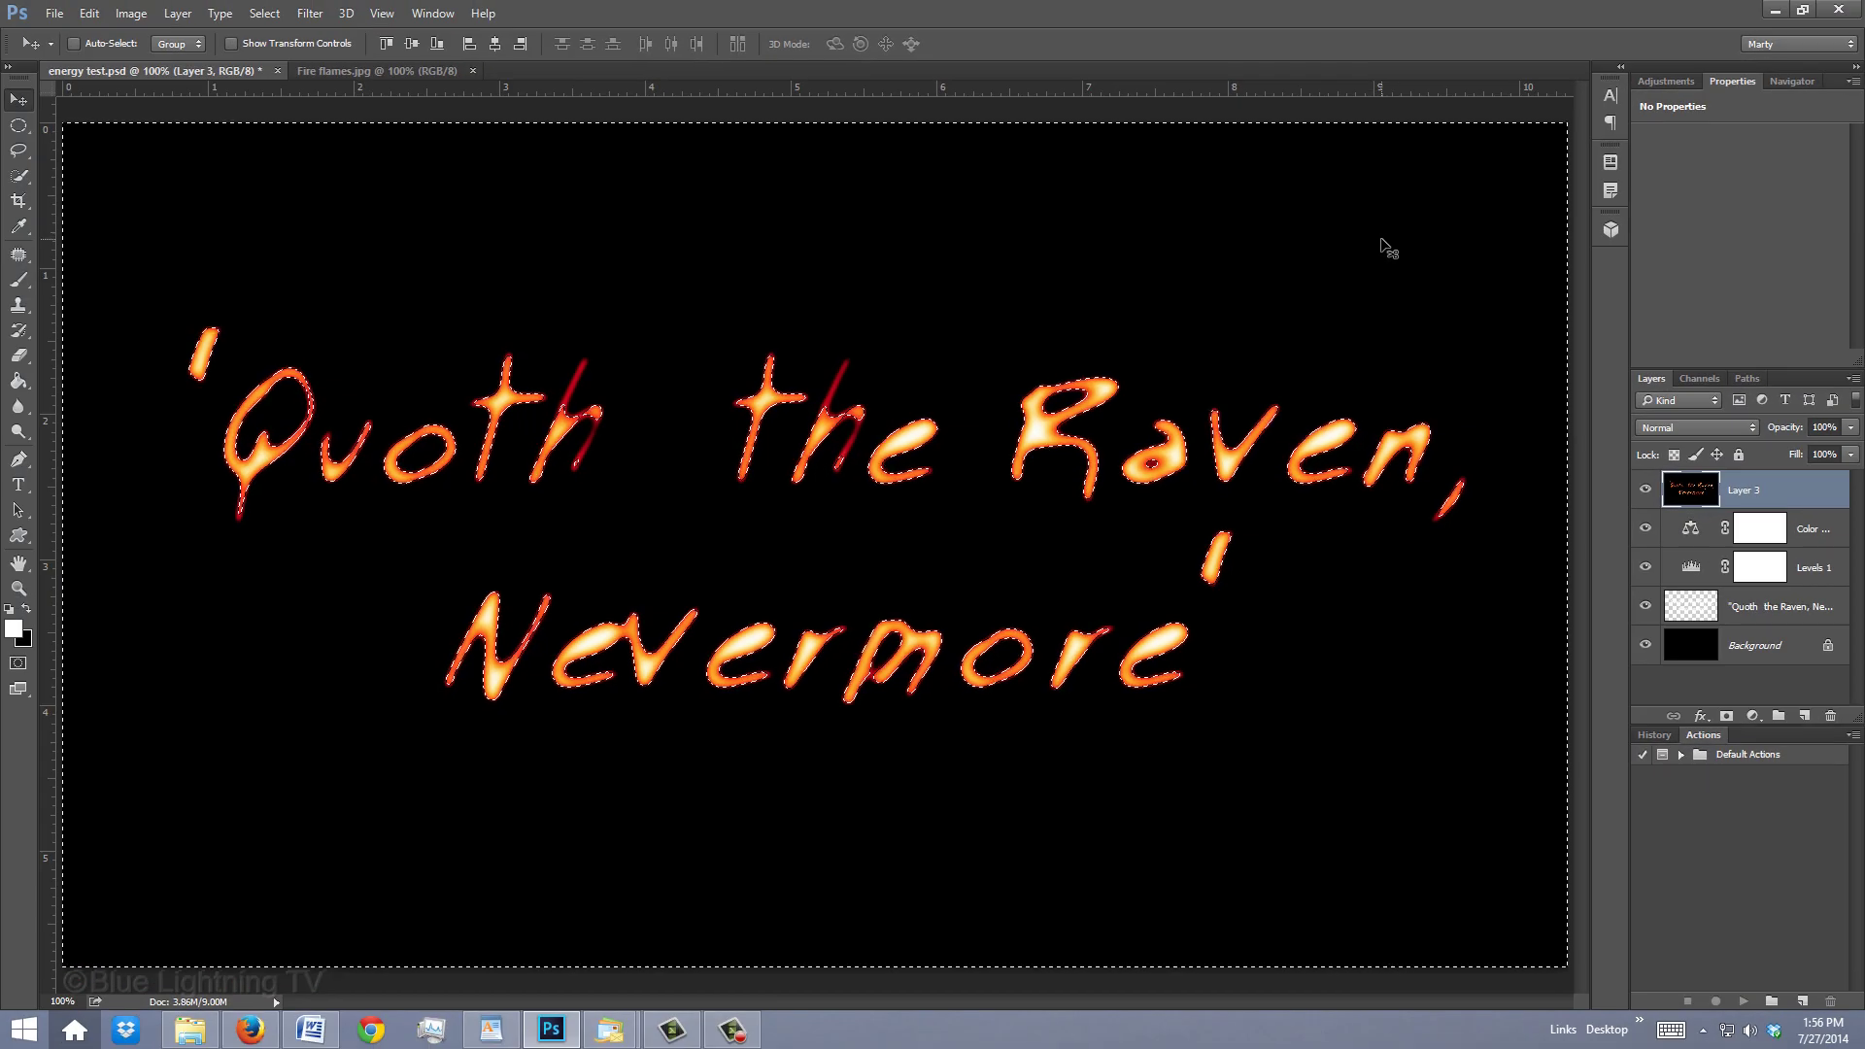
Invert the selection, copy the glowing text to a new layer, and delete merged Layer 1
key("ctrl+shift+i")
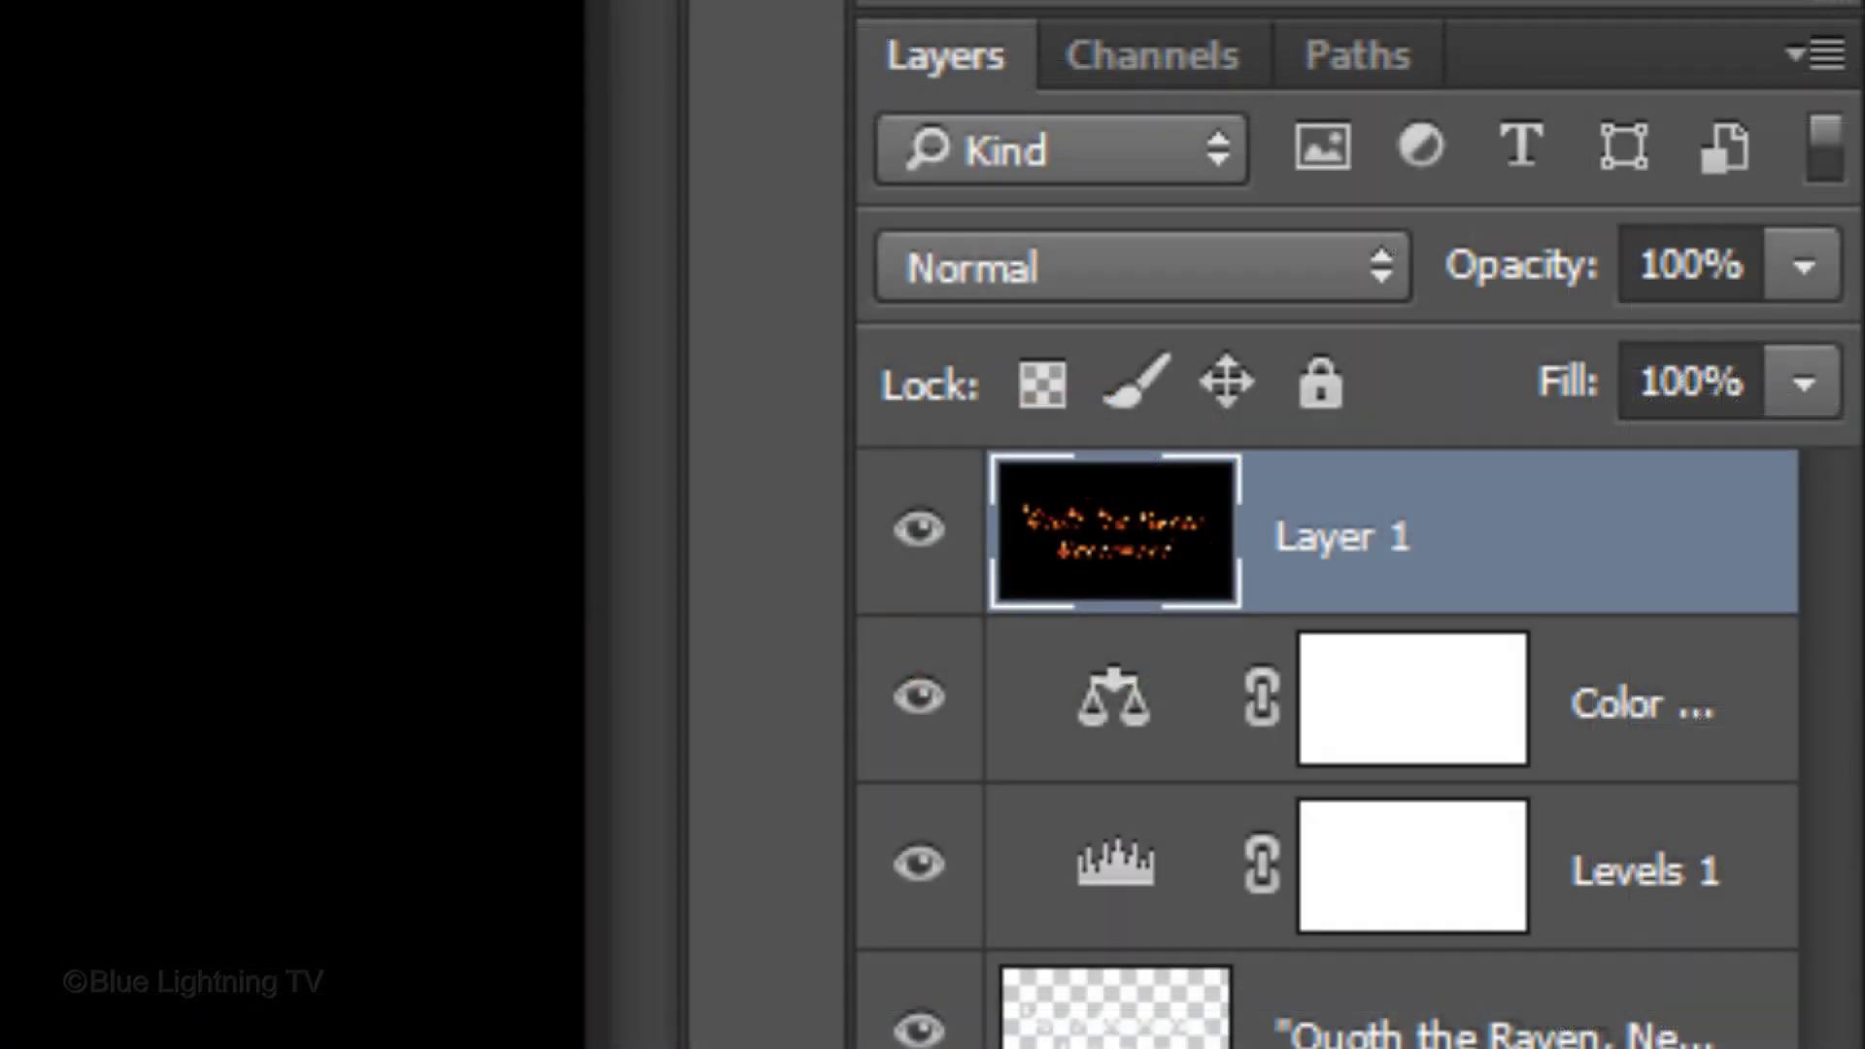
key("ctrl+j")
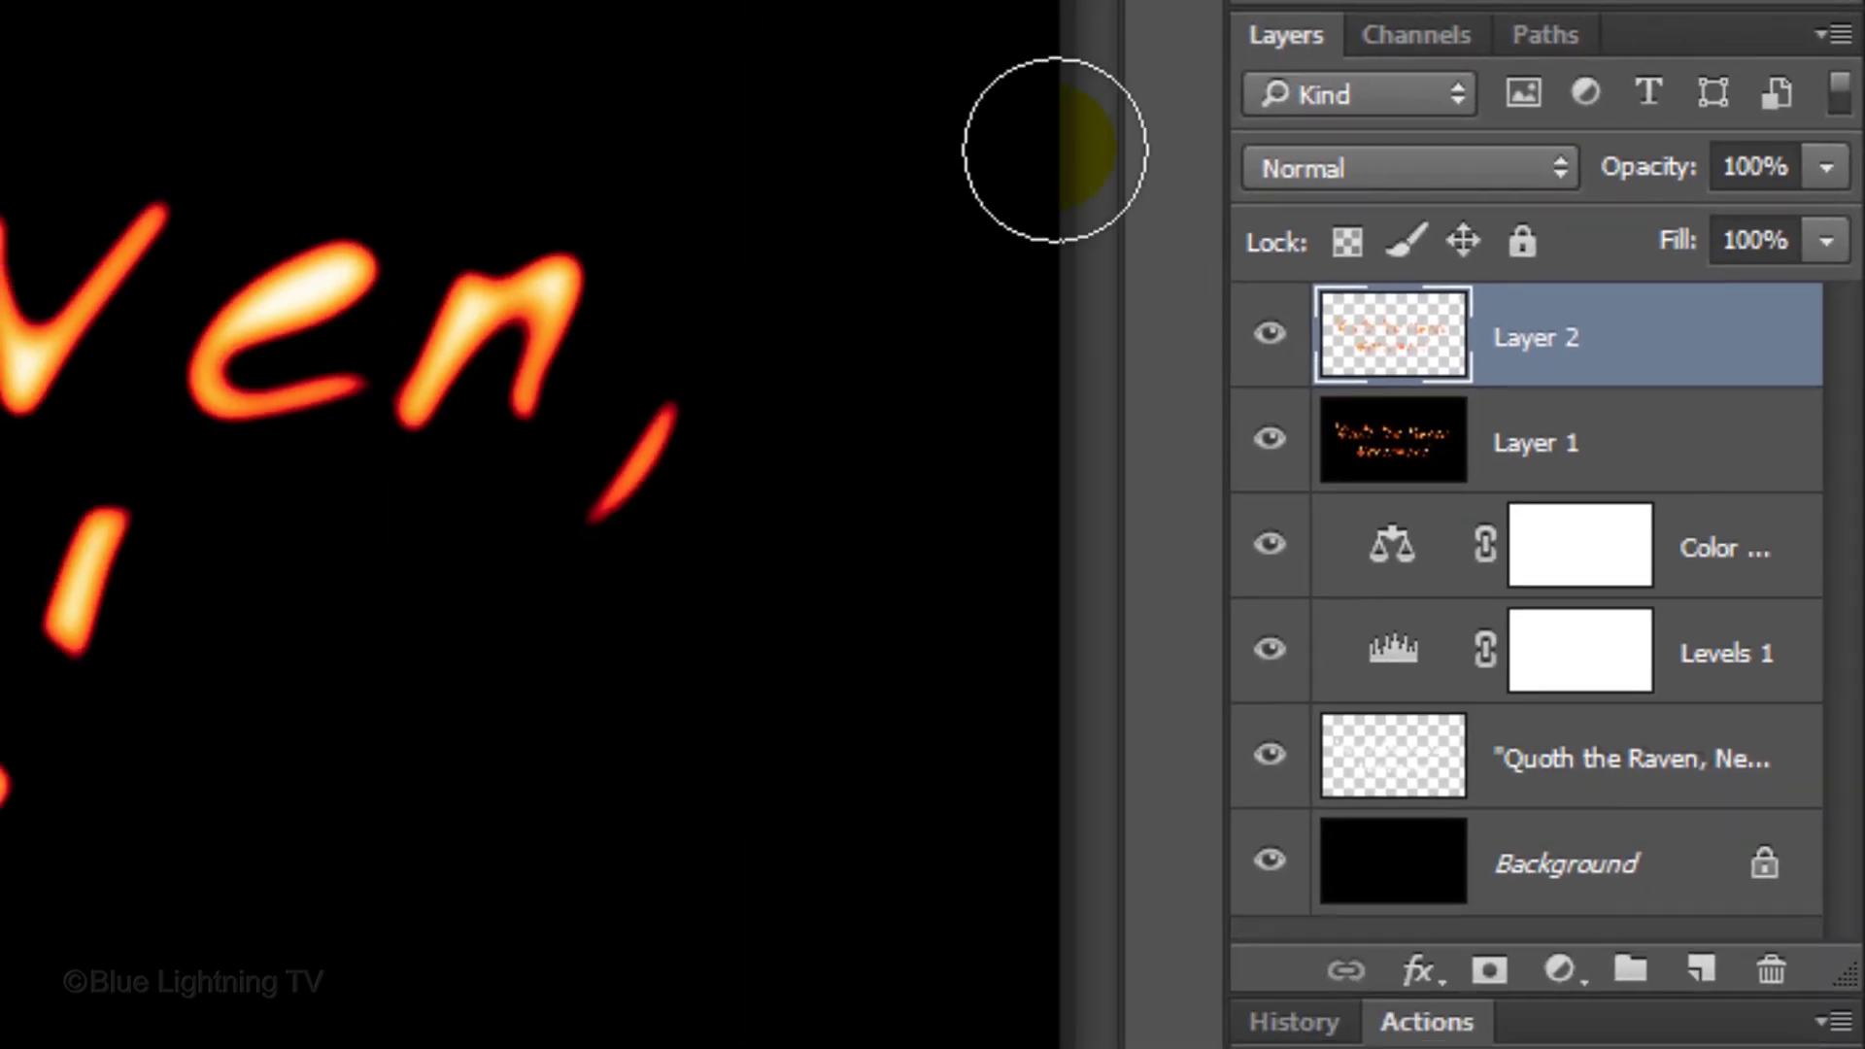
left_click_drag(1540, 446, 1772, 967)
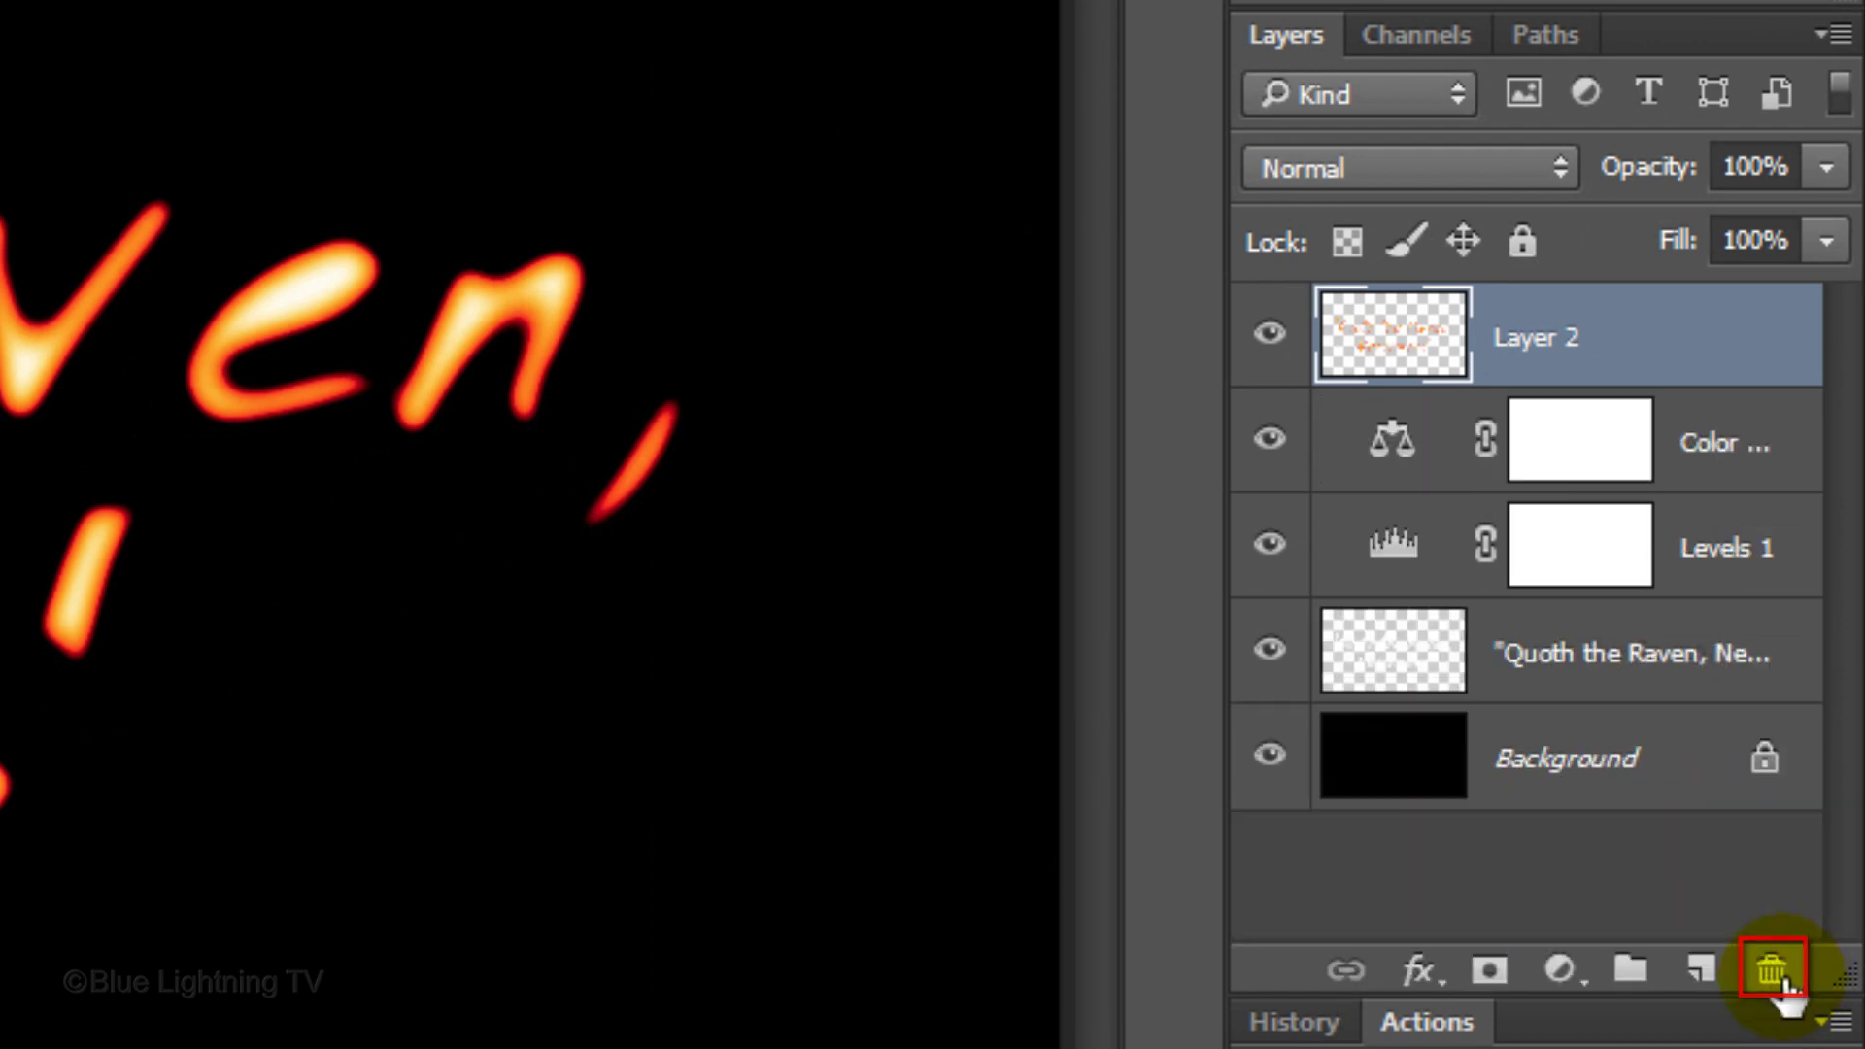
Add an Outer Glow layer style to Layer 2 with the colour ff0000 red
double_click(1402, 347)
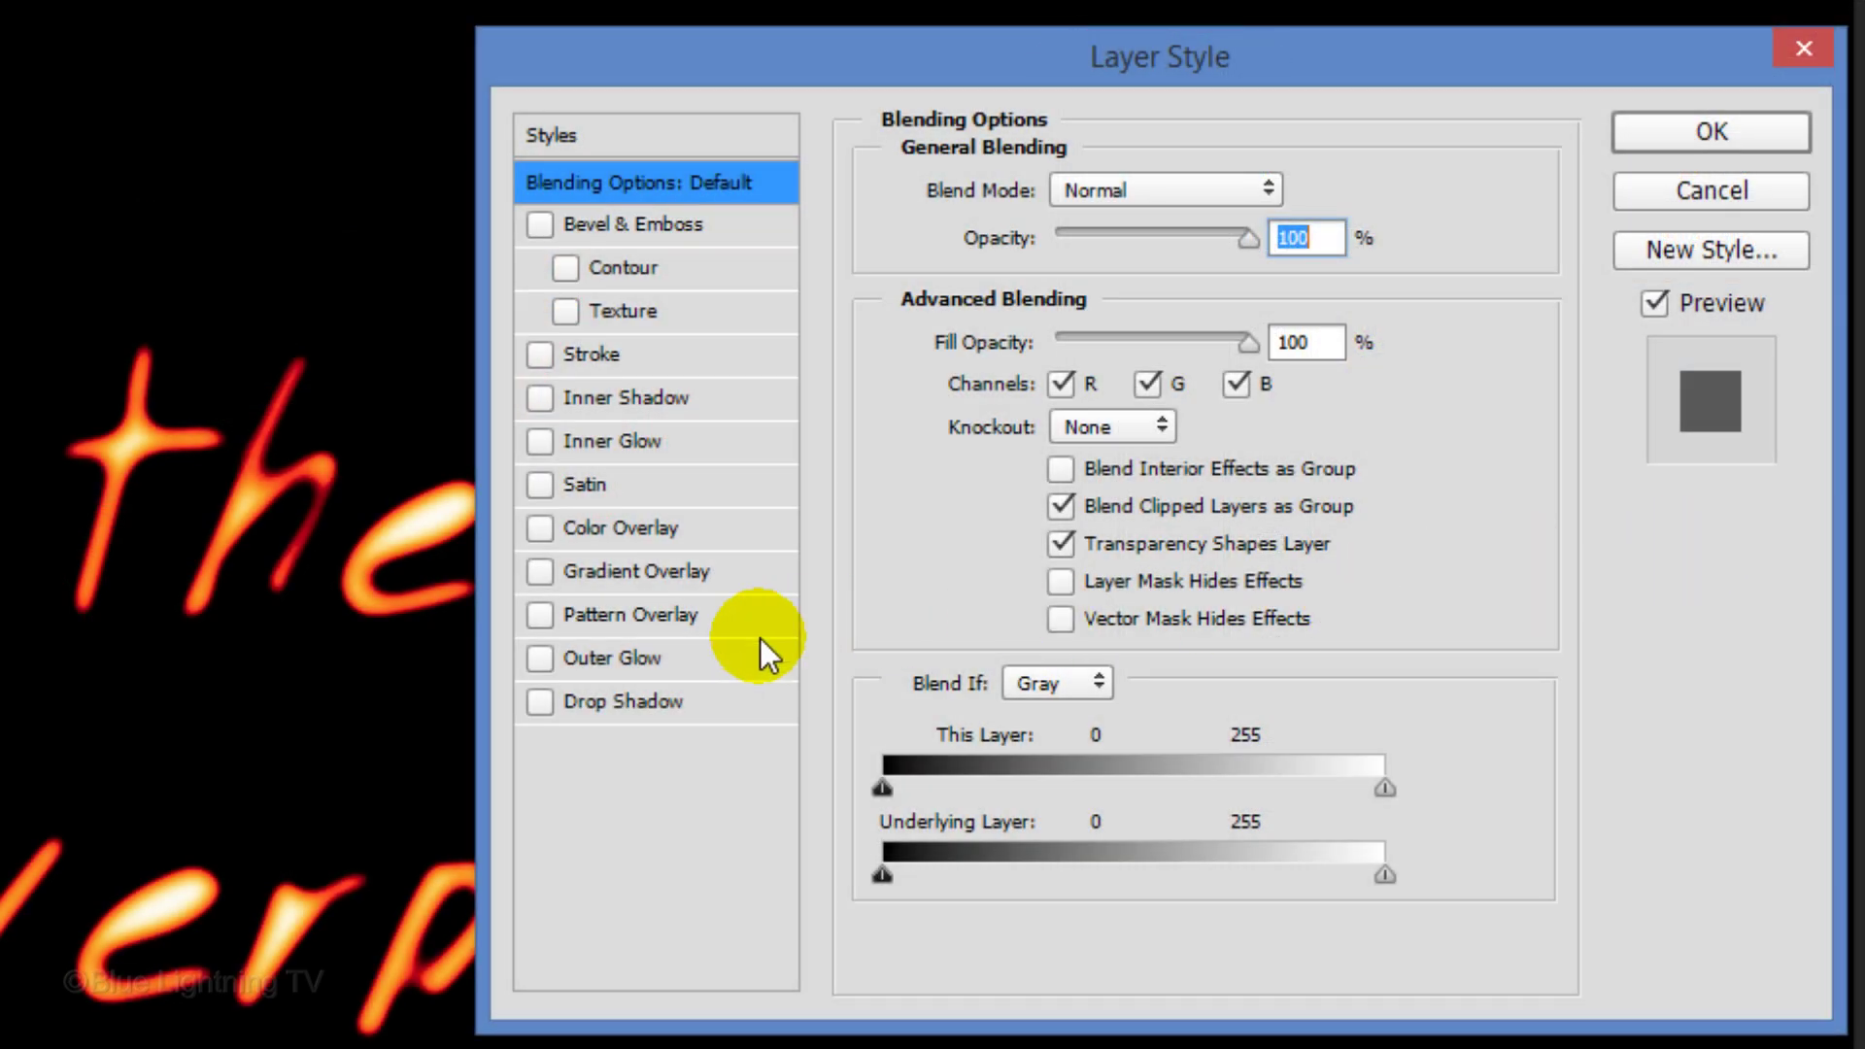
left_click(628, 660)
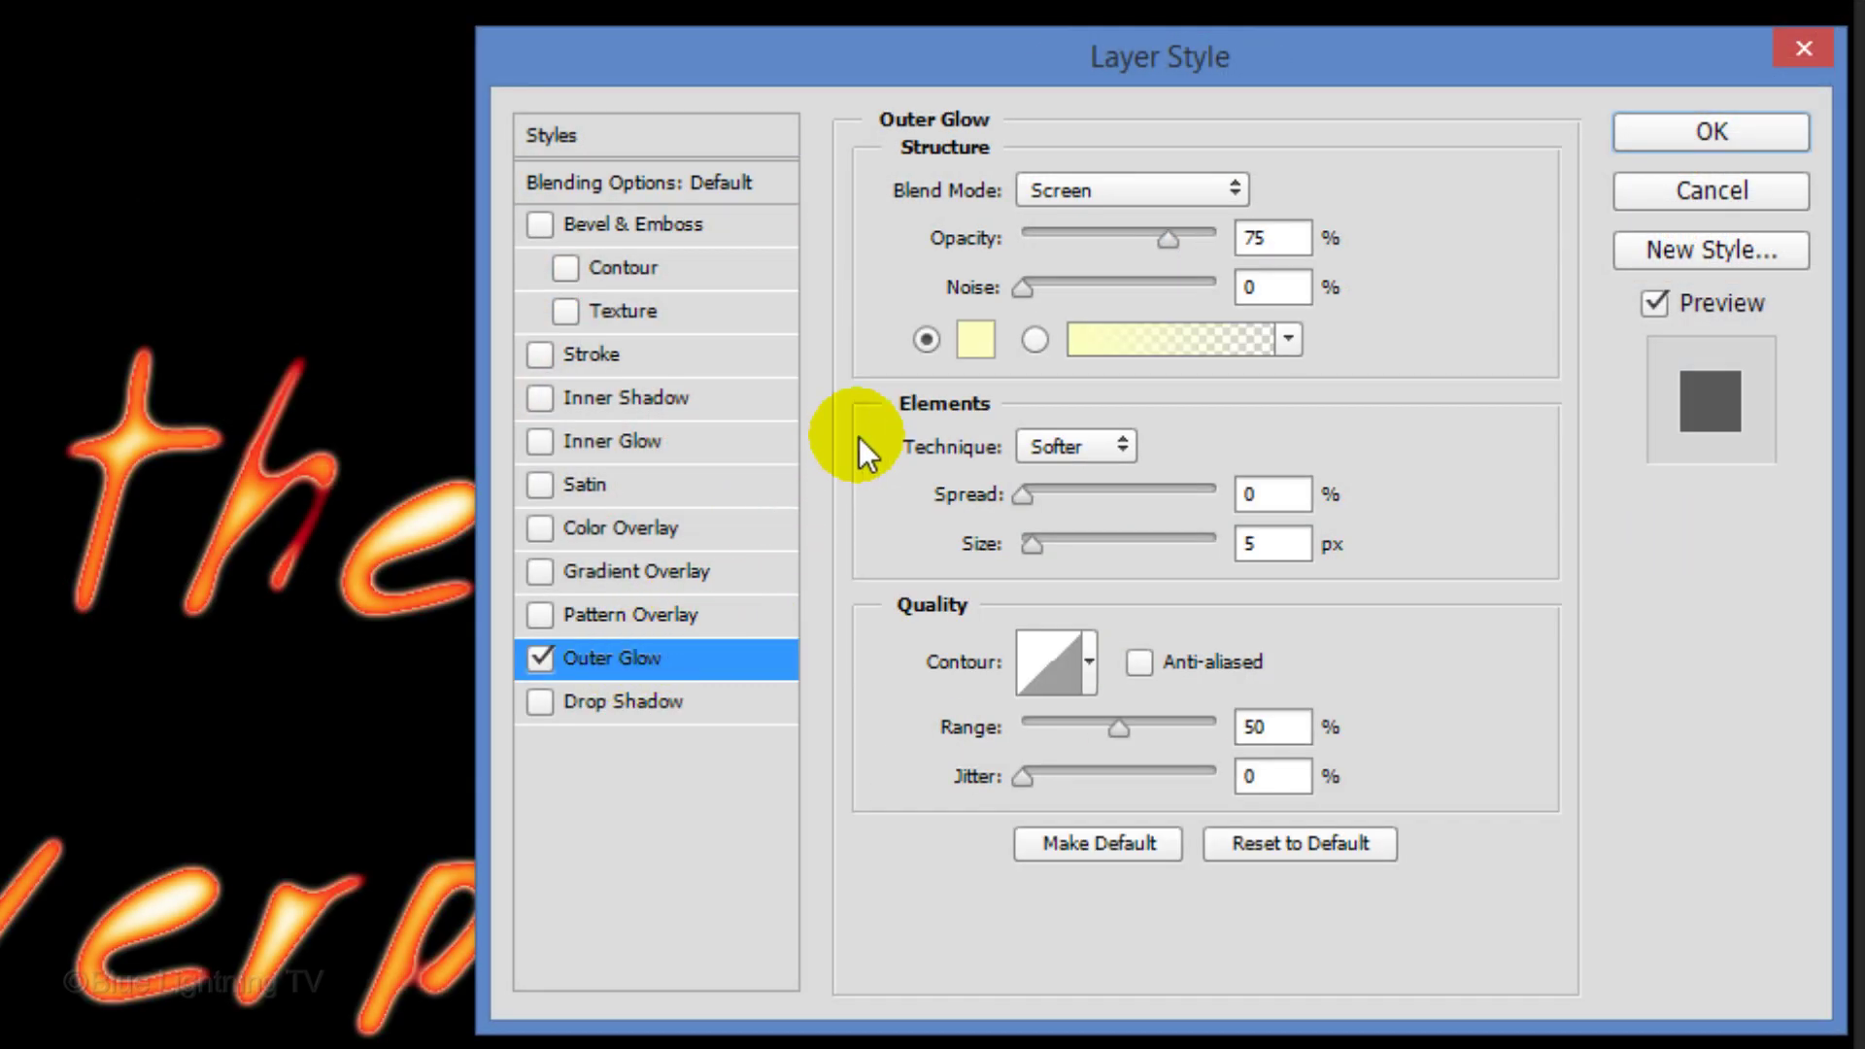
left_click(974, 341)
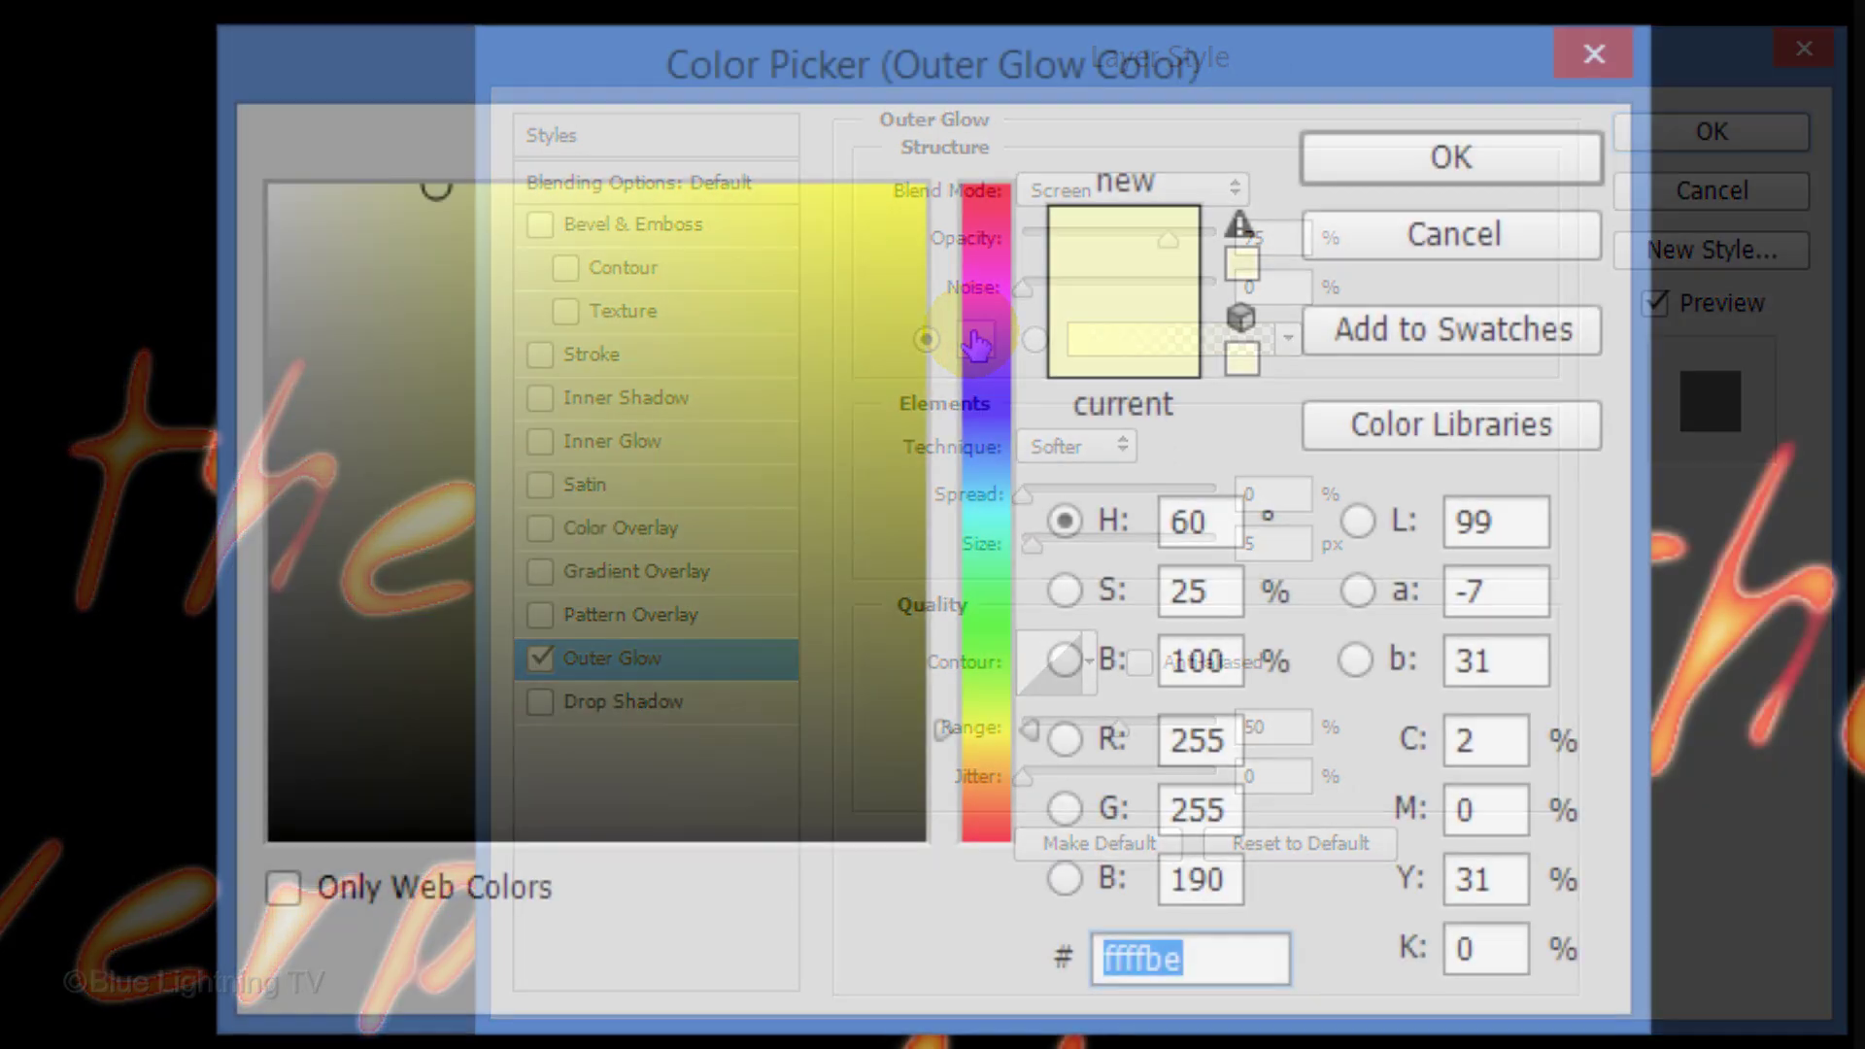
left_click(986, 187)
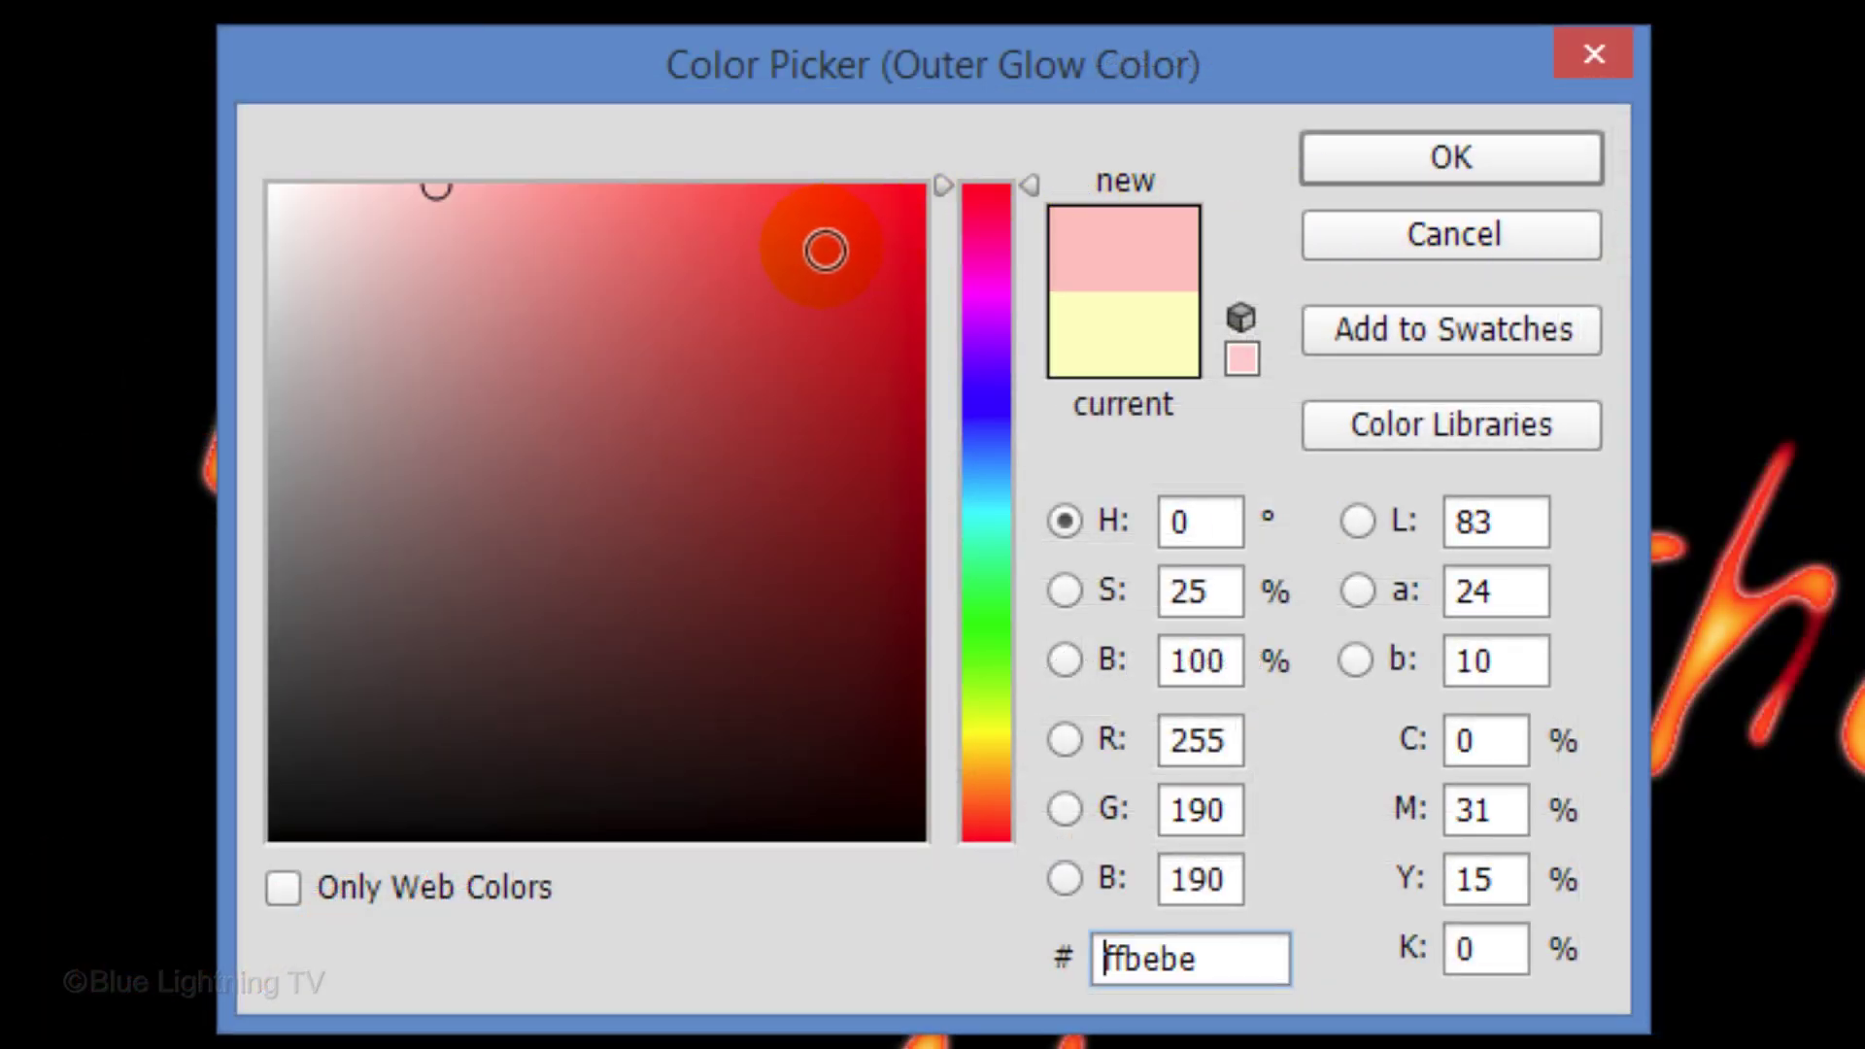
left_click_drag(826, 251, 1006, 165)
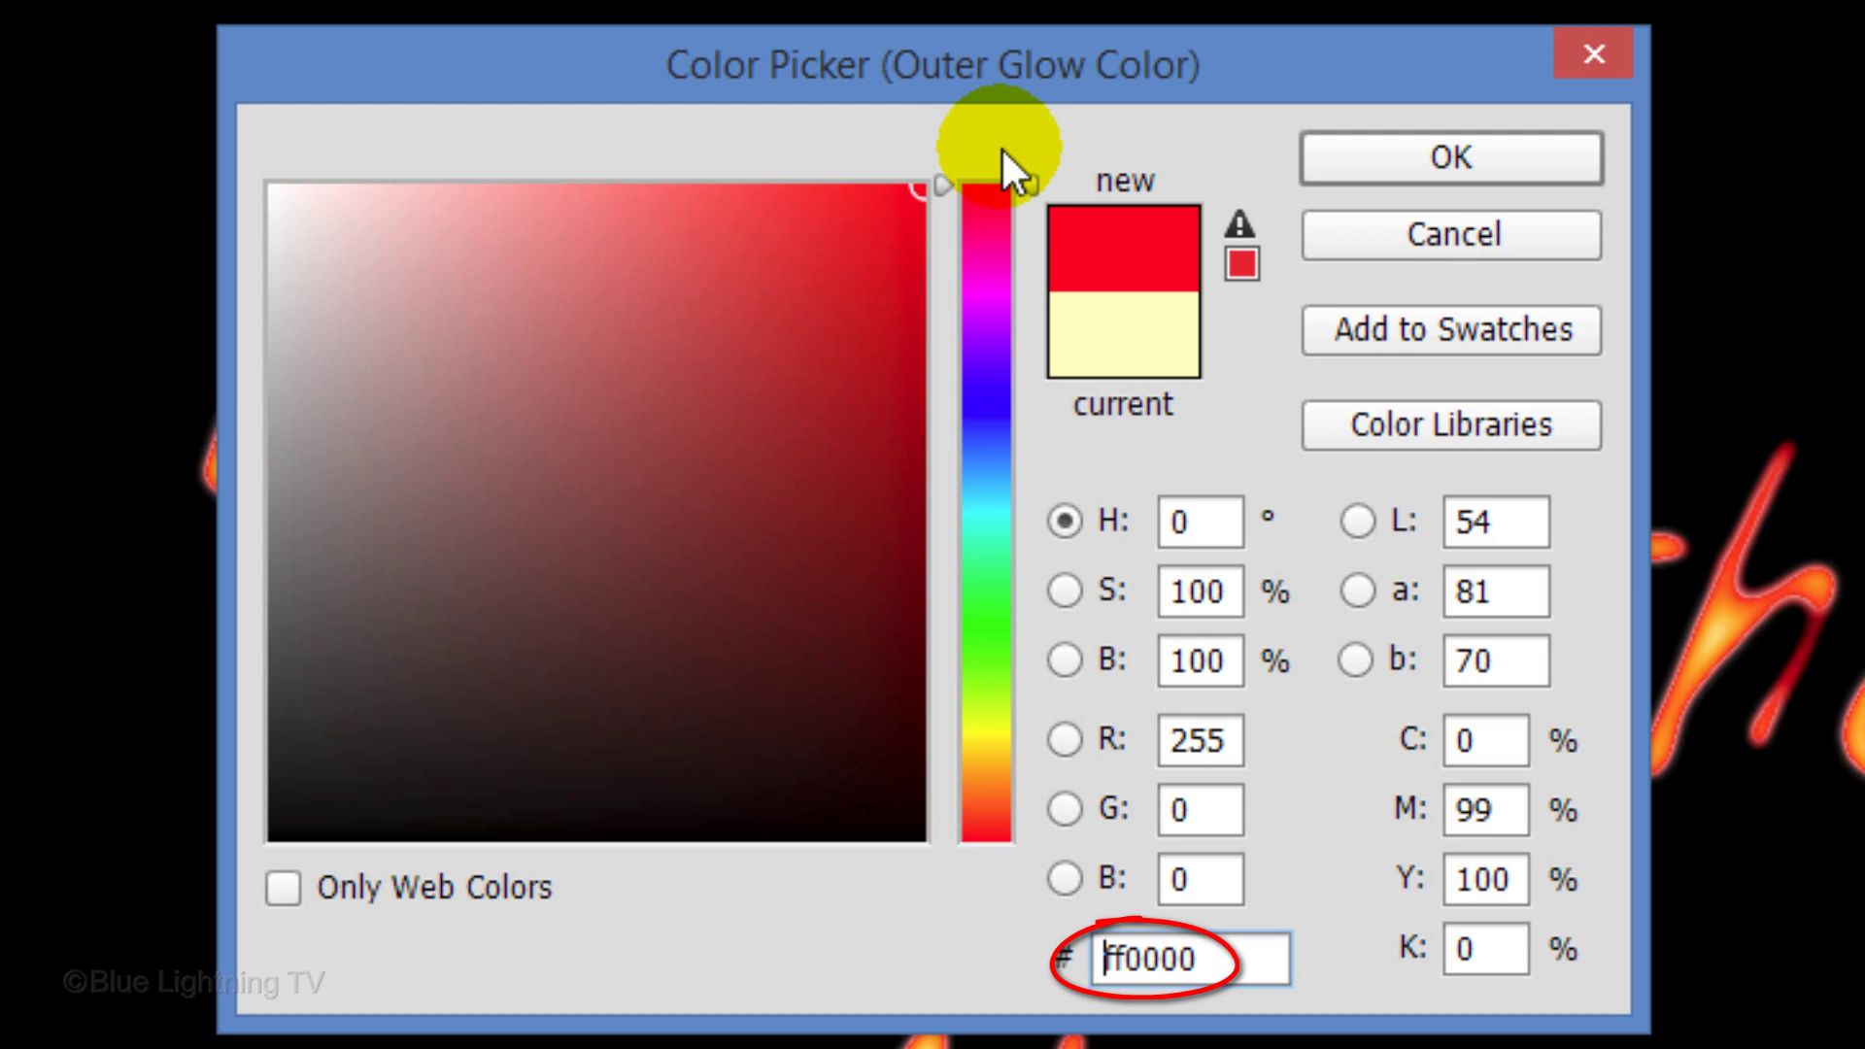
left_click(1394, 153)
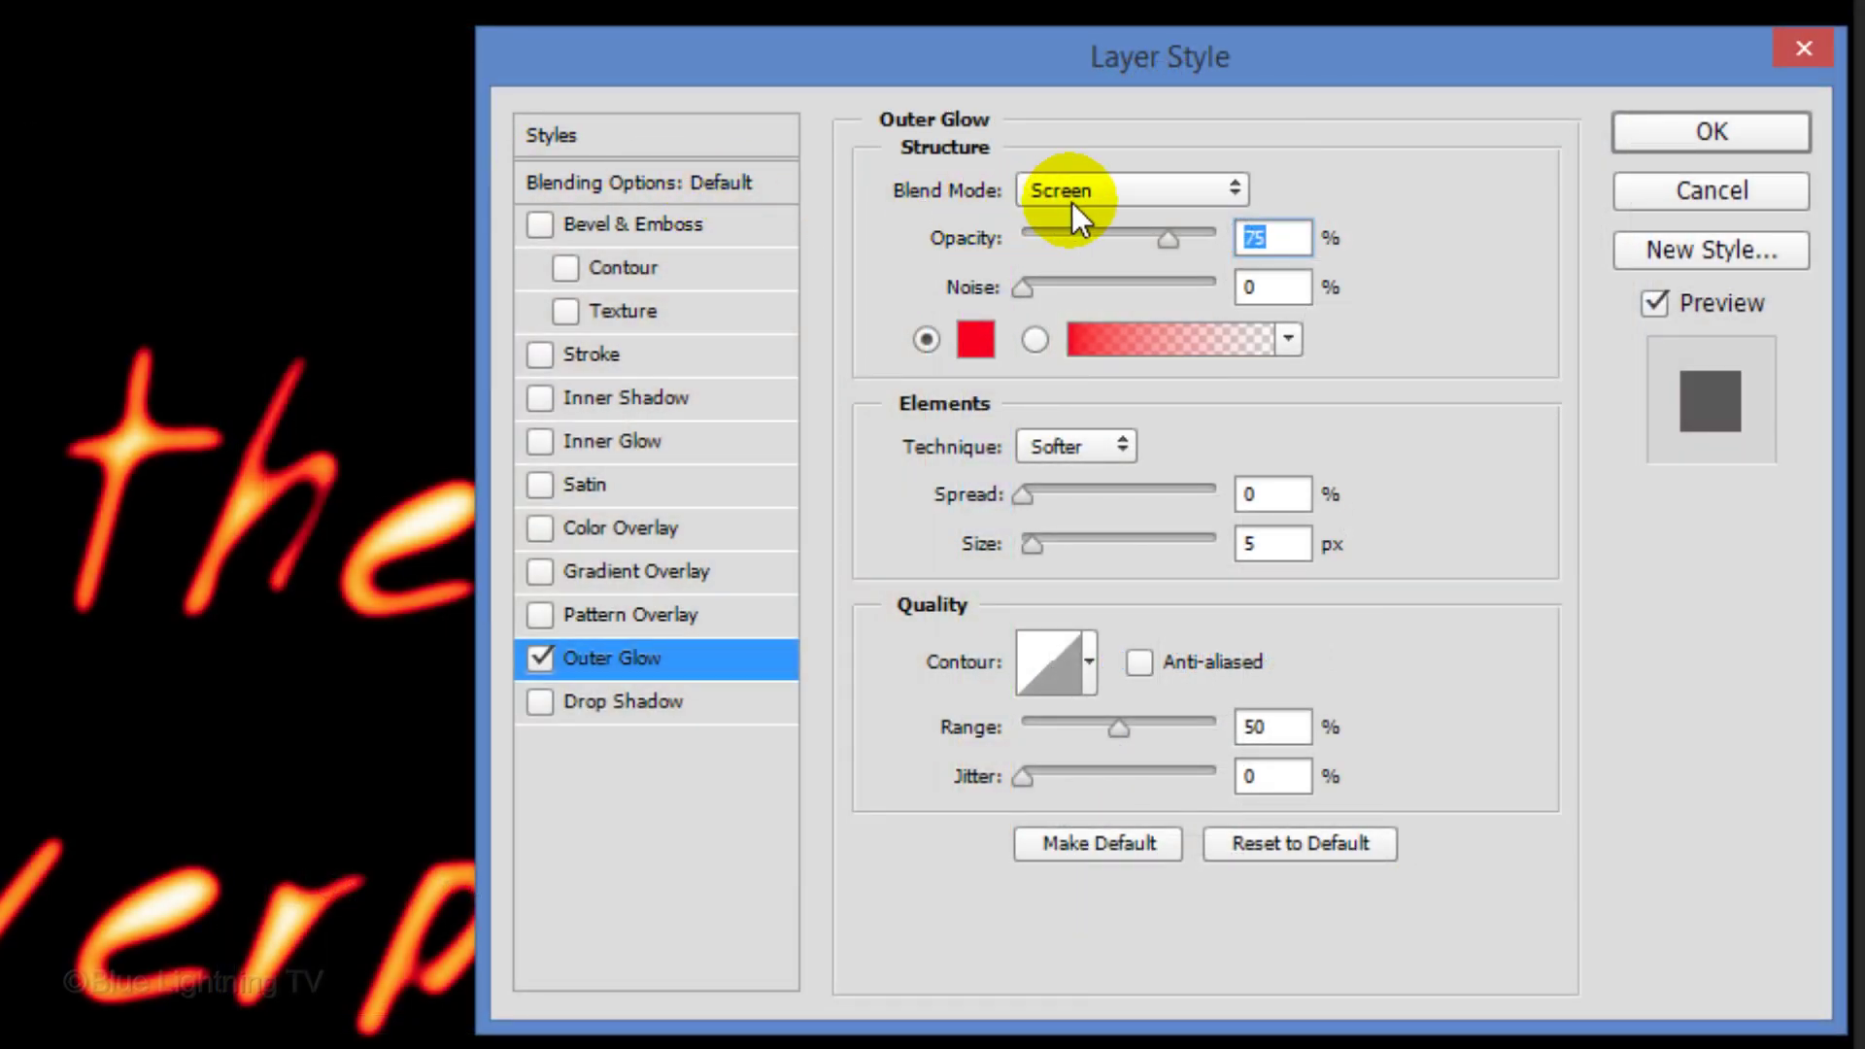
Set the outer glow blend mode to Normal and enter spread 10% and size 38 px
left_click(1107, 192)
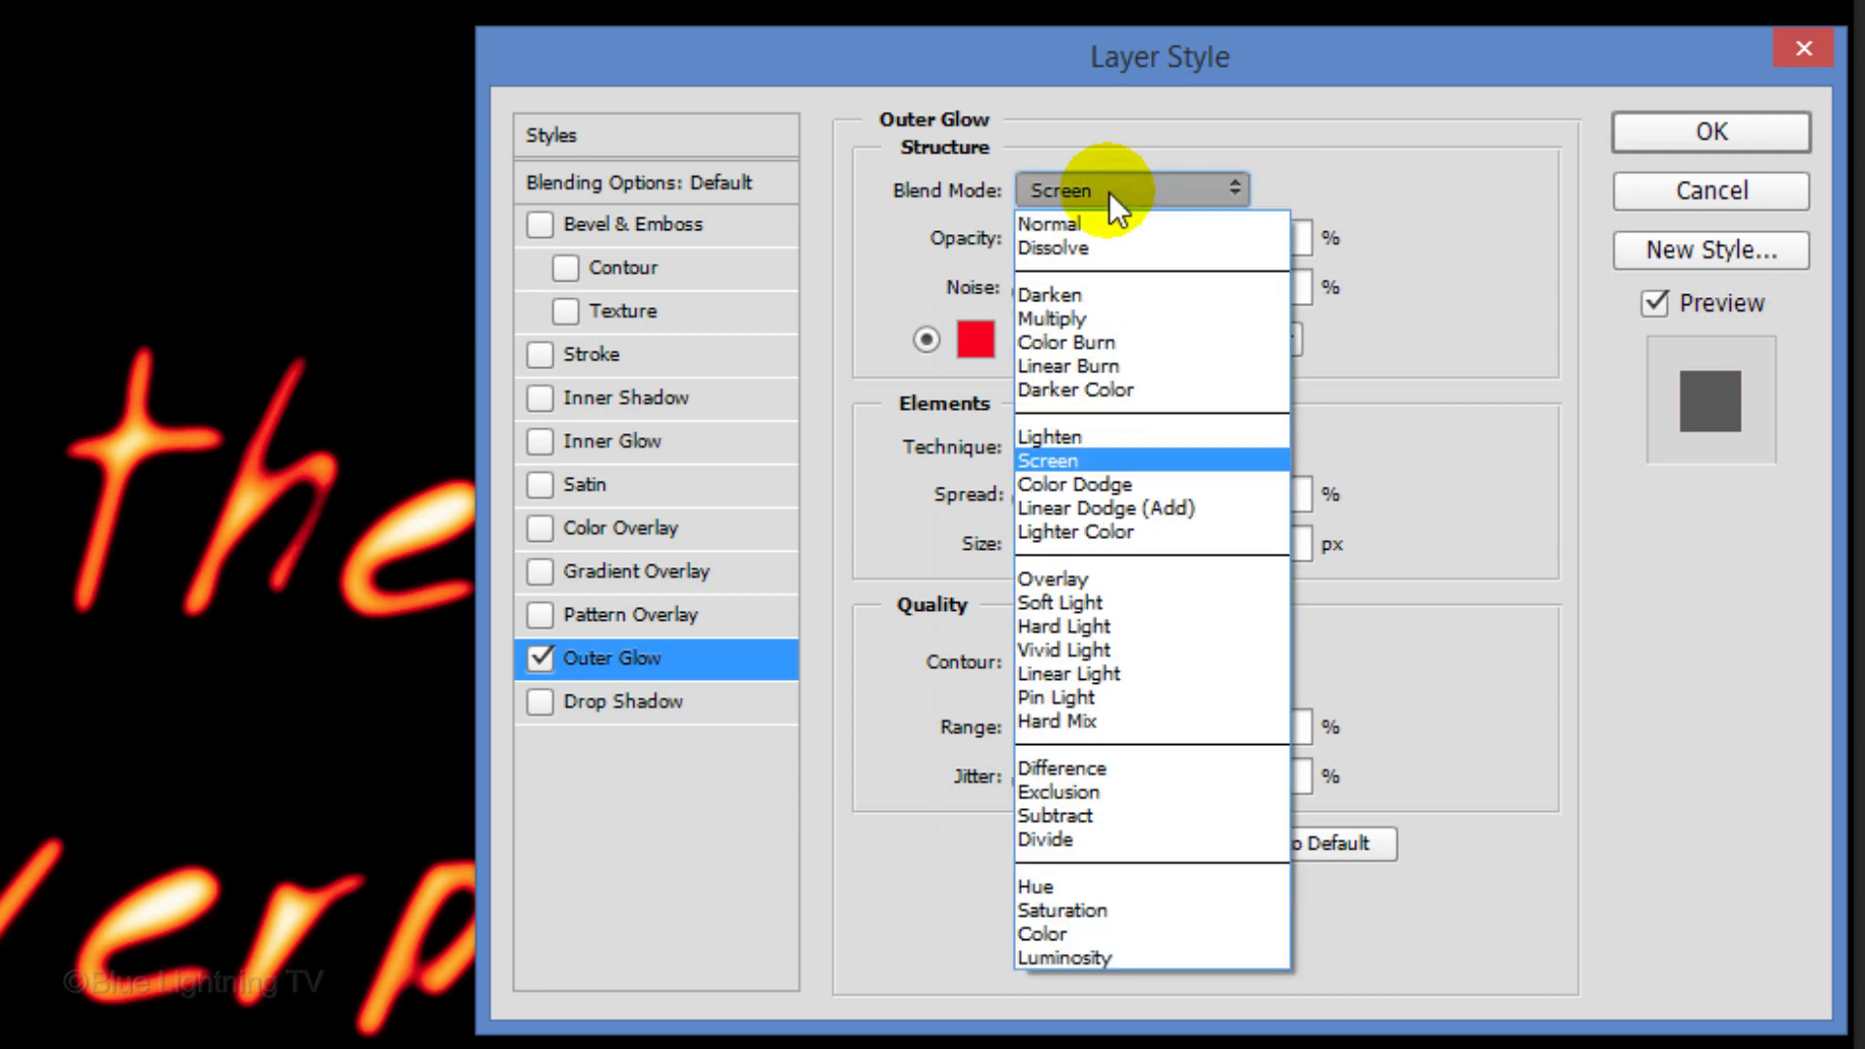
left_click(1108, 221)
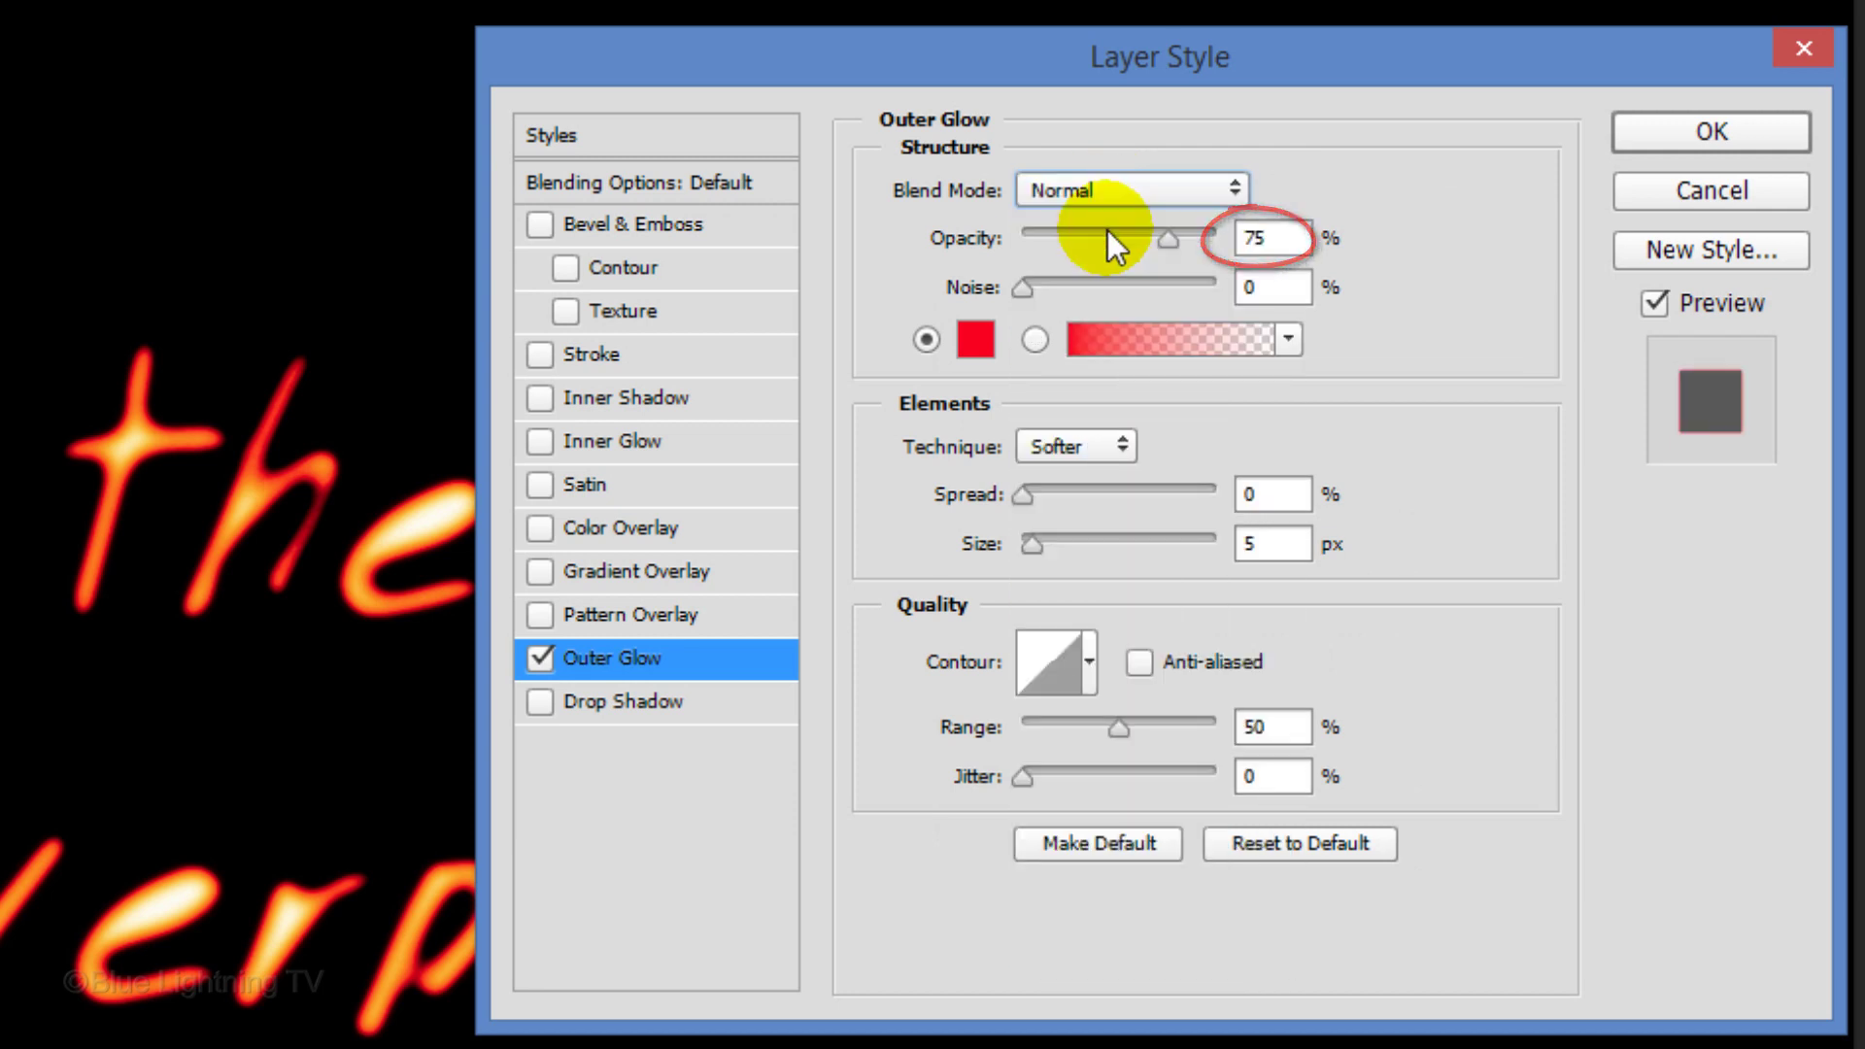
left_click(1273, 495)
type("10")
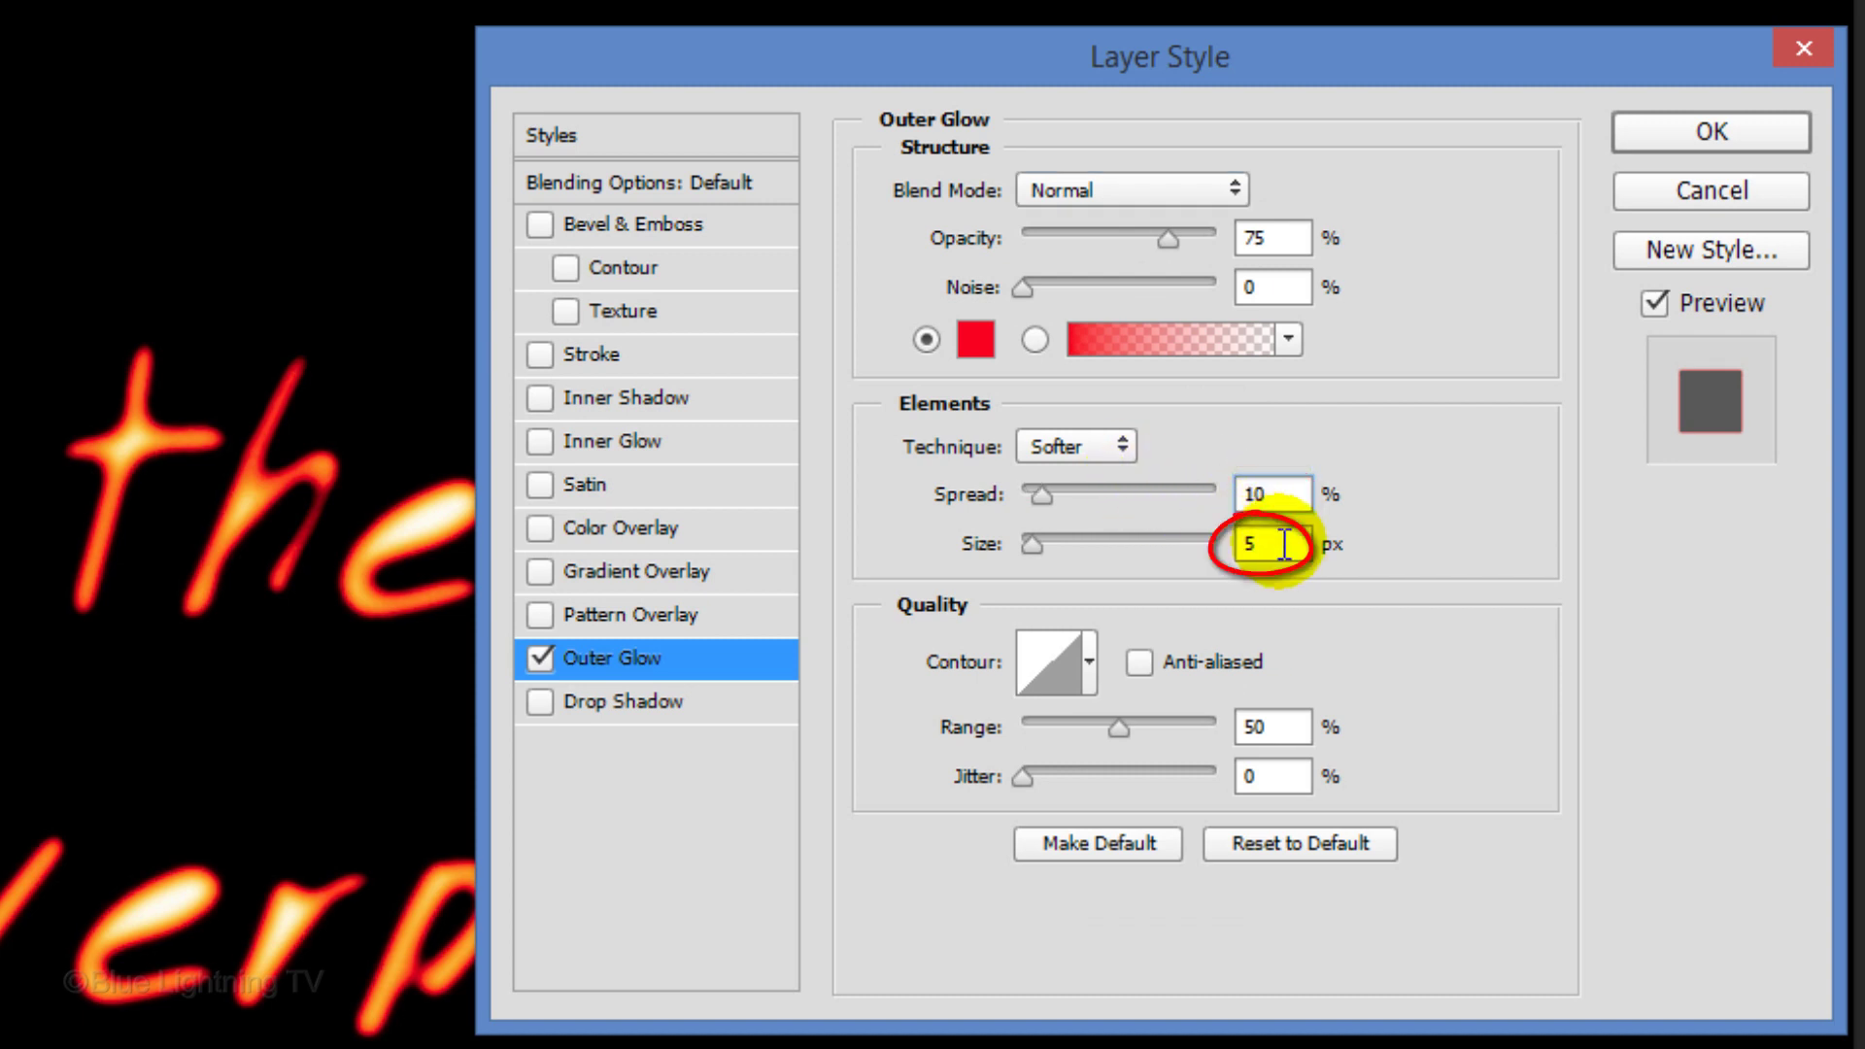
type("38")
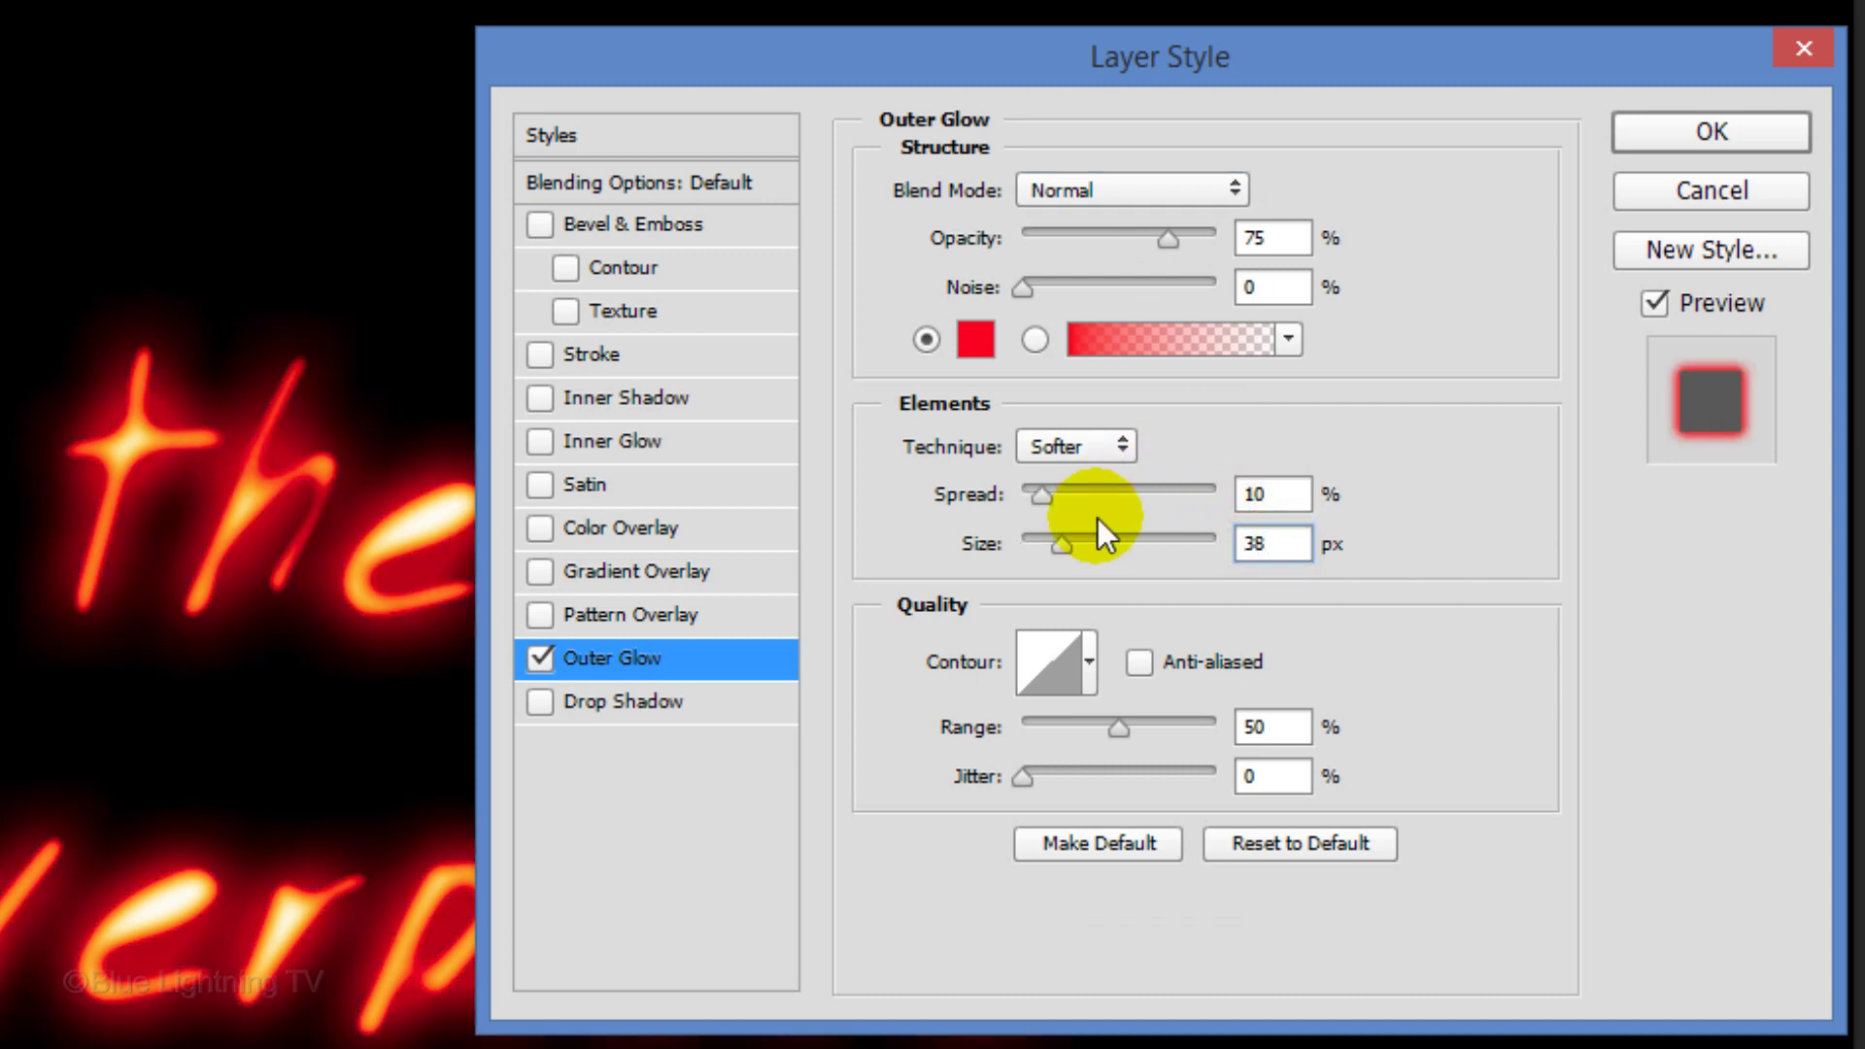